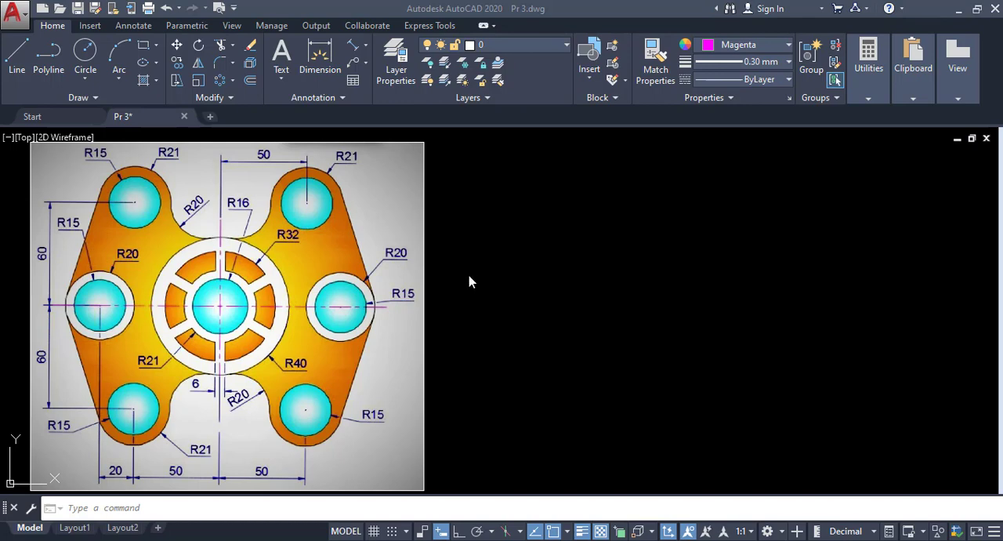
click(468, 276)
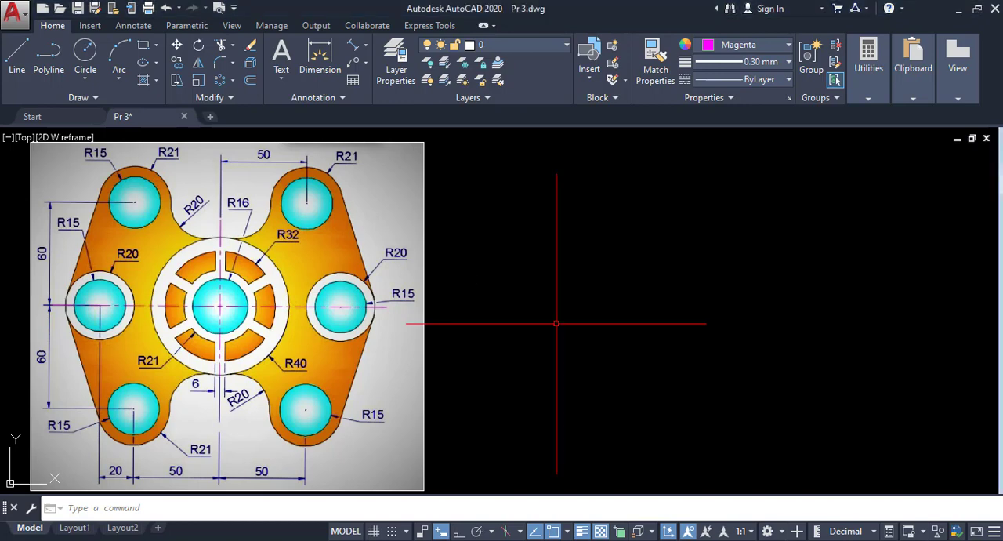
click(500, 281)
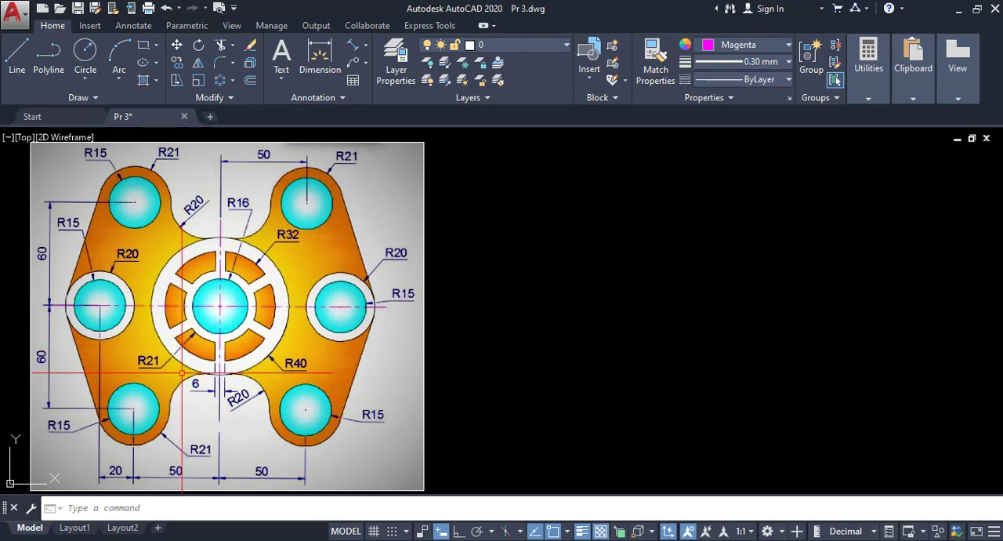
- Draw a vertical line in the empty area beside the reference image with Ortho mode turned on
click(17, 59)
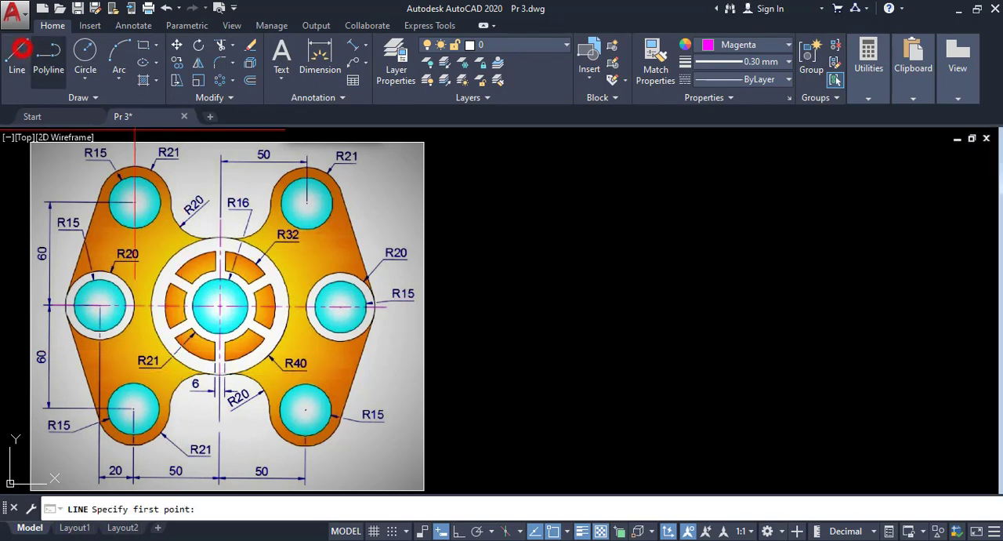
click(711, 207)
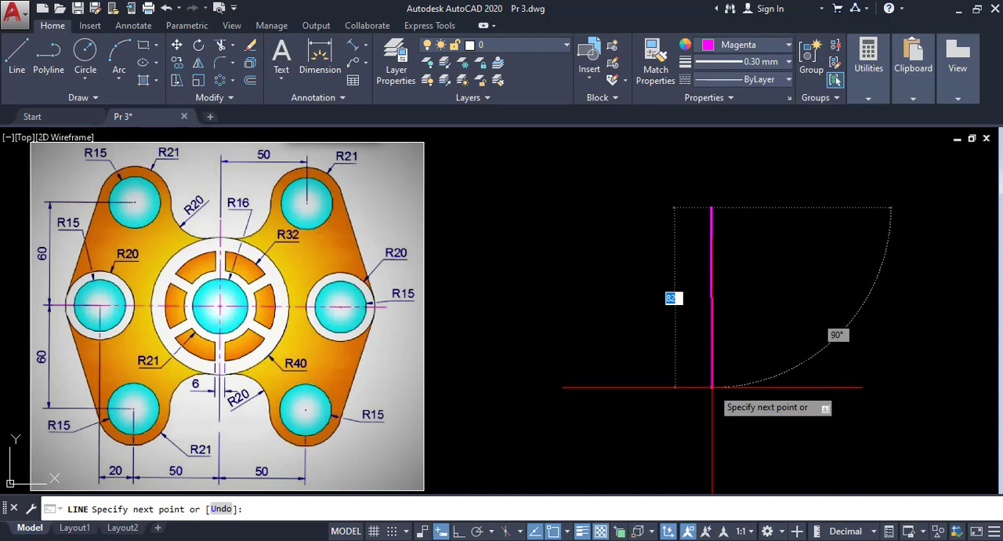
click(458, 531)
click(712, 418)
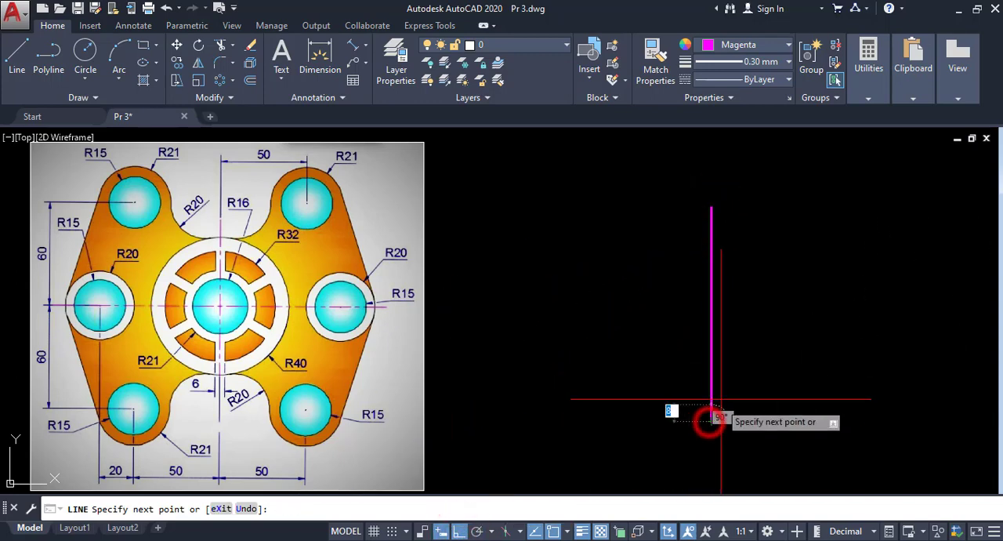
right_click(727, 400)
click(784, 226)
- Draw a horizontal line that crosses the vertical line near its middle
right_click(499, 231)
click(505, 232)
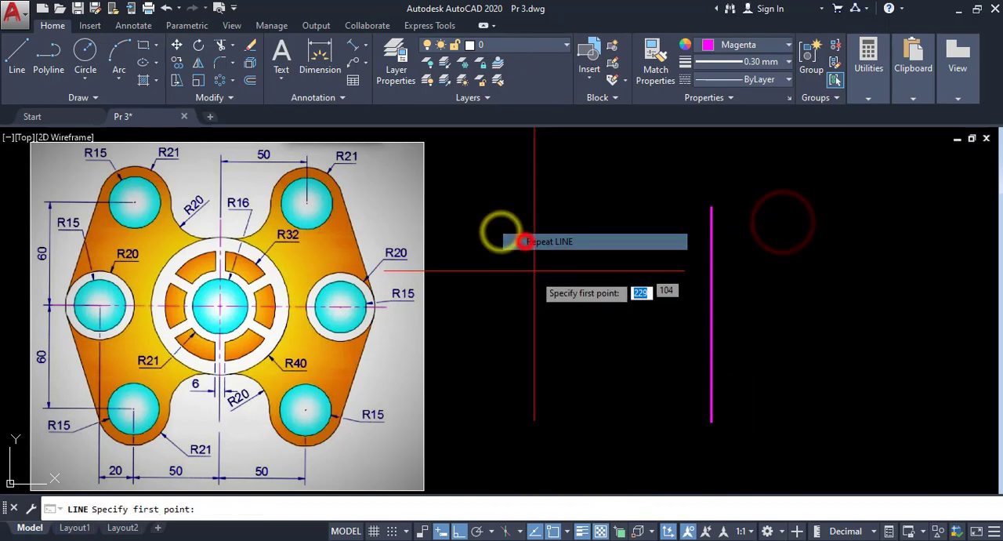
click(521, 294)
click(920, 287)
right_click(920, 287)
click(951, 295)
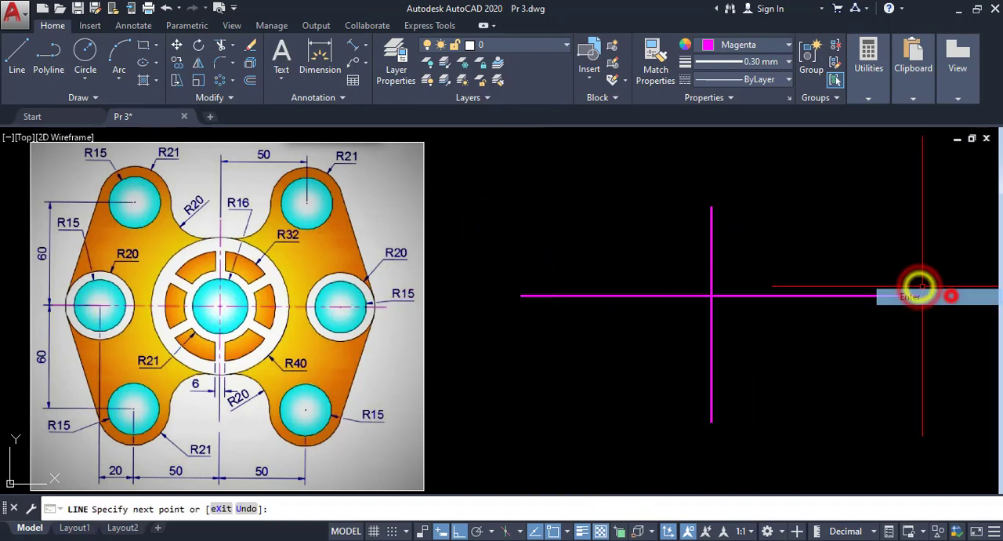
- Move the horizontal line by its midpoint so that it is centred on the vertical line
click(803, 284)
click(766, 327)
click(720, 295)
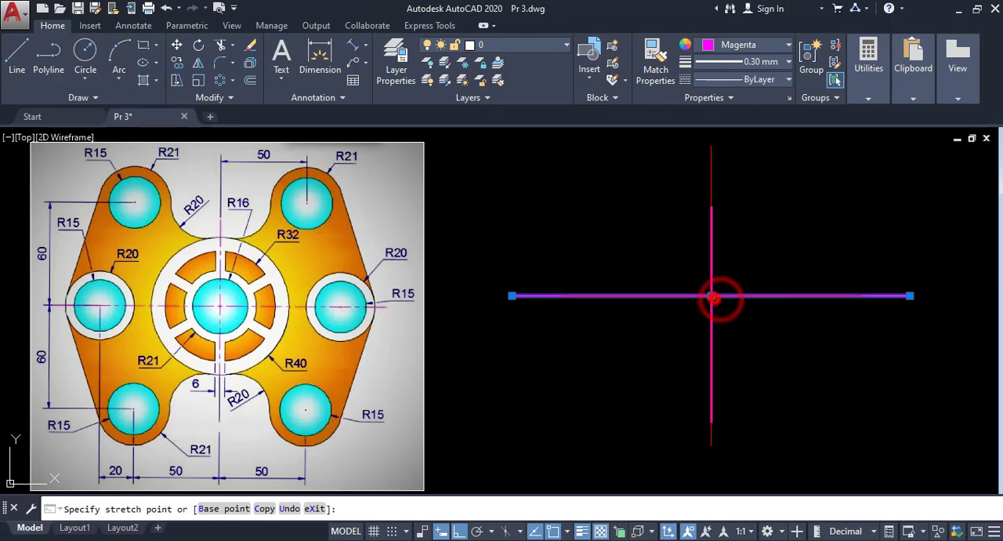
click(714, 297)
- Move the vertical line by its midpoint onto the horizontal line's midpoint and clear the selection
click(734, 257)
click(698, 257)
click(711, 313)
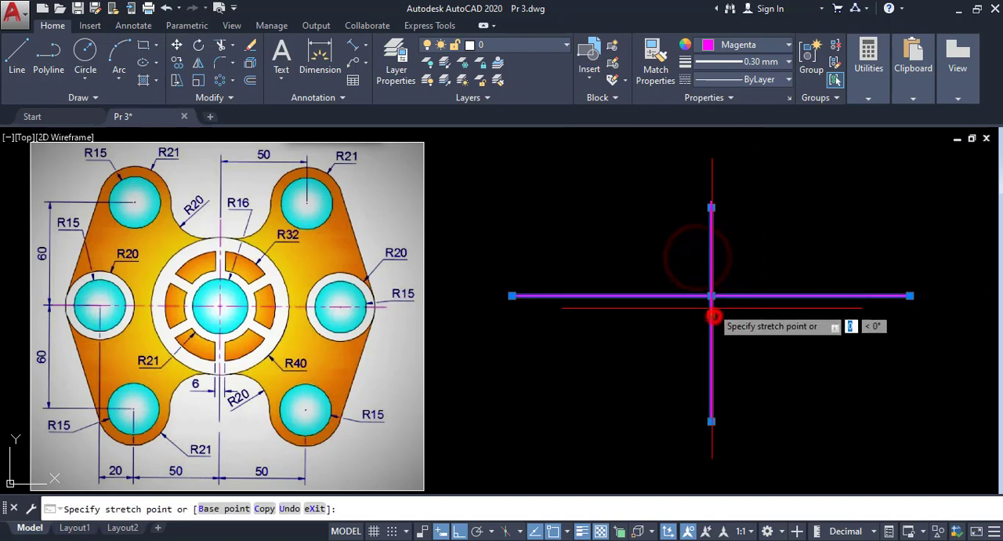
click(712, 294)
right_click(753, 246)
click(803, 429)
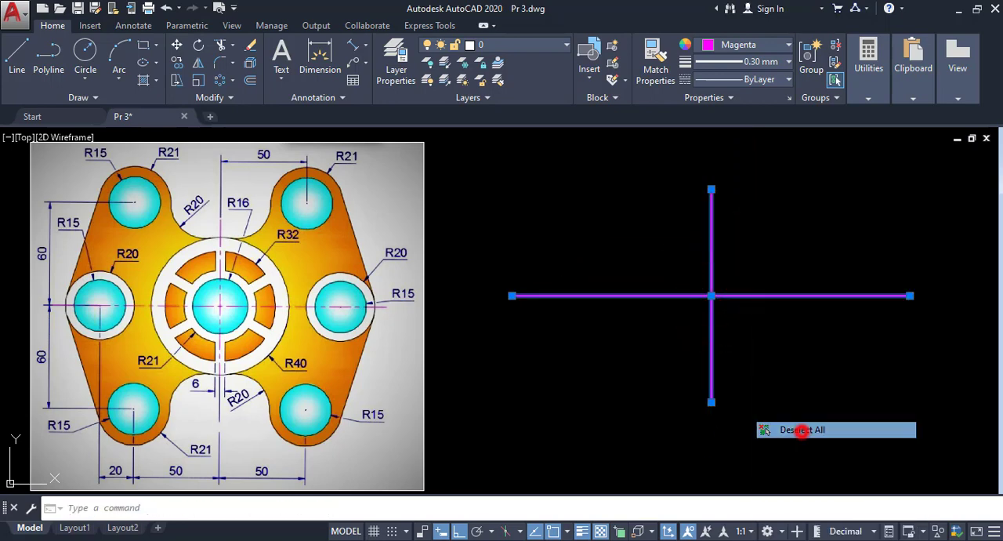
- Change the linetype of both crossing lines to CENTERX2 and deselect them
middle_drag(736, 355, 735, 350)
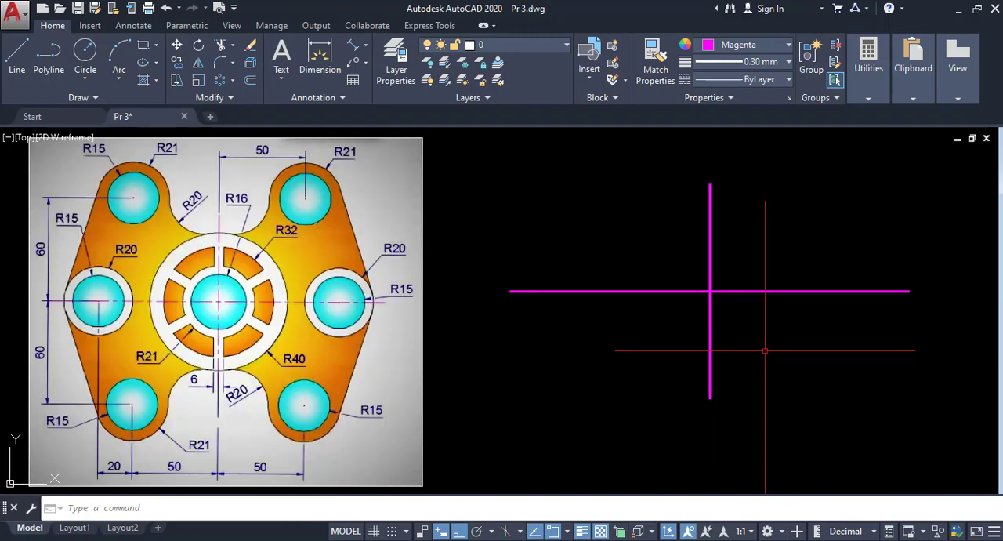
click(736, 280)
click(685, 309)
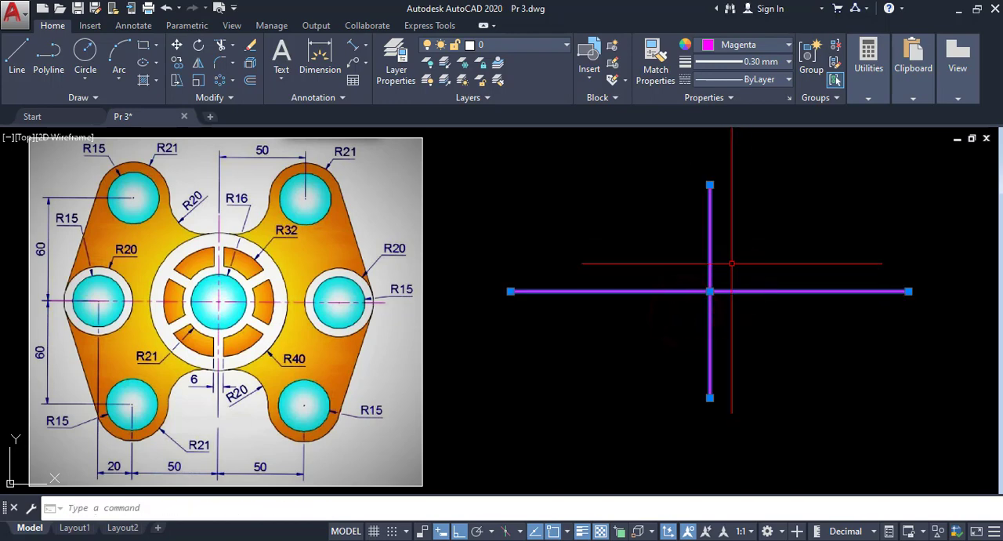
click(758, 79)
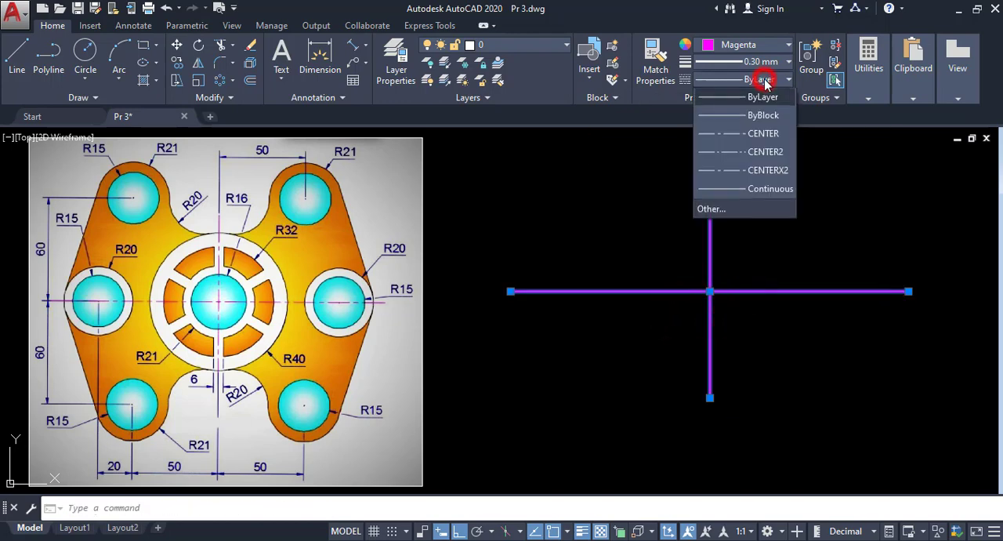
click(737, 171)
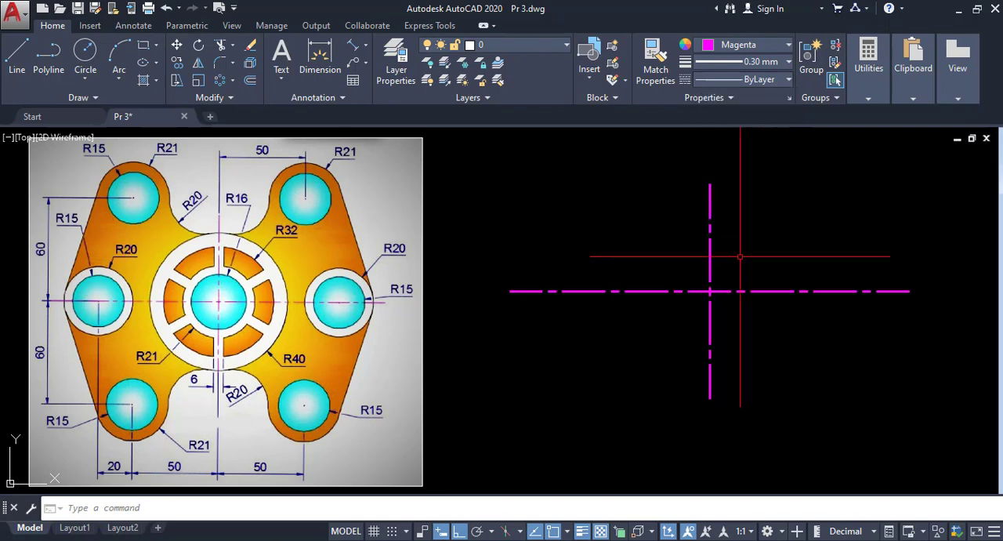
key(Escape)
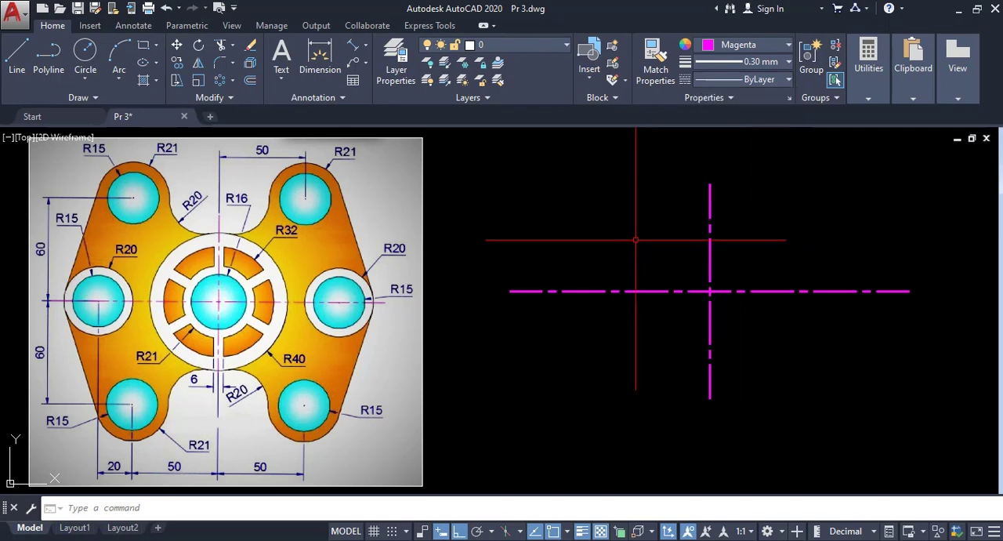
- Draw a circle of radius 16 centred on the intersection of the two centre lines
click(88, 79)
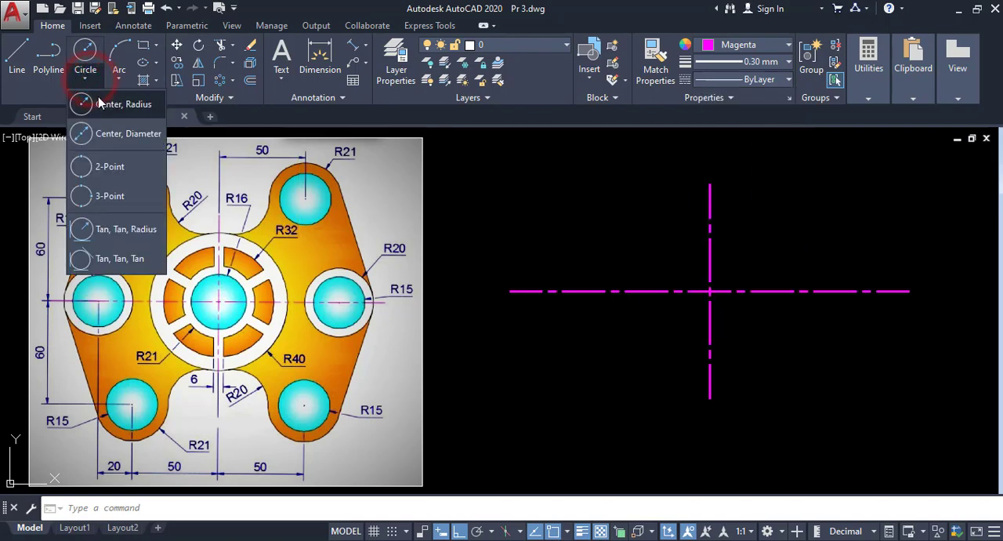
click(92, 105)
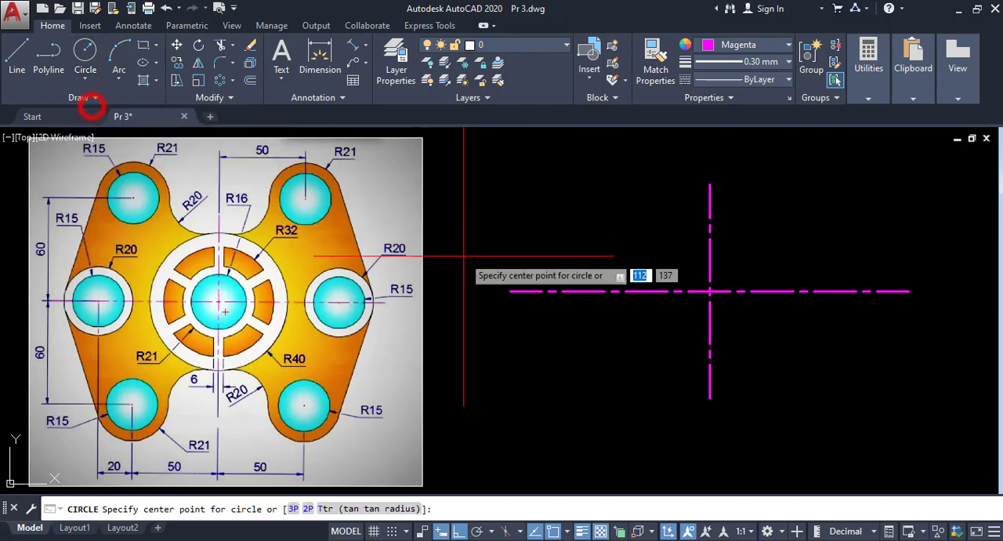
click(710, 291)
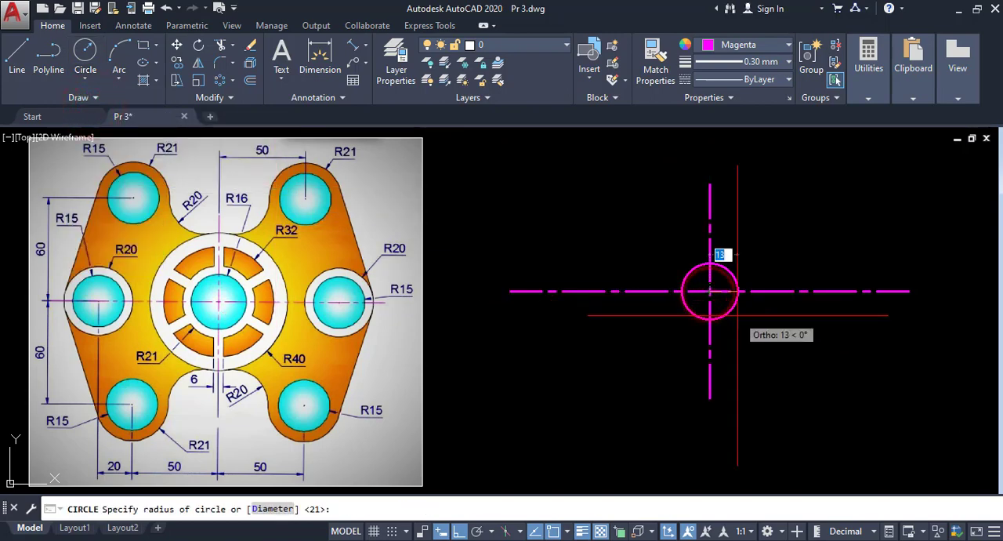
text(16)
key(Return)
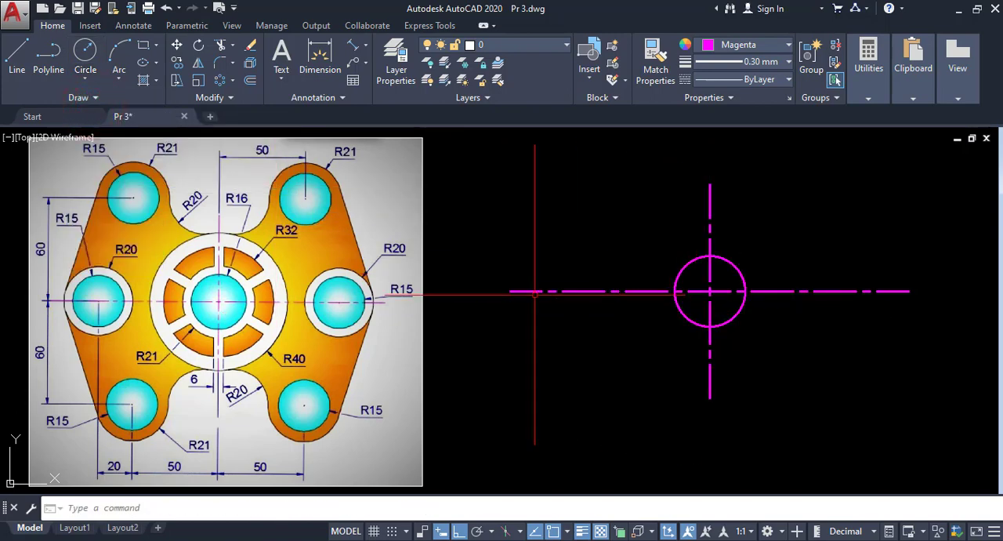
- Draw a concentric circle of radius 21 at the centre-line intersection
click(86, 79)
click(97, 105)
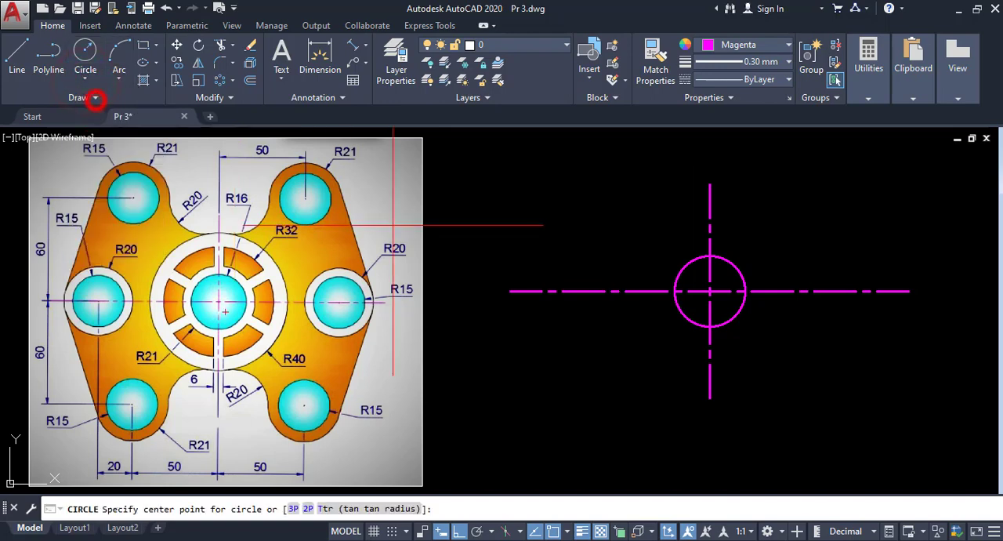
click(710, 292)
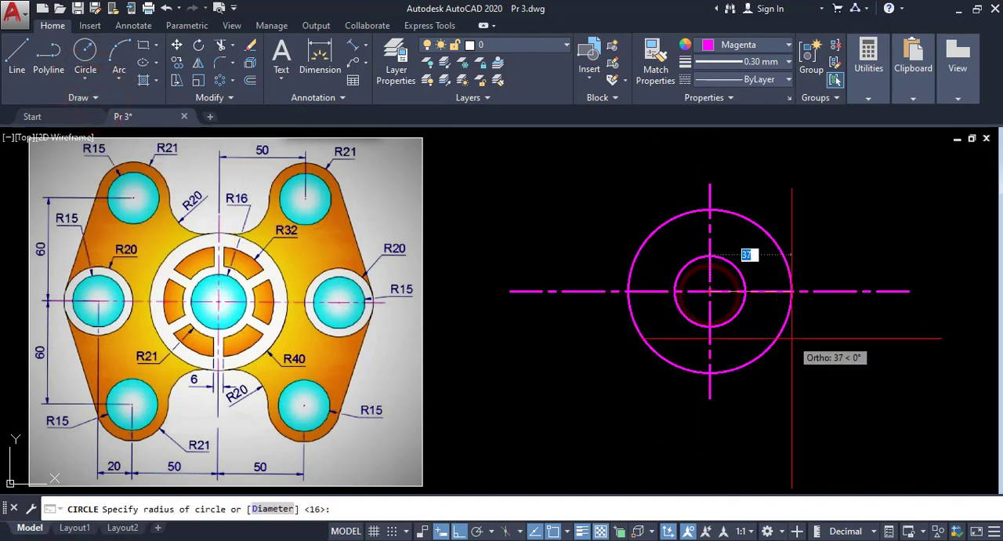
text(21)
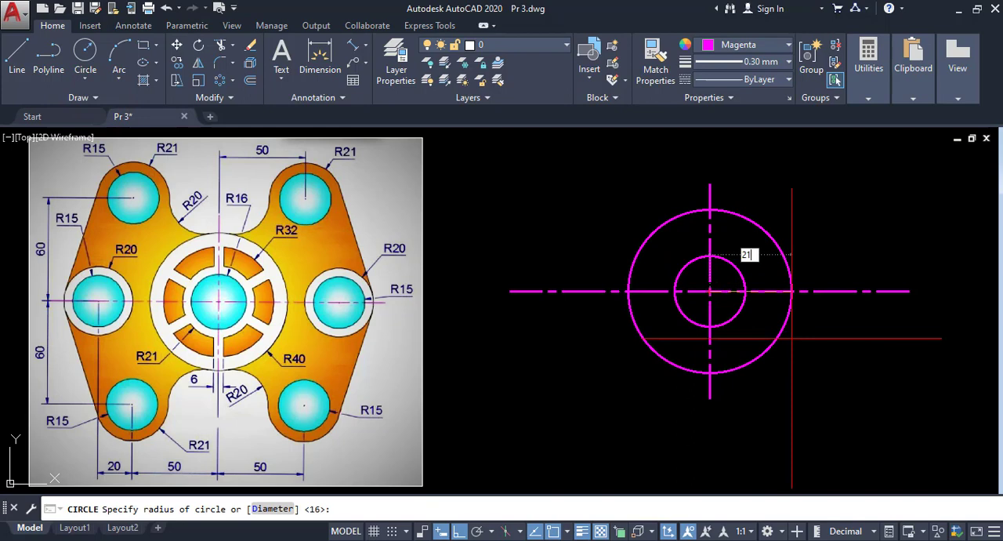
key(Return)
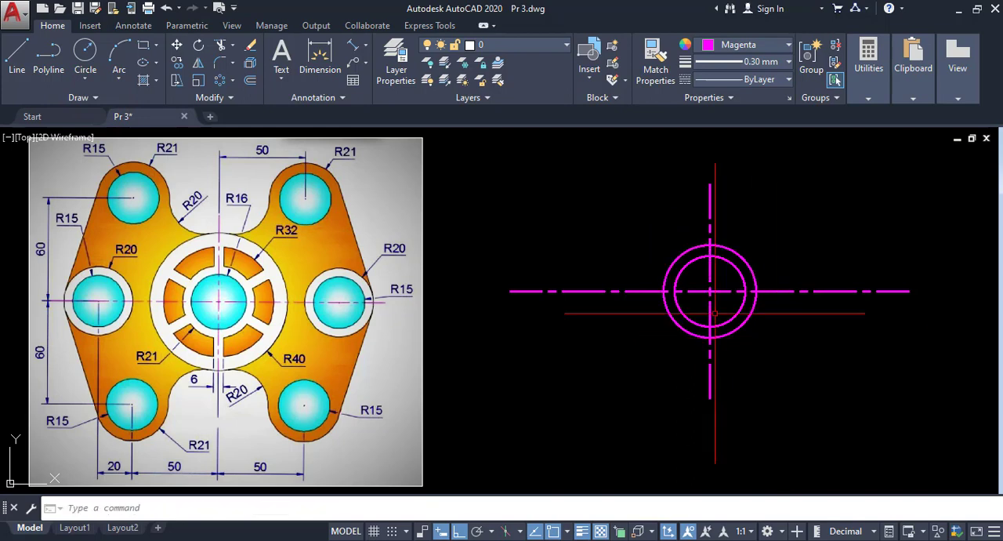
- Draw a concentric circle of radius 32 at the centre-line intersection
click(86, 79)
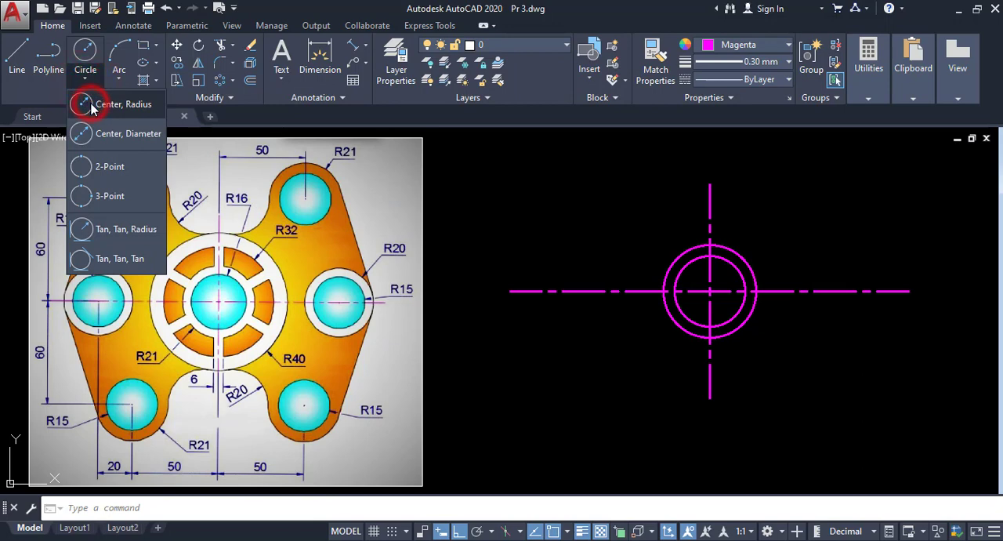
click(91, 108)
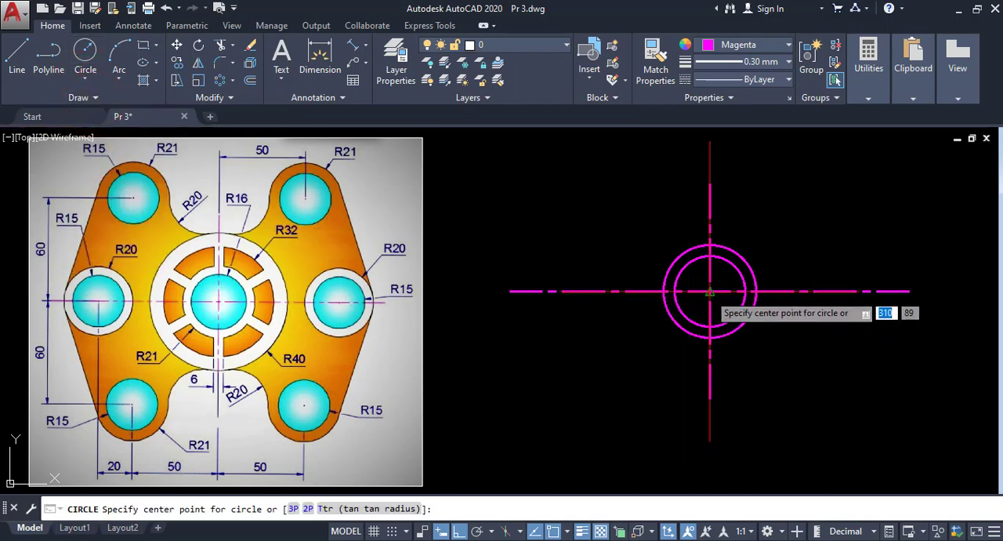
click(710, 291)
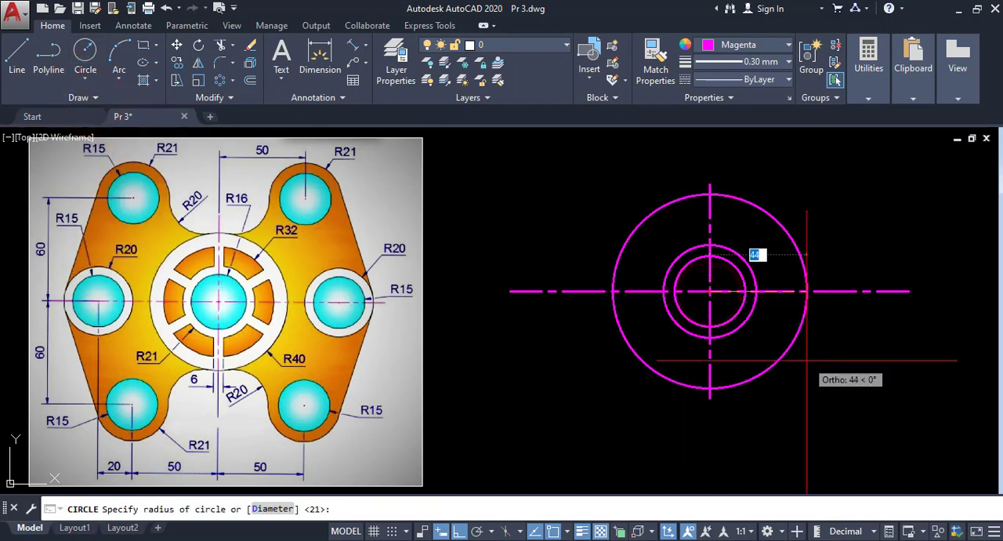
text(3)
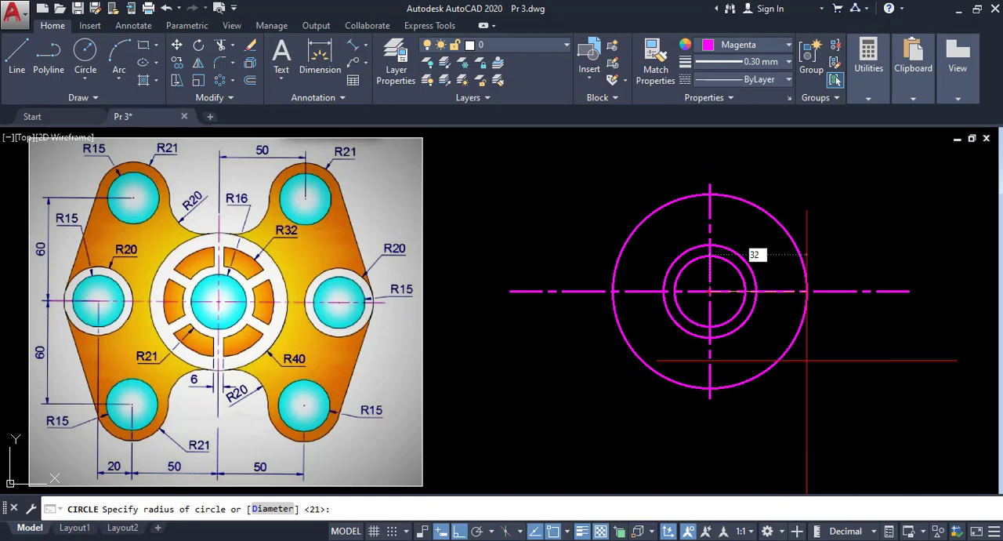
text(2)
key(Return)
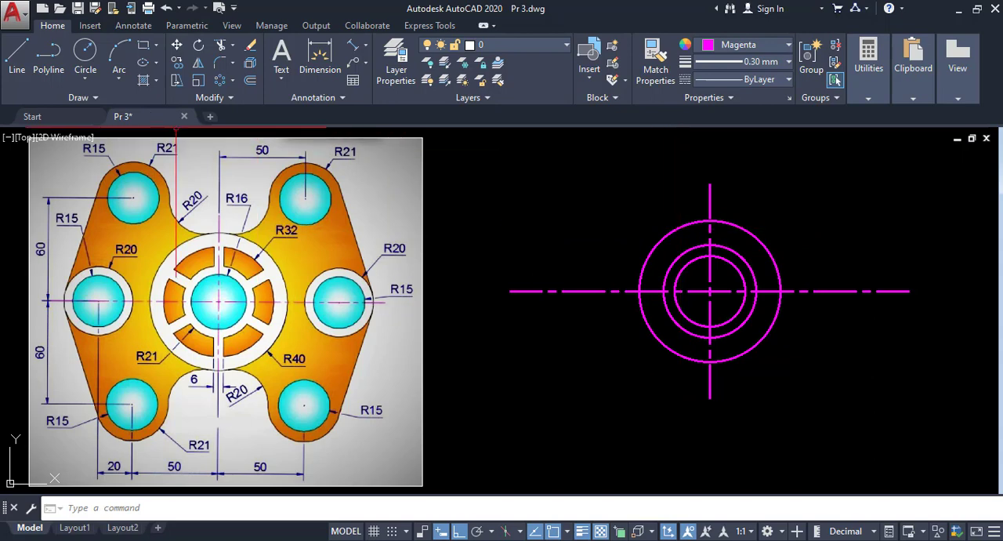
- Draw a concentric circle of radius 40 at the centre-line intersection
click(82, 83)
click(83, 105)
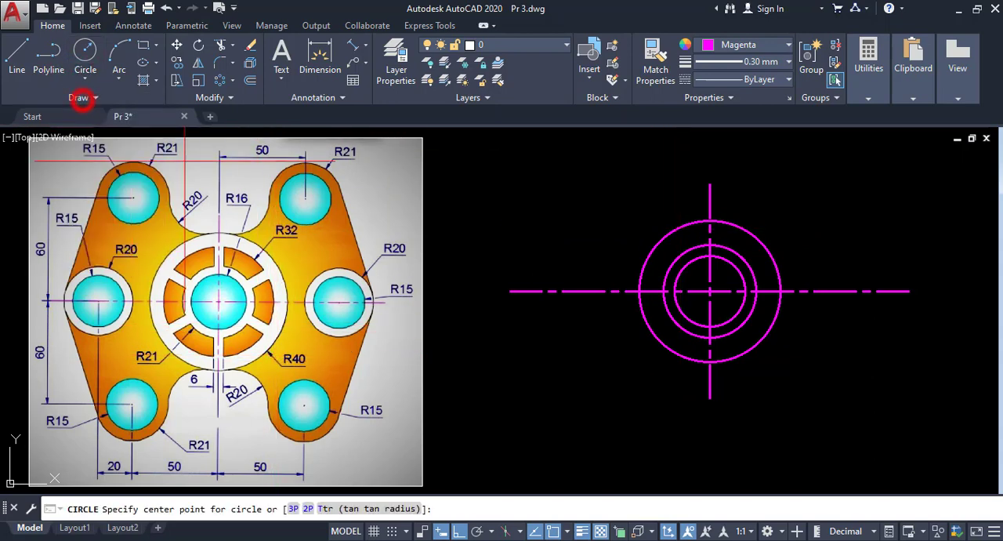
click(710, 291)
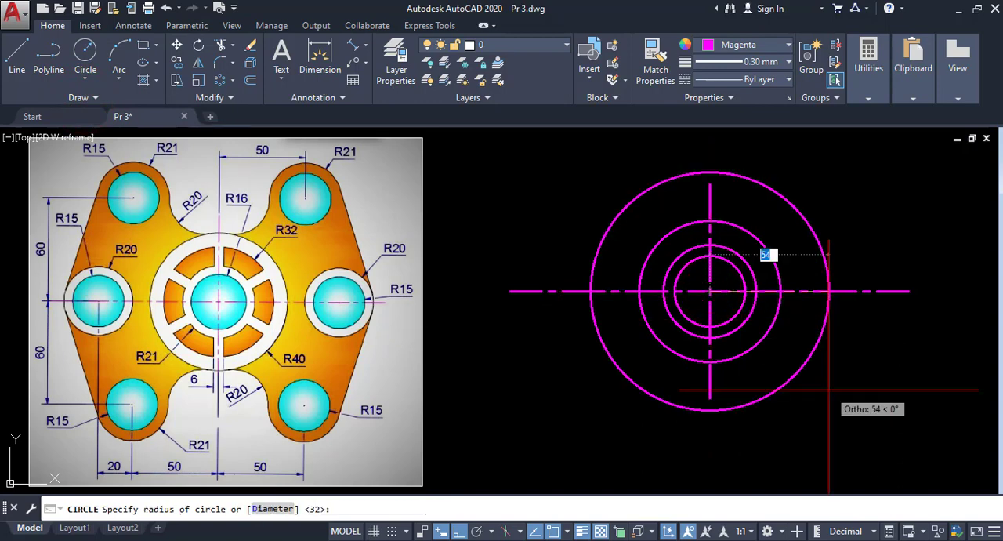
text(4)
key(Return)
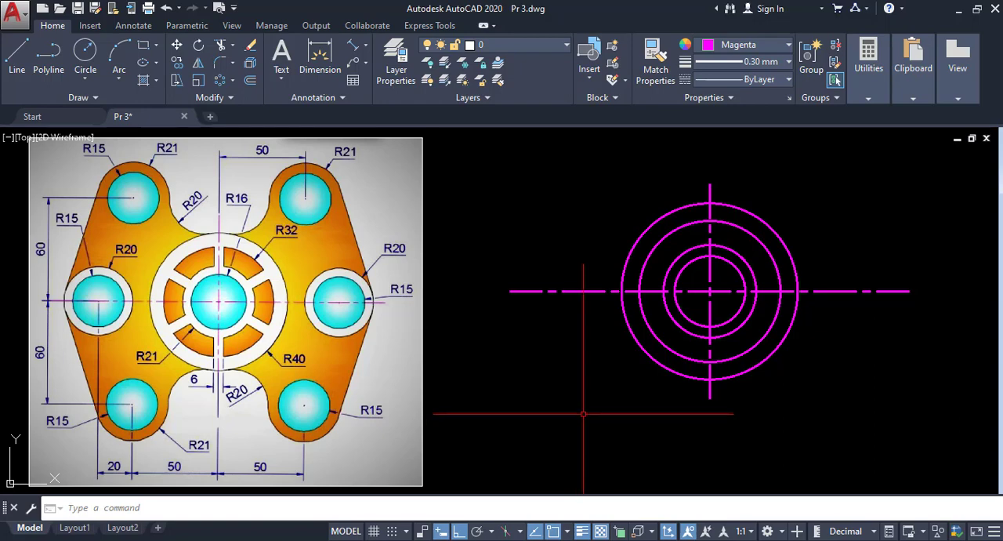
- Change the colour of the radius 21 and radius 32 circles to cyan and clear the selection
middle_drag(583, 414, 566, 412)
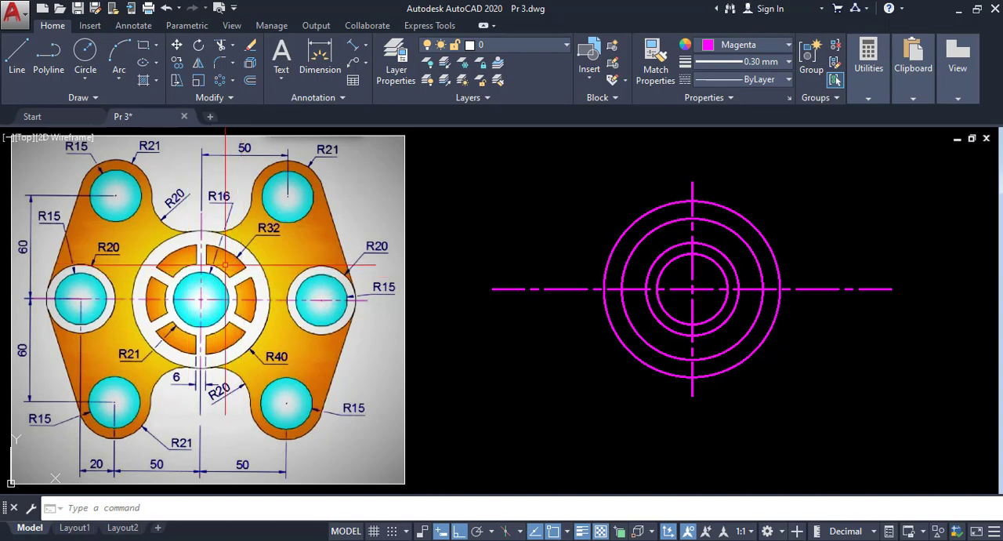
scroll(112, 349, down, 1)
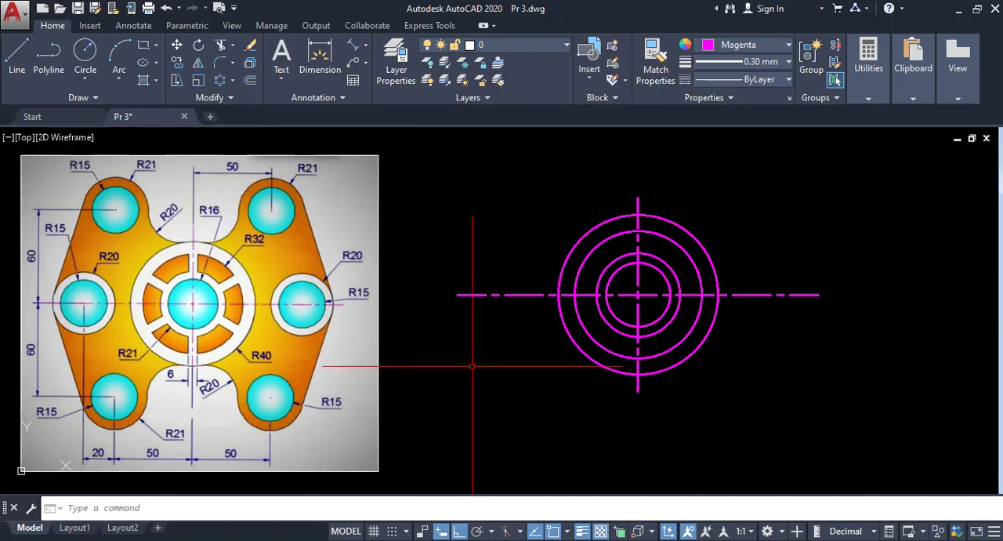
click(615, 262)
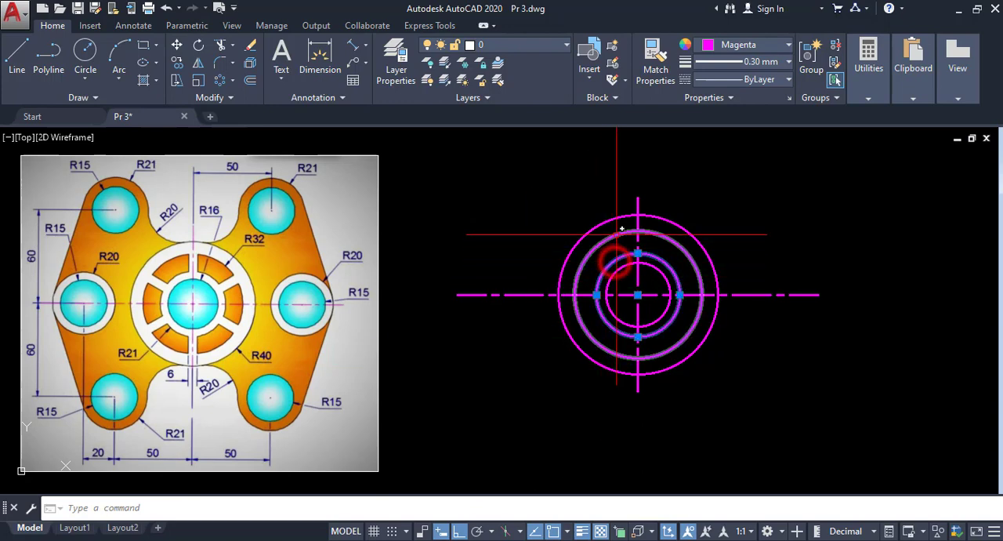
click(613, 230)
click(733, 46)
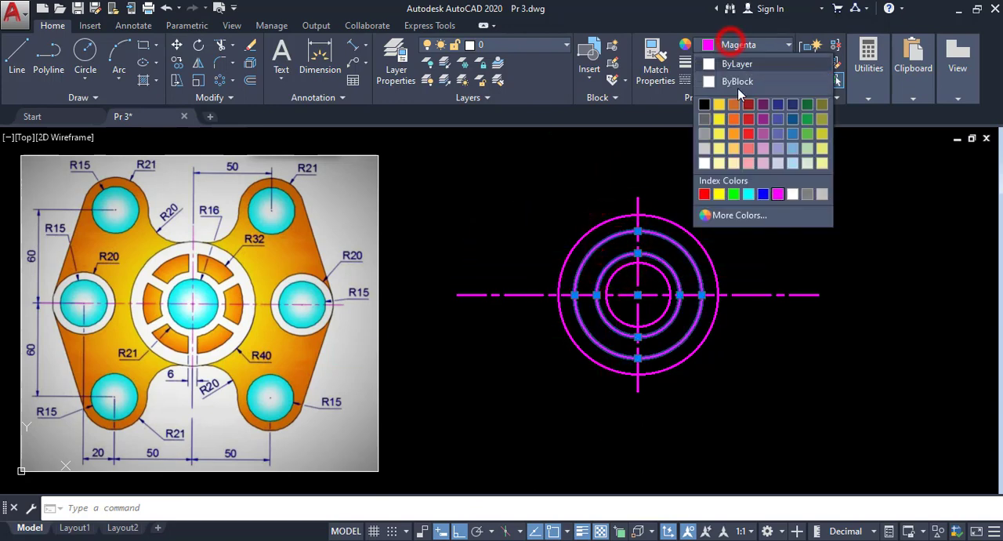
click(748, 195)
right_click(617, 181)
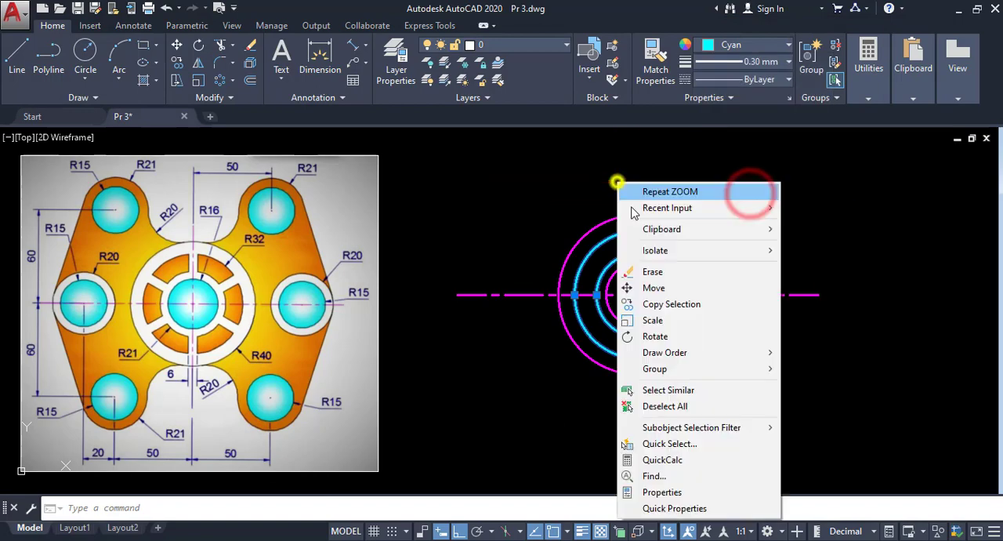
click(672, 406)
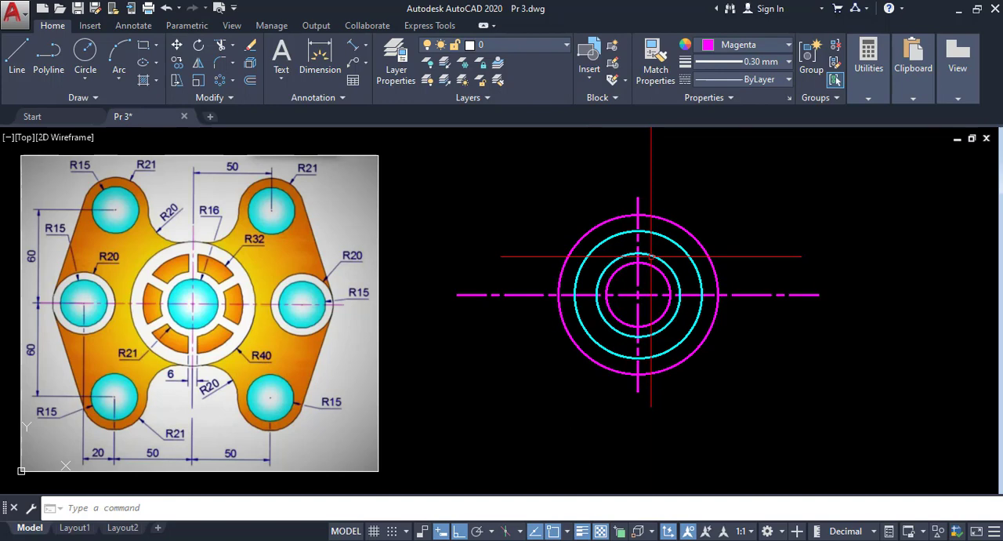
- Draw a line about 63 long at 30° from the circles' centre, with polar tracking turned on and set to the matching angle increment
click(14, 53)
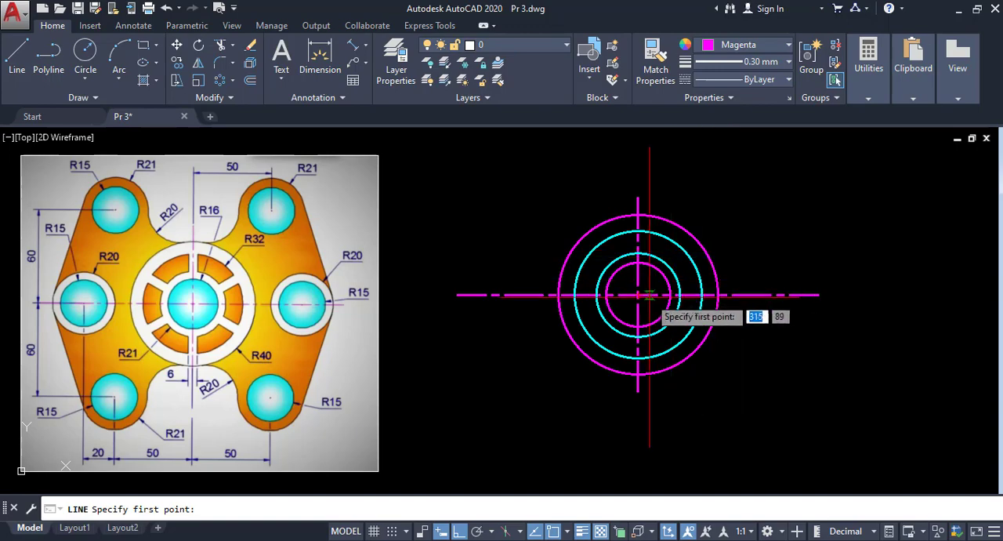
scroll(637, 296, up, 4)
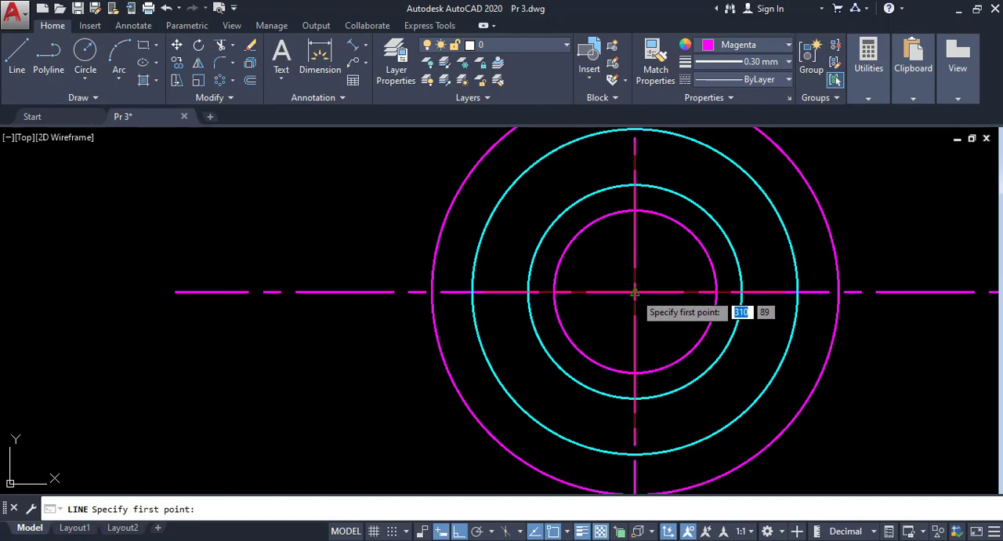
click(635, 292)
scroll(635, 292, down, 4)
scroll(700, 254, up, 2)
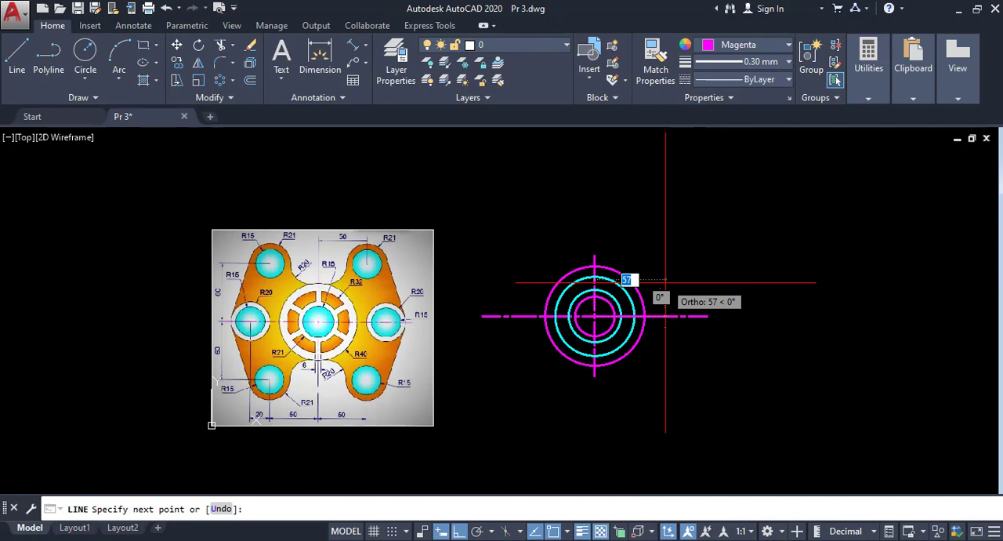
click(476, 531)
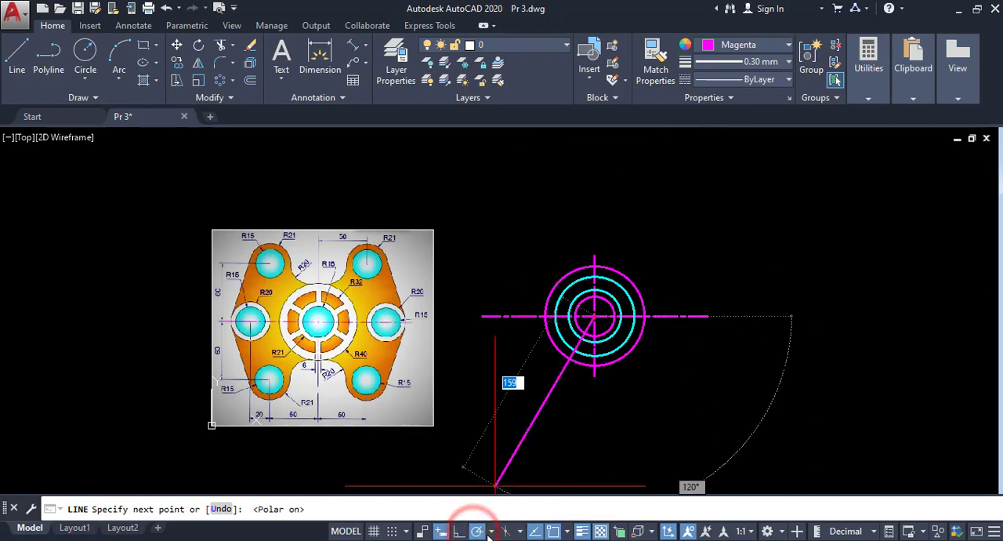
click(490, 532)
click(497, 397)
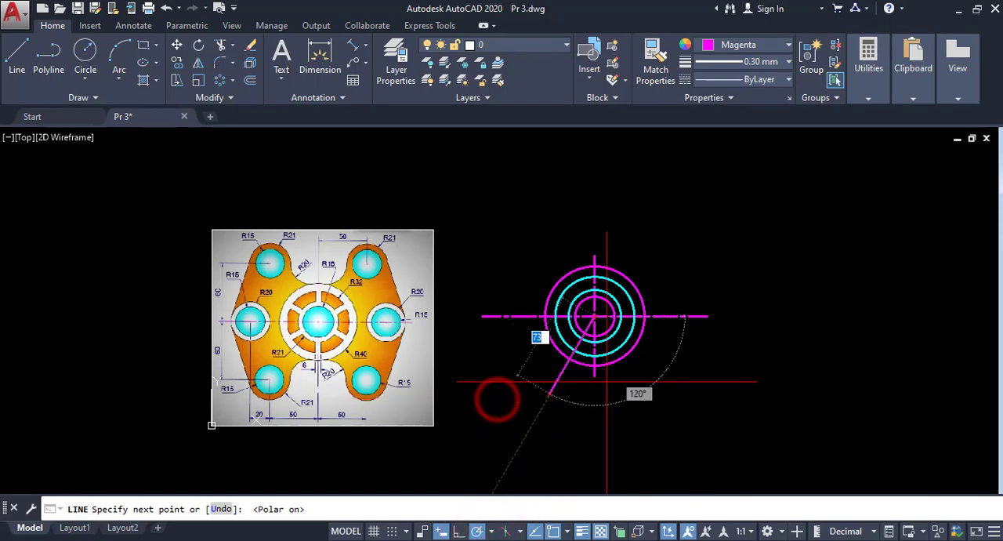
scroll(641, 253, up, 4)
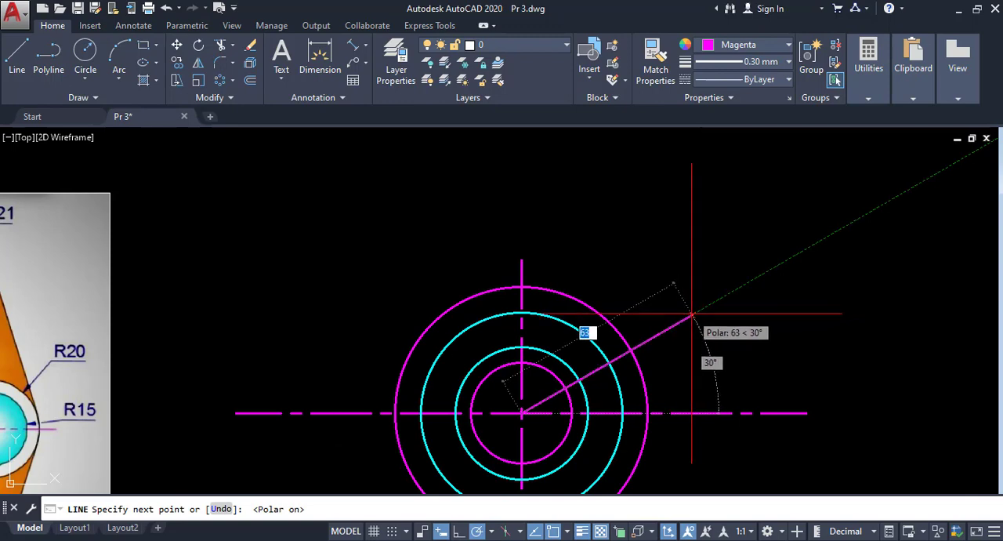
click(691, 315)
right_click(707, 321)
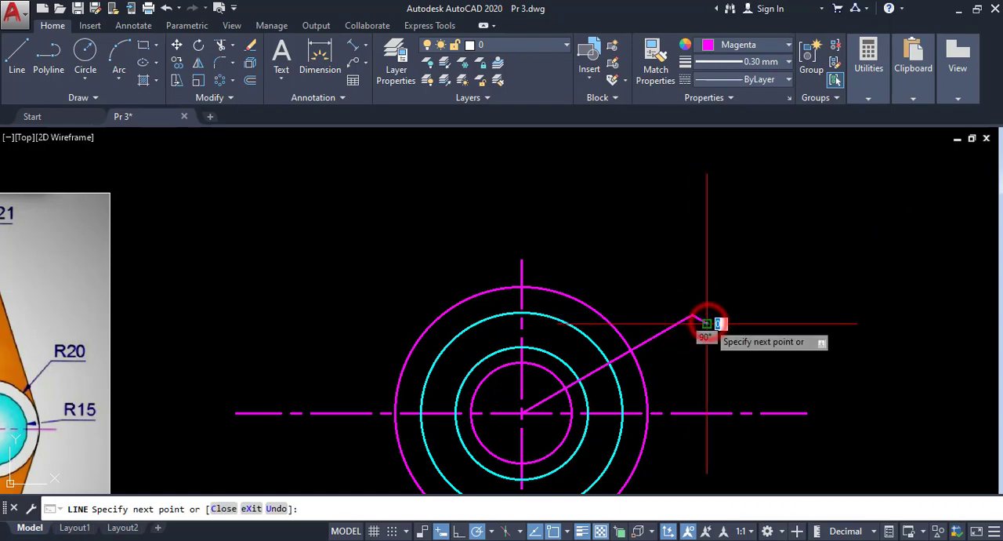
click(742, 333)
- Erase the stray short segment at the outer end of the 30° line
click(705, 331)
click(705, 326)
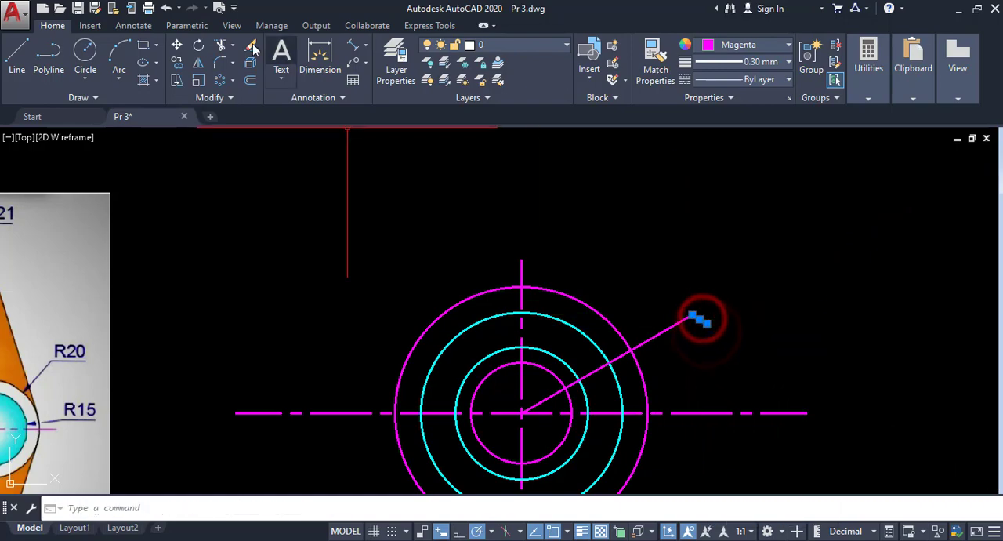
scroll(549, 196, down, 2)
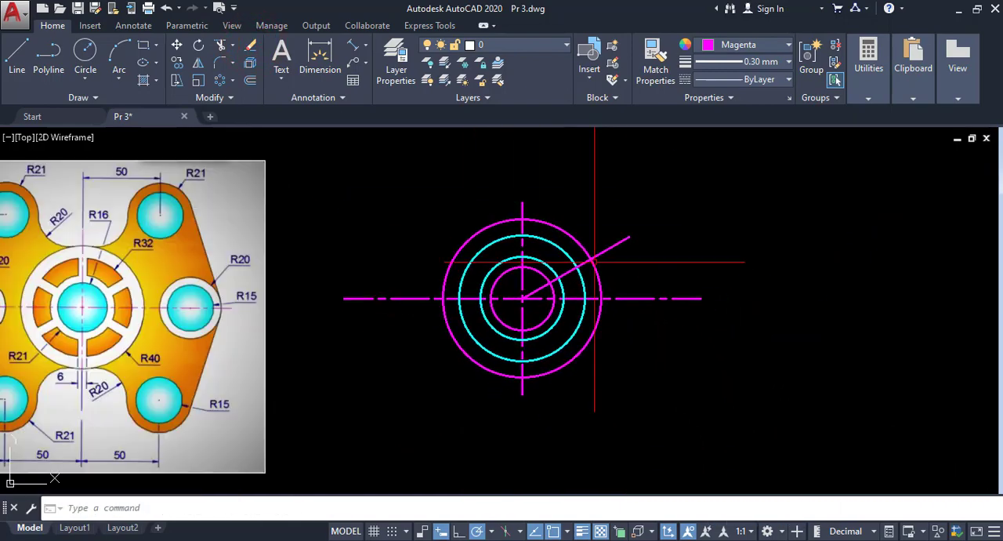
- Examine the width dimension of the ribs in the reference image's central ring
scroll(589, 236, up, 4)
scroll(596, 297, down, 2)
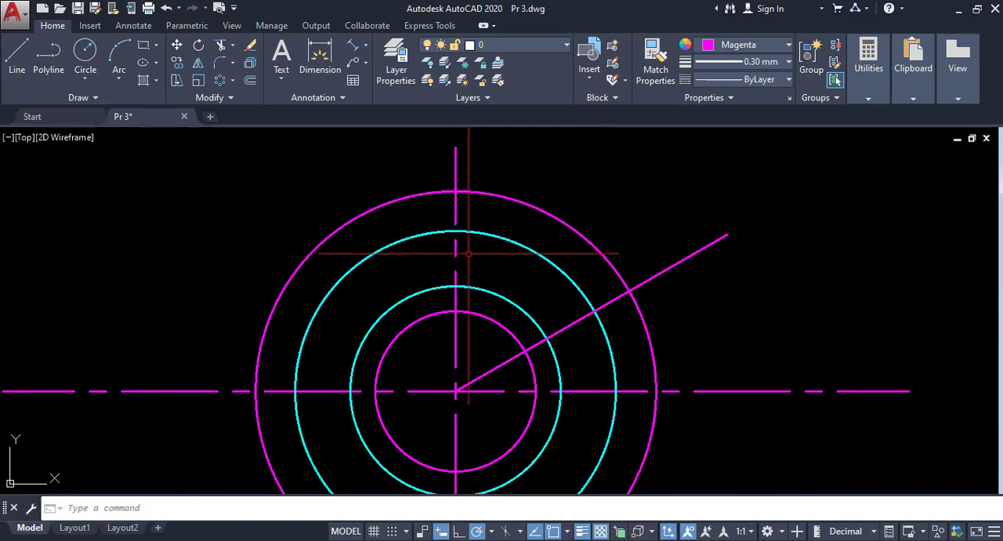
scroll(464, 280, up, 2)
scroll(549, 335, down, 2)
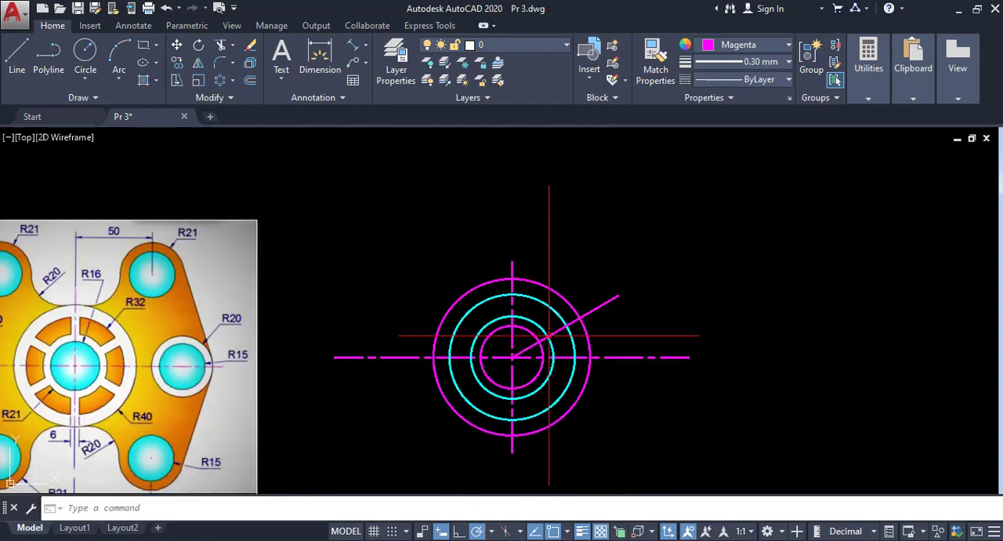
middle_drag(388, 376, 634, 283)
scroll(317, 337, up, 2)
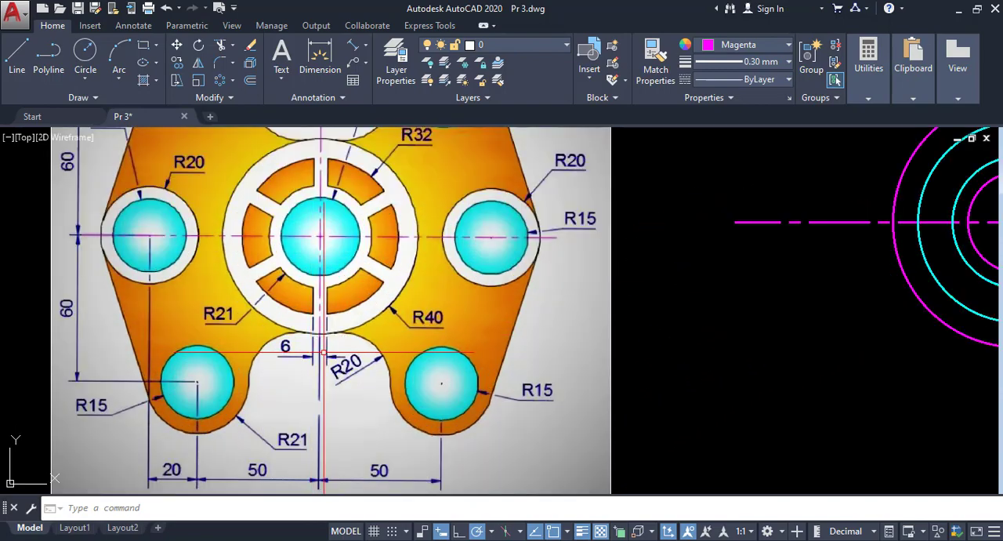
scroll(306, 351, down, 2)
middle_drag(383, 345, 214, 357)
- Offset the vertical centre line 3 to the right and the 30° line 3 to its upper side
scroll(670, 247, up, 4)
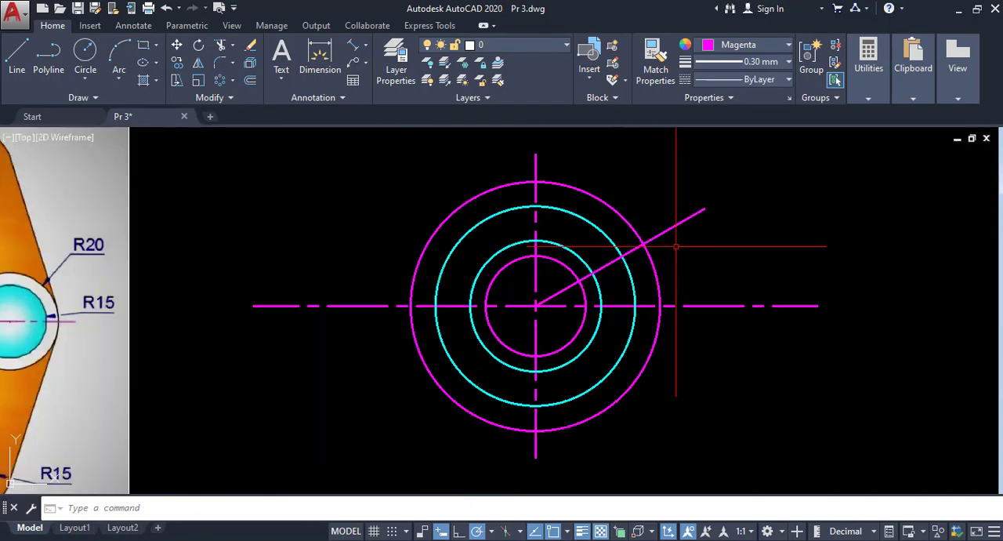
middle_drag(493, 184, 415, 247)
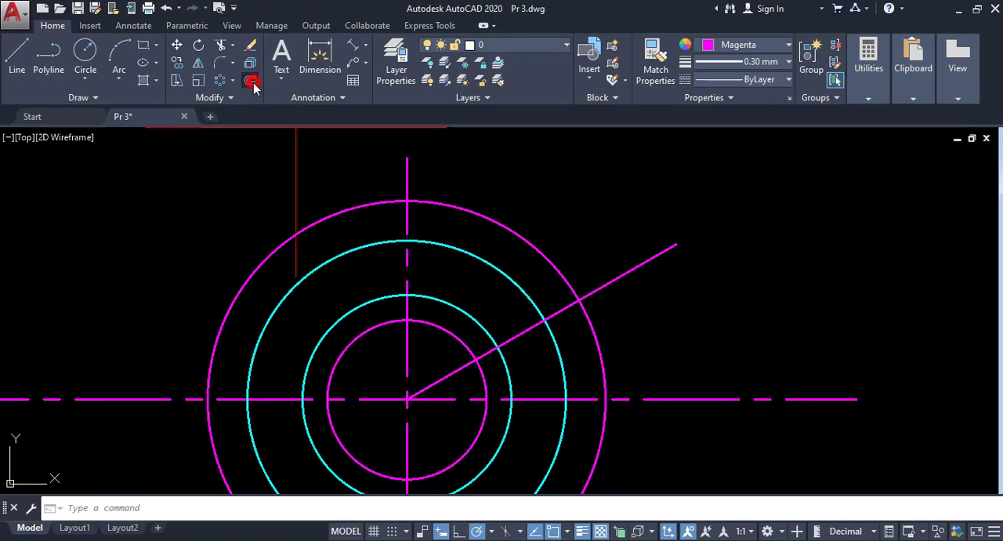
click(251, 81)
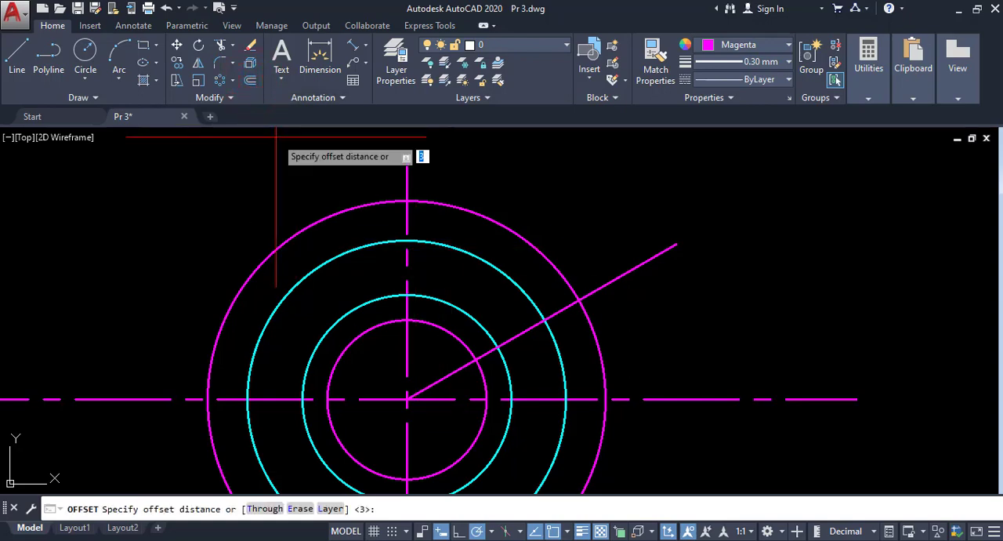
key(Return)
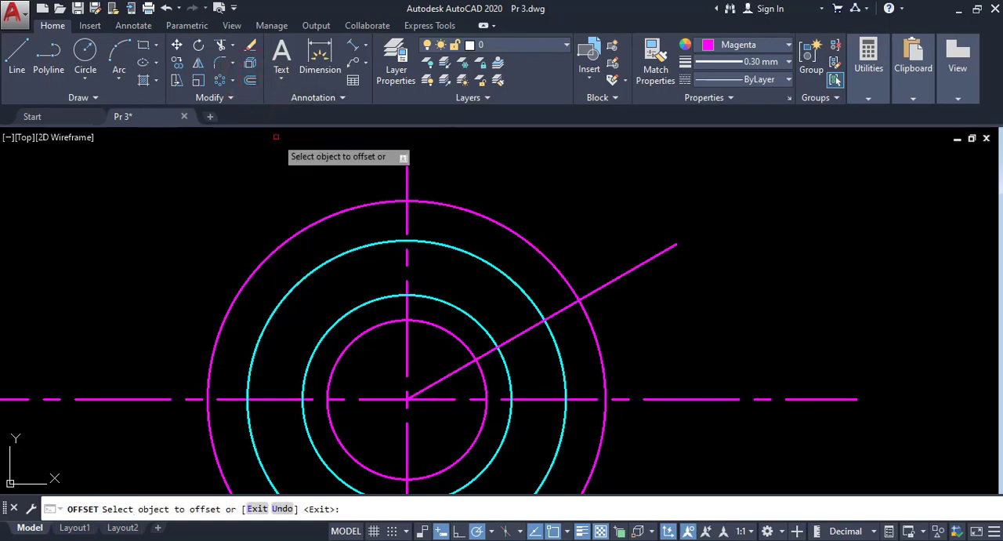
click(406, 190)
click(415, 188)
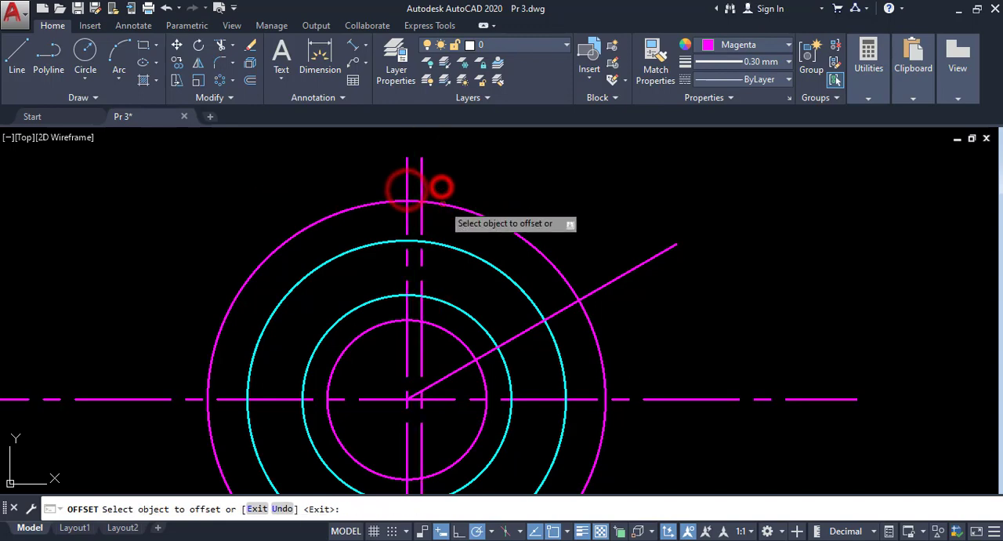
click(552, 315)
click(544, 292)
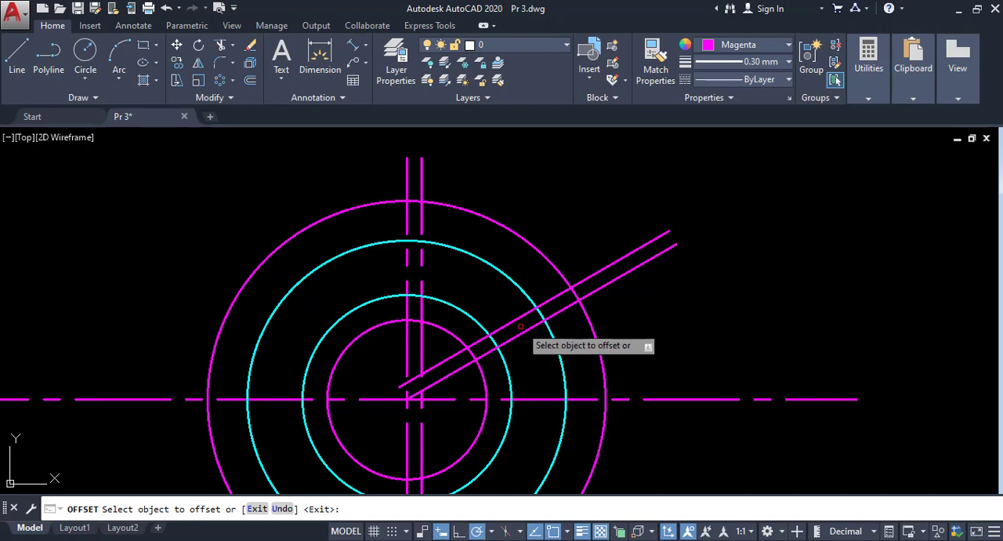
right_click(460, 227)
click(476, 235)
- Trim both cyan circles to the arcs between the two offset lines, using the circles and offset lines as cutting edges
mouse_move(500, 306)
middle_down()
mouse_move(441, 236)
mouse_move(453, 248)
middle_up()
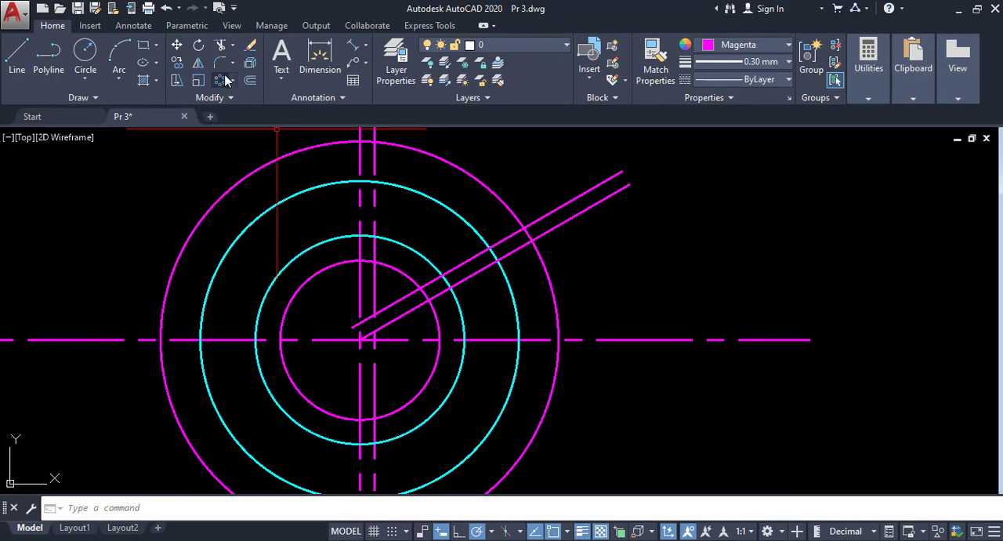
click(233, 49)
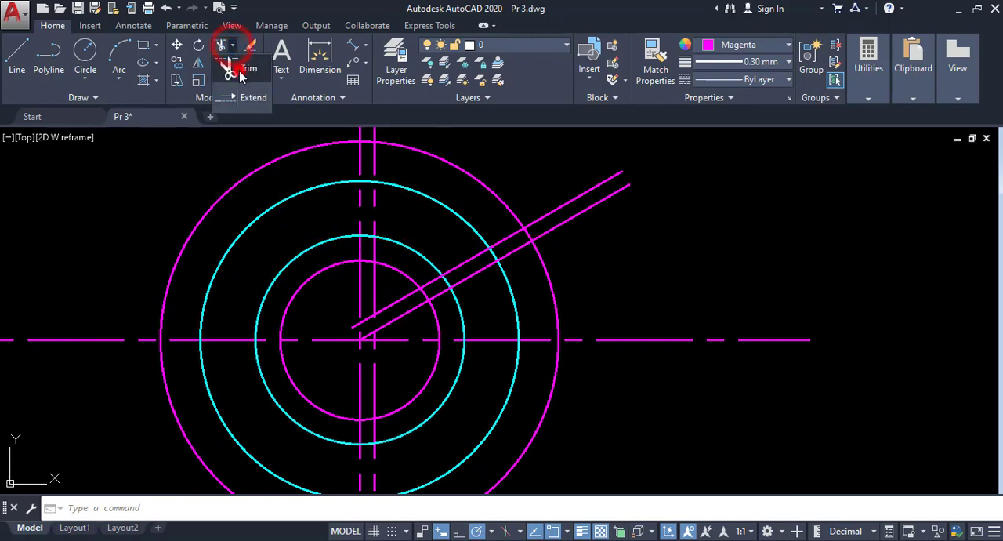
click(239, 71)
click(428, 260)
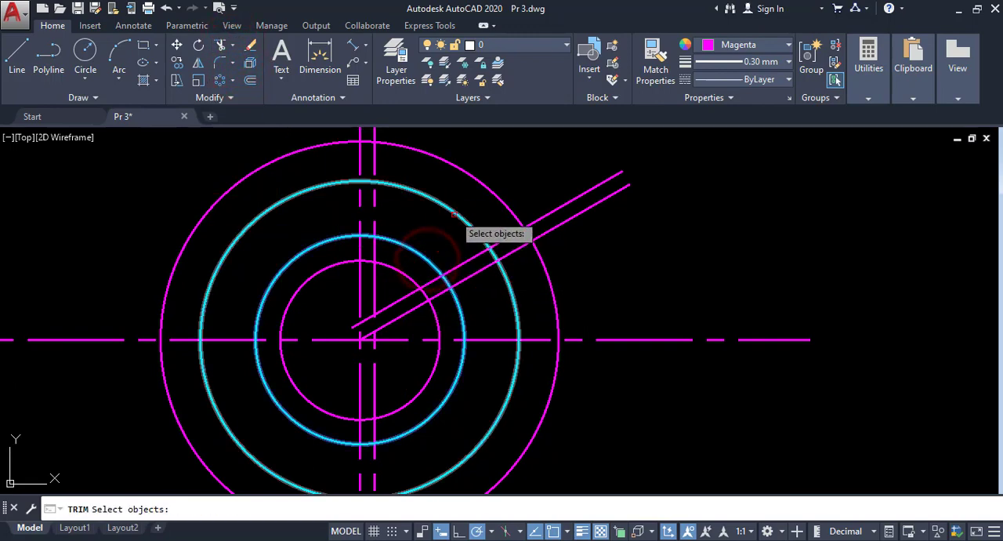
click(454, 213)
click(375, 203)
click(473, 258)
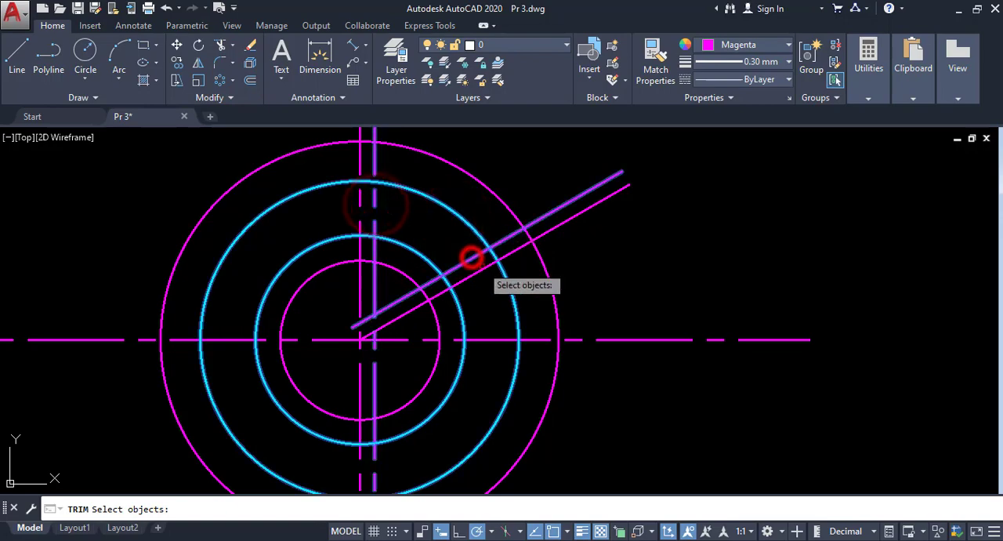
right_click(524, 269)
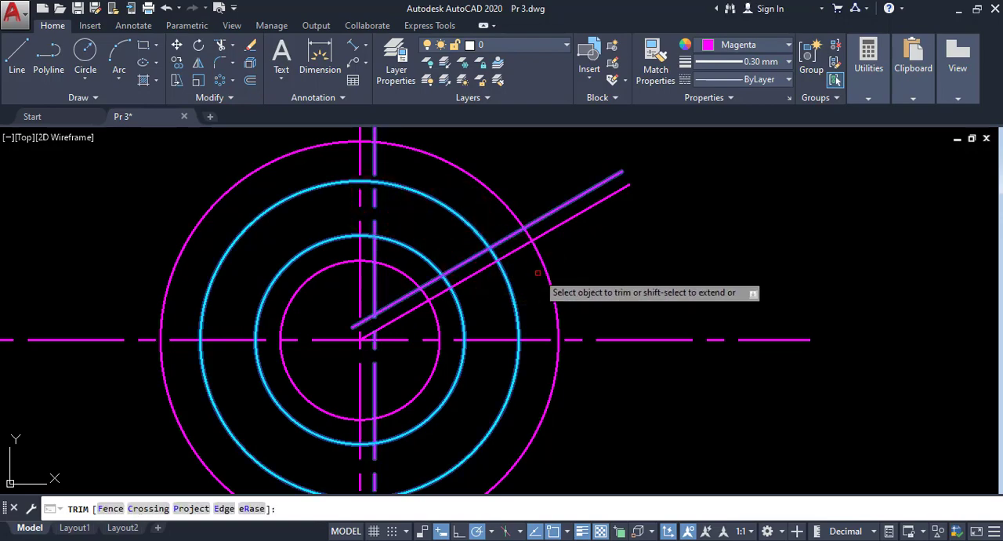
scroll(451, 283, up, 4)
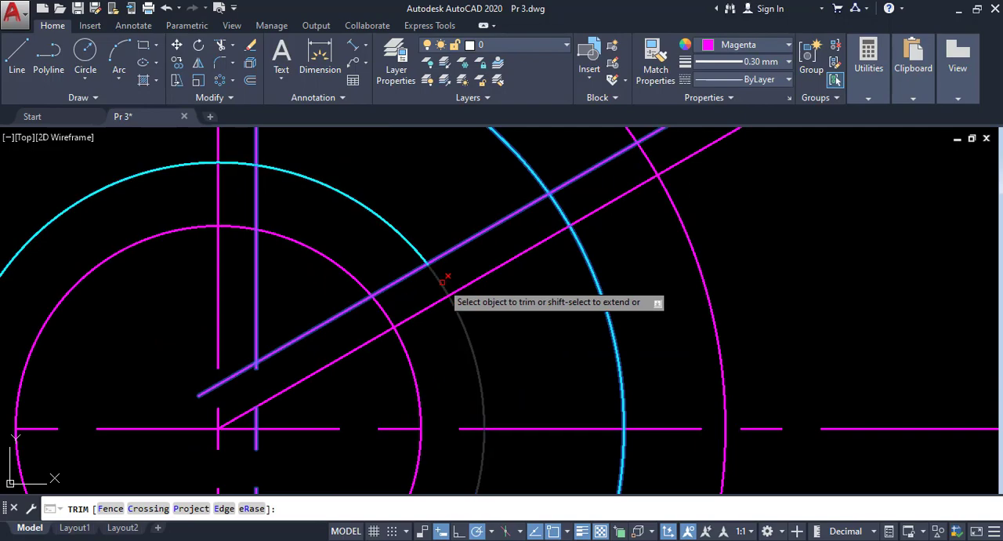
click(444, 279)
scroll(405, 276, down, 2)
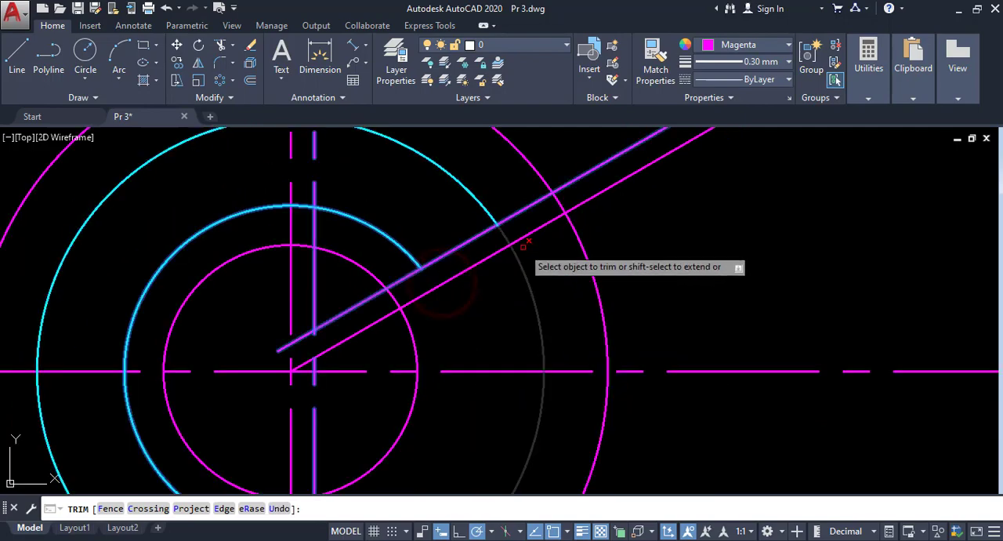
click(501, 234)
middle_drag(420, 277, 499, 355)
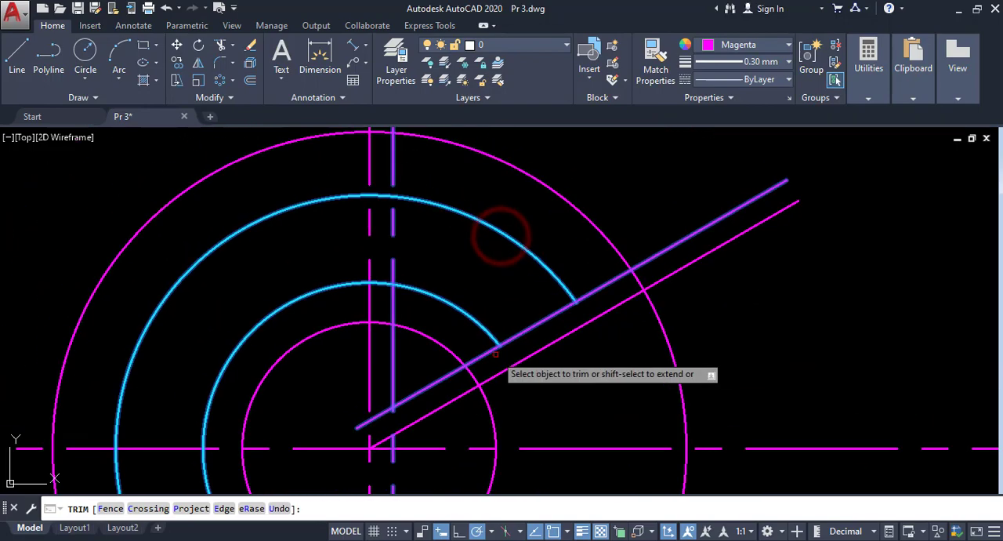
click(378, 284)
click(375, 196)
- Trim the two offset lines where they extend beyond the cyan arcs to close the window outline between the ribs
scroll(375, 196, down, 2)
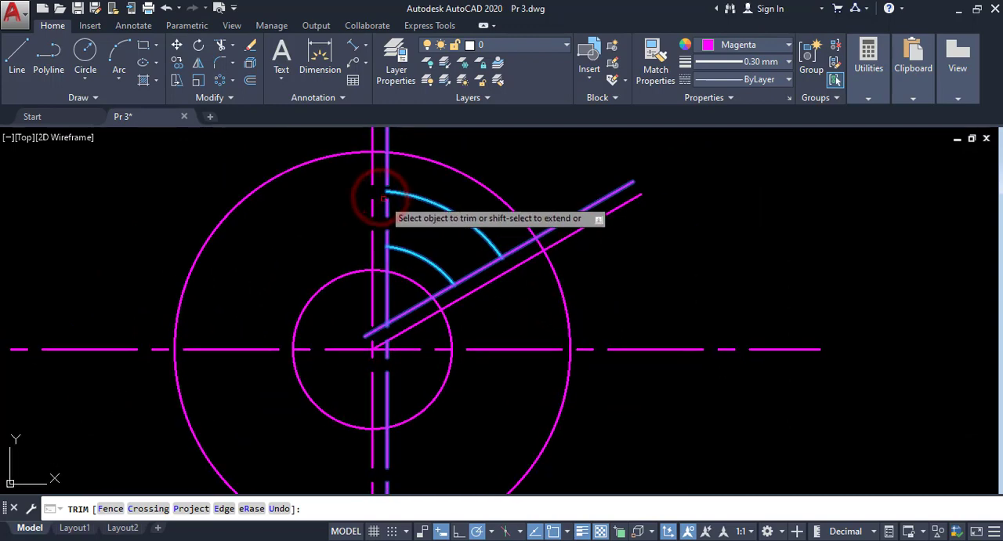
click(387, 174)
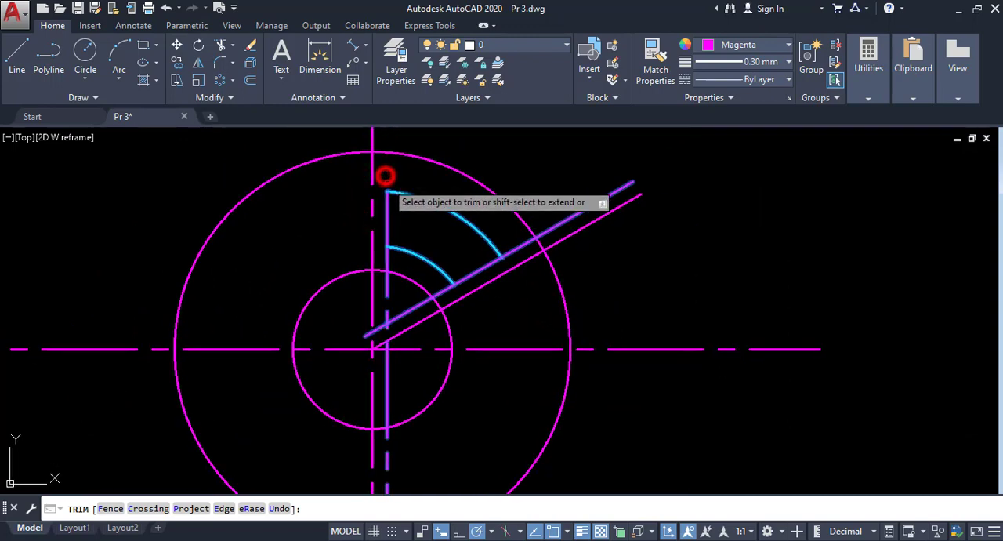
click(386, 256)
click(440, 282)
click(506, 257)
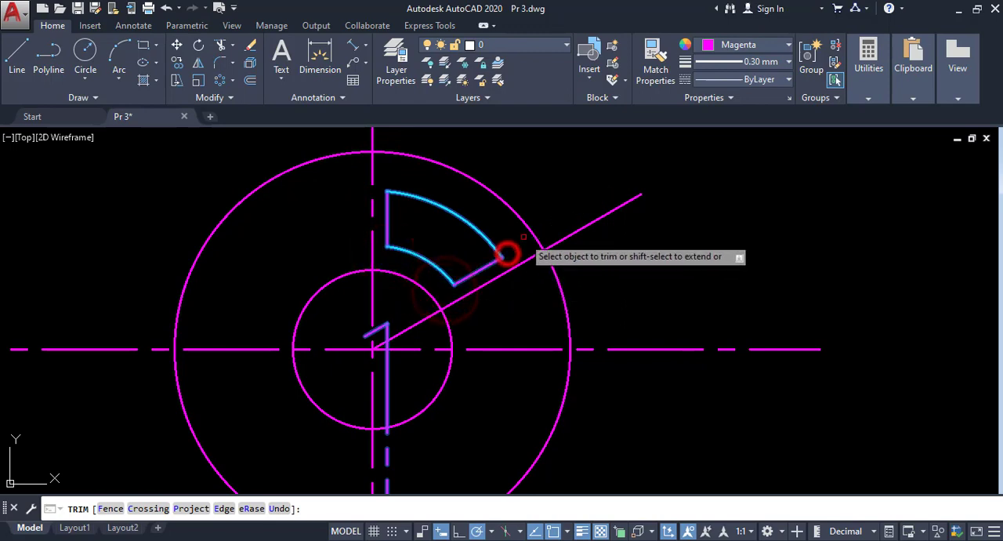
- Erase the 30° line and the two leftover offset line pieces near the centre of the circles
right_click(533, 190)
click(568, 199)
click(506, 290)
click(491, 283)
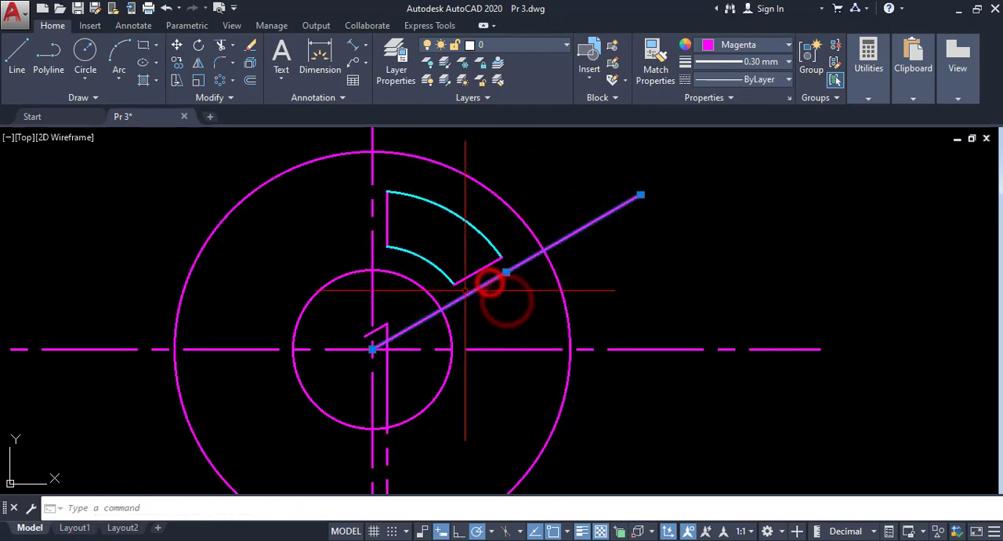
click(382, 330)
click(387, 364)
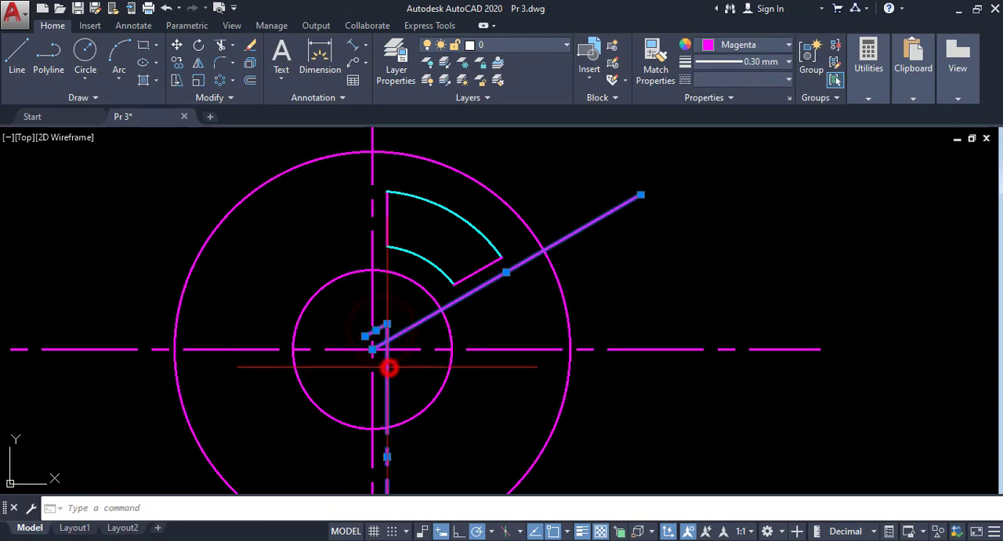
click(250, 46)
scroll(335, 316, down, 2)
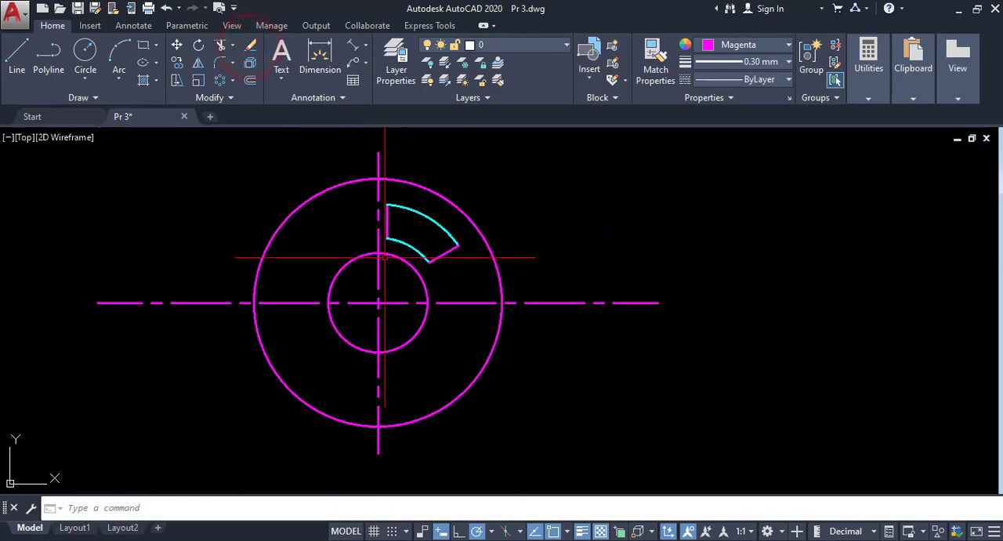
- Match the properties of the window's outer cyan arc onto its two straight magenta edges
scroll(427, 249, up, 2)
middle_drag(316, 209, 314, 218)
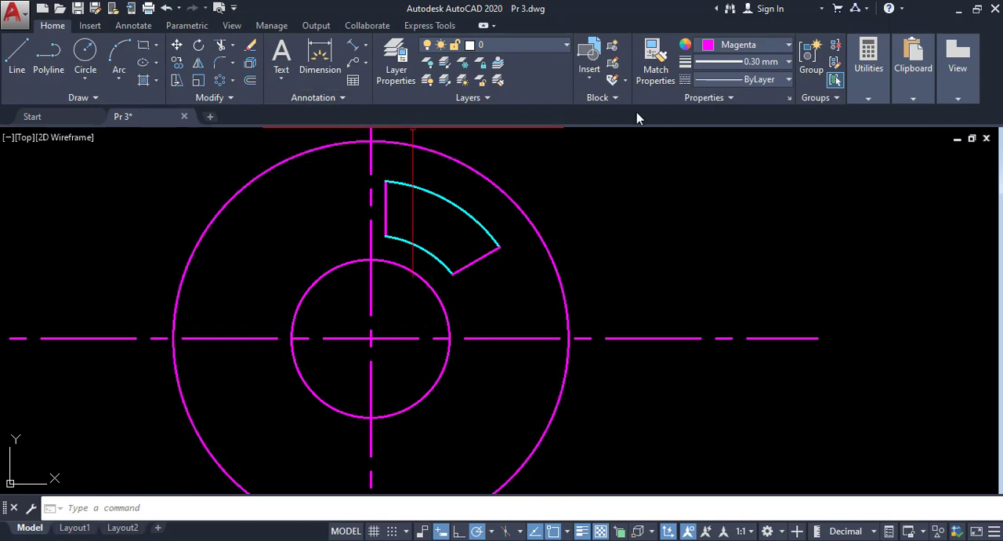
click(656, 61)
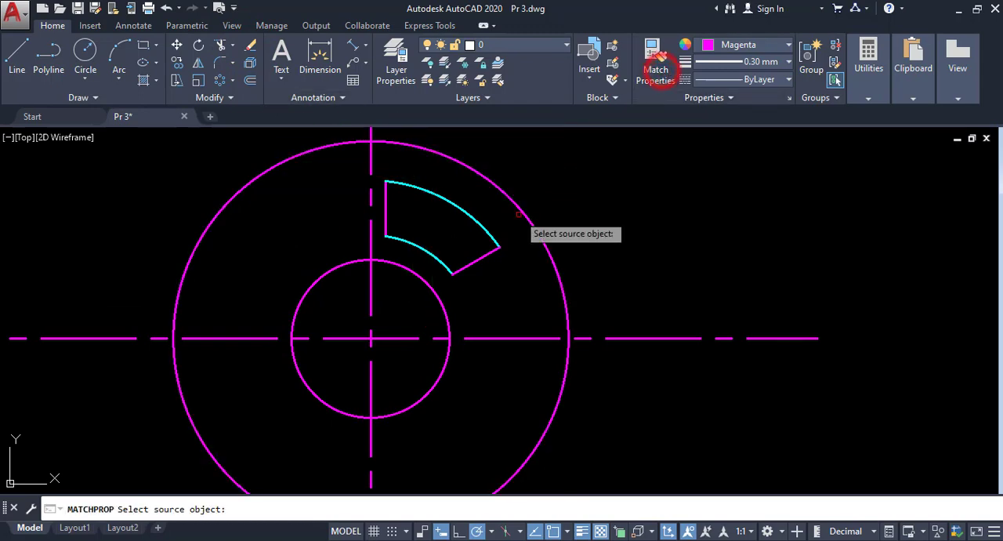
click(473, 217)
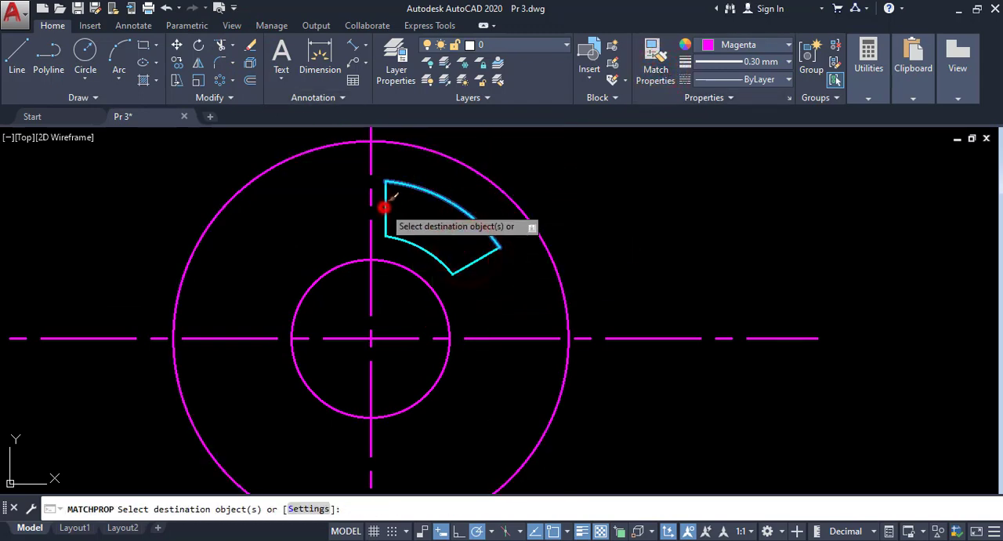
right_click(423, 171)
click(443, 181)
scroll(435, 177, down, 4)
scroll(411, 224, up, 2)
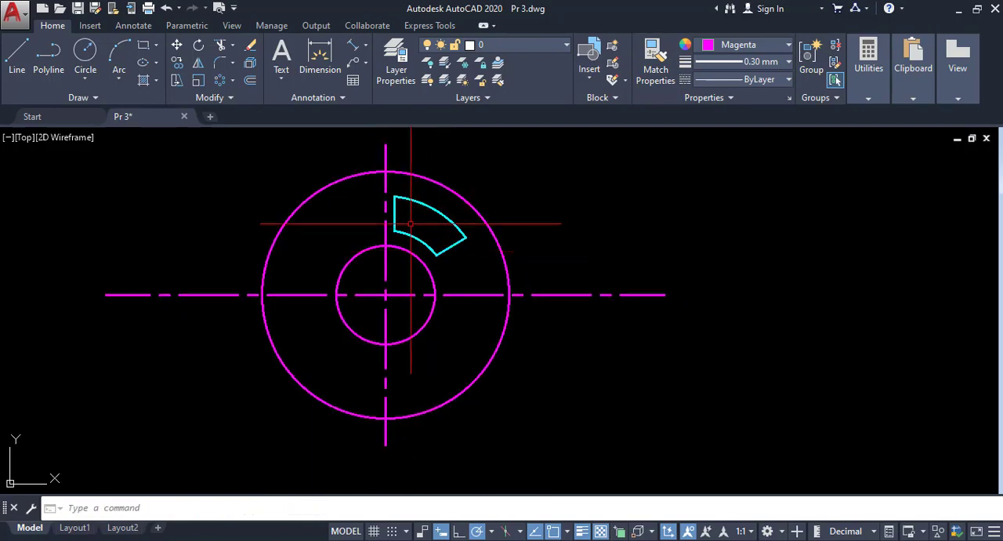
- Create a polar array of the cyan window outline with 6 items around the centre of the concentric circles
middle_drag(415, 224, 477, 255)
scroll(414, 241, down, 4)
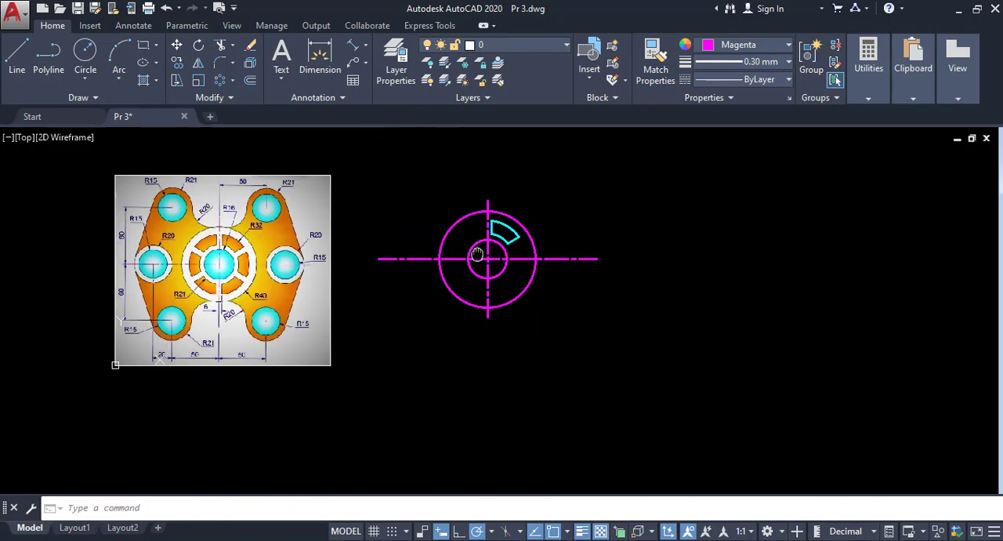
scroll(252, 233, up, 2)
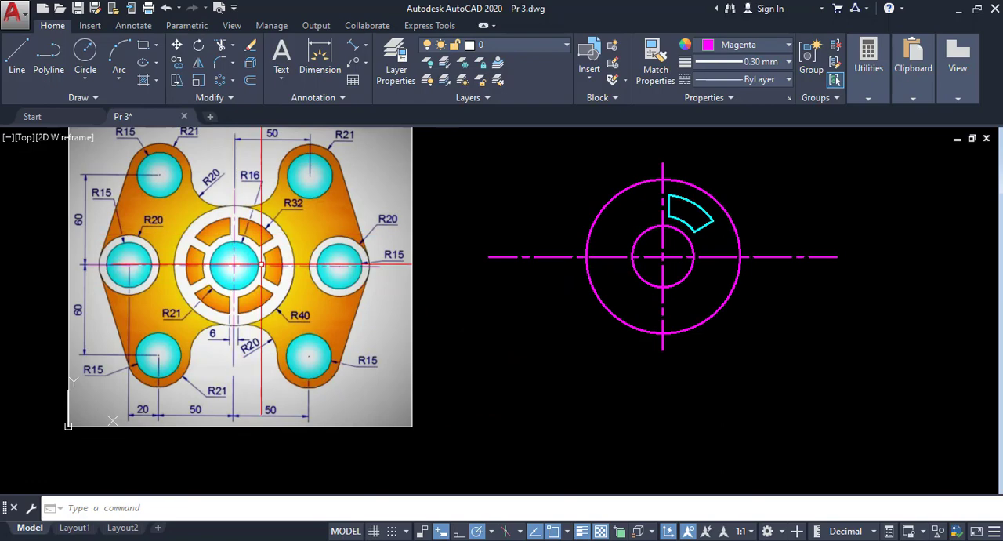
middle_drag(651, 260, 555, 286)
scroll(660, 261, up, 2)
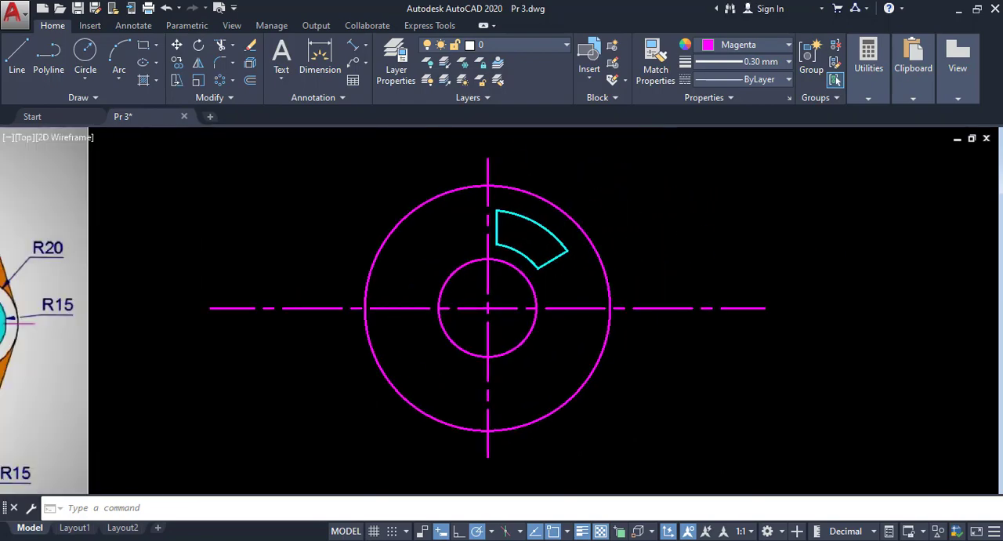
click(232, 81)
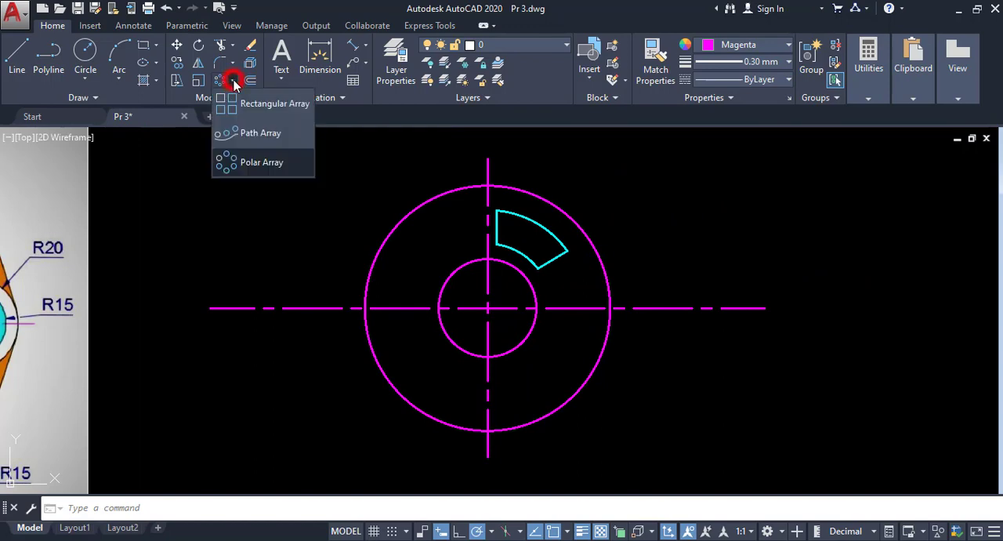
click(233, 165)
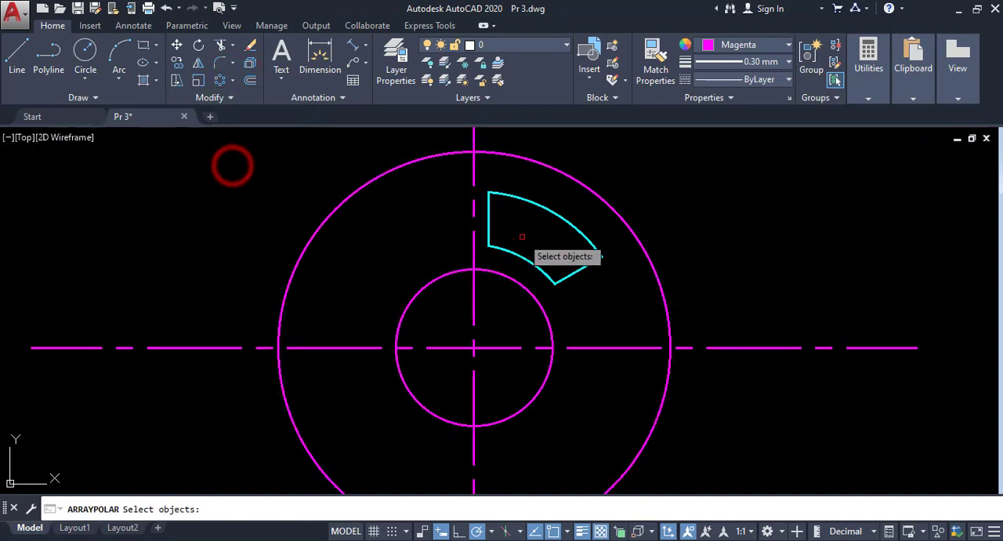
click(593, 282)
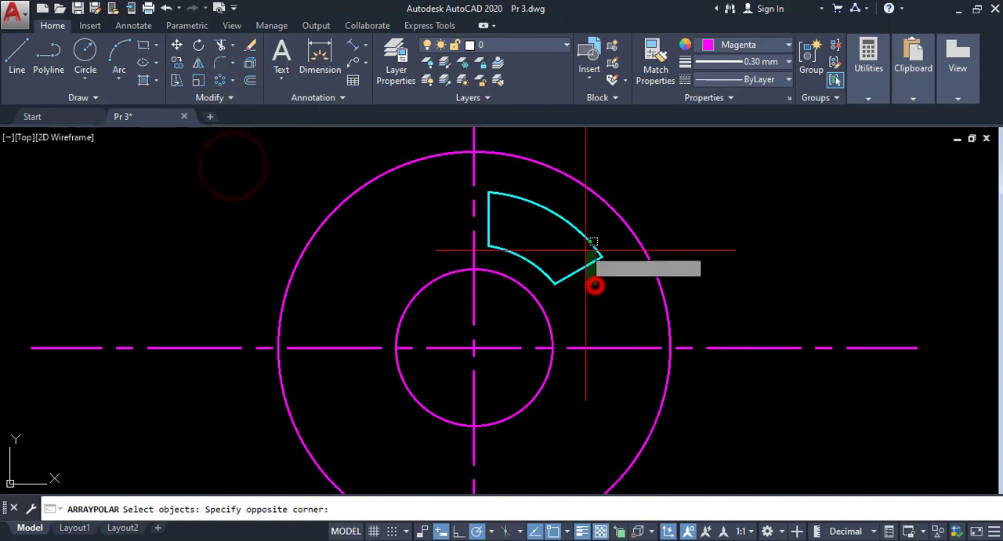
click(587, 240)
click(527, 256)
right_click(519, 212)
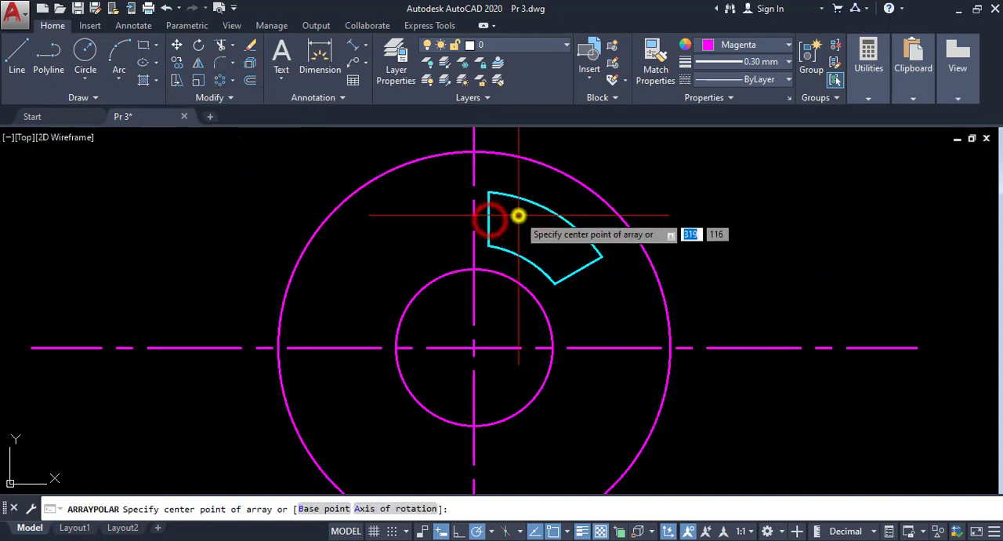
click(473, 347)
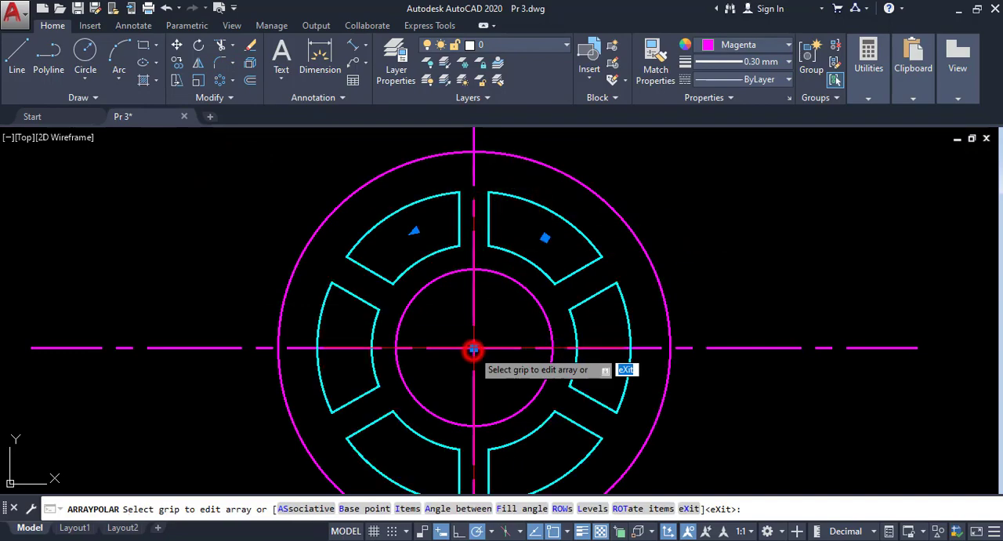
key(Return)
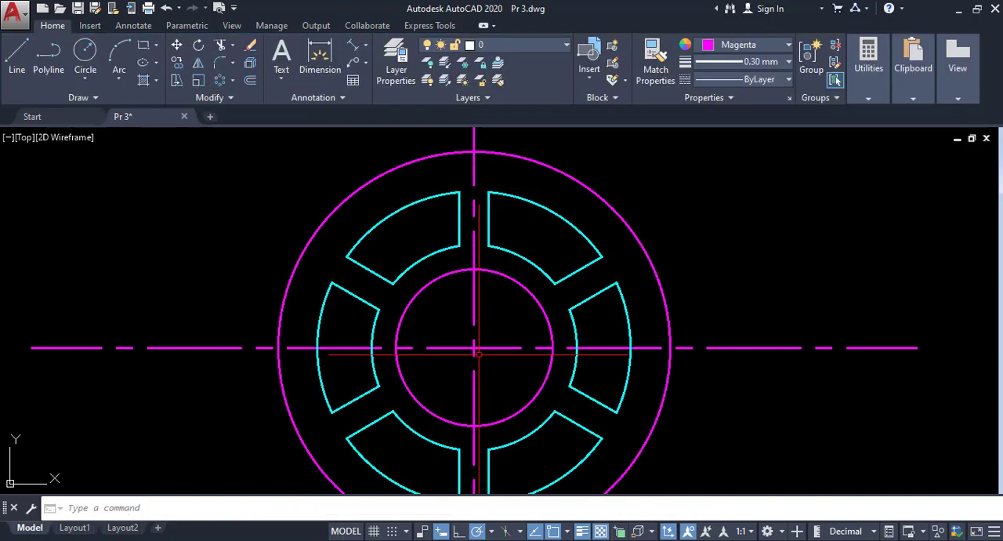
- Explode the polar array of windows into individual lines and arcs
scroll(517, 258, down, 2)
click(537, 265)
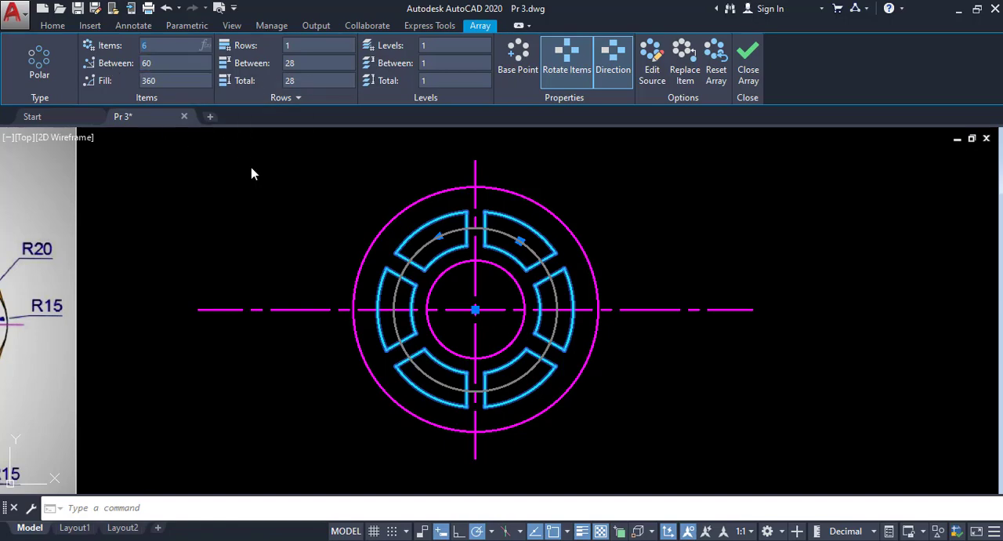
key(Escape)
scroll(322, 250, down, 2)
middle_drag(321, 250, 542, 244)
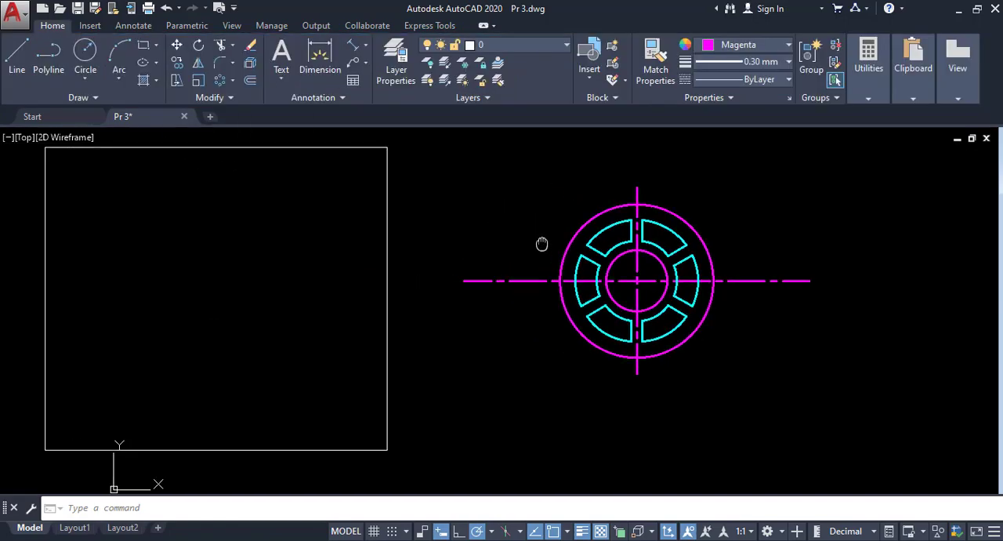
click(612, 229)
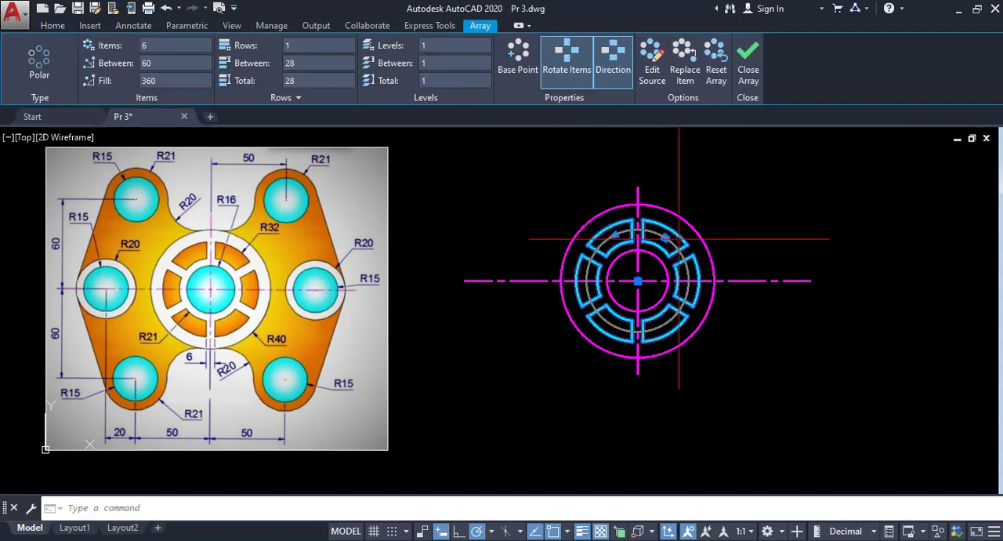
click(53, 26)
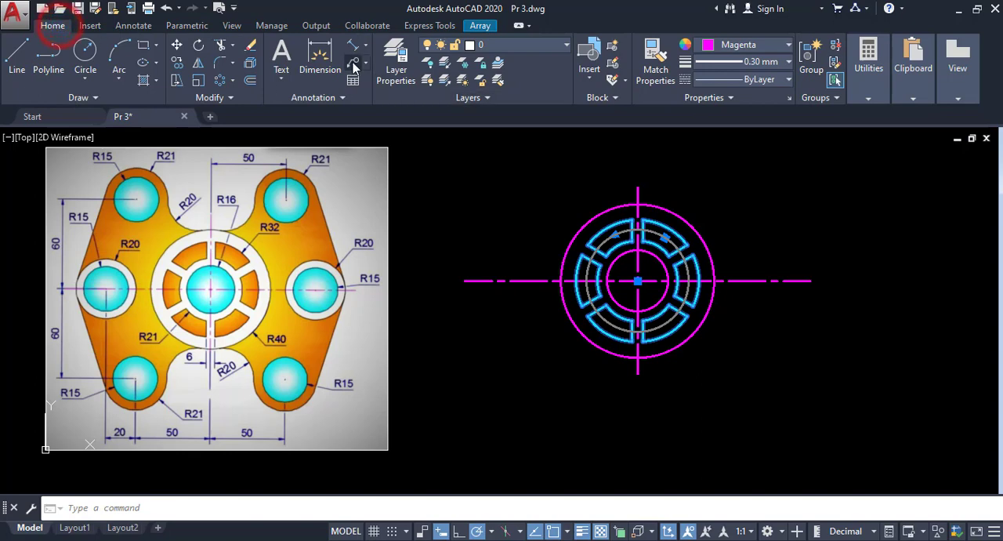
click(250, 66)
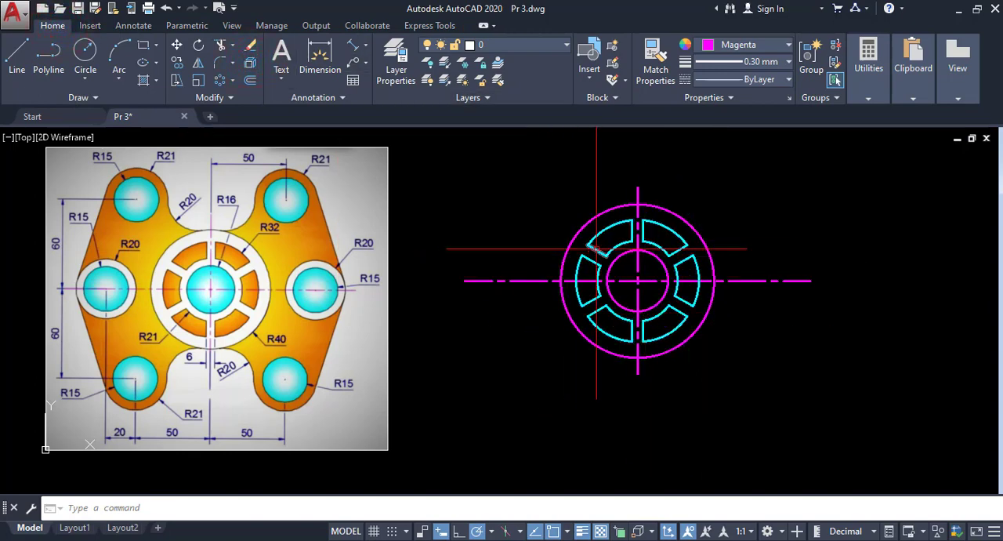
- Offset the horizontal centre line 60 upward and 60 downward
middle_drag(521, 297, 533, 294)
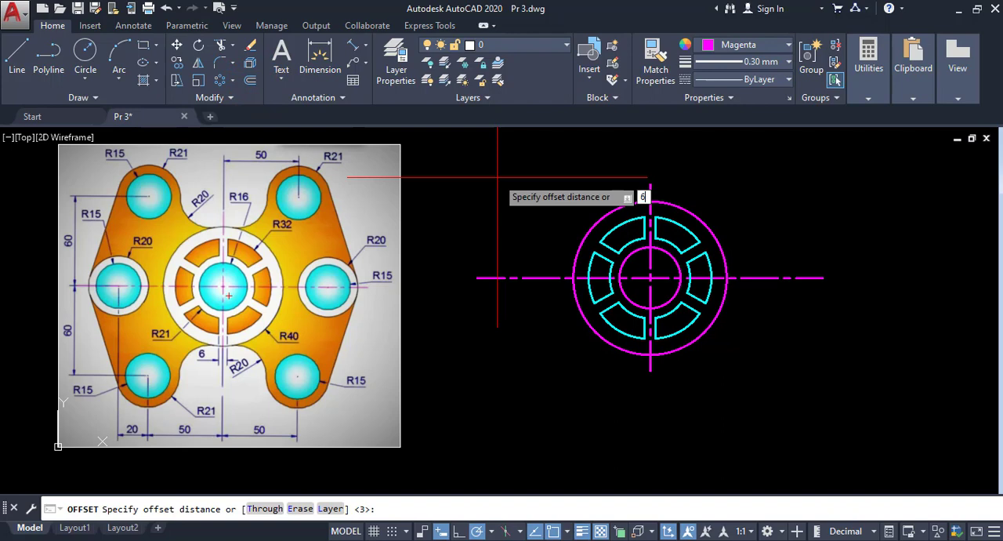
key(Return)
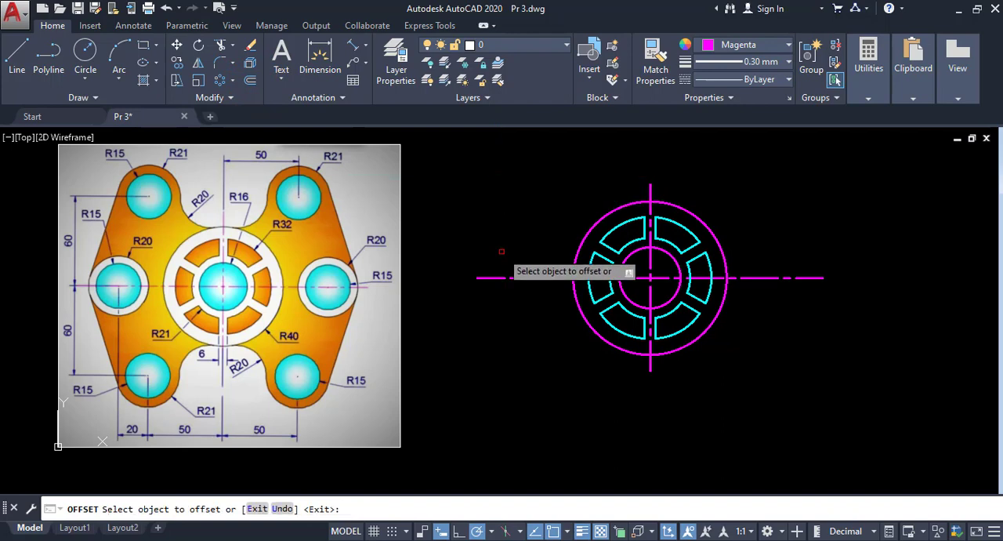
click(541, 279)
click(544, 188)
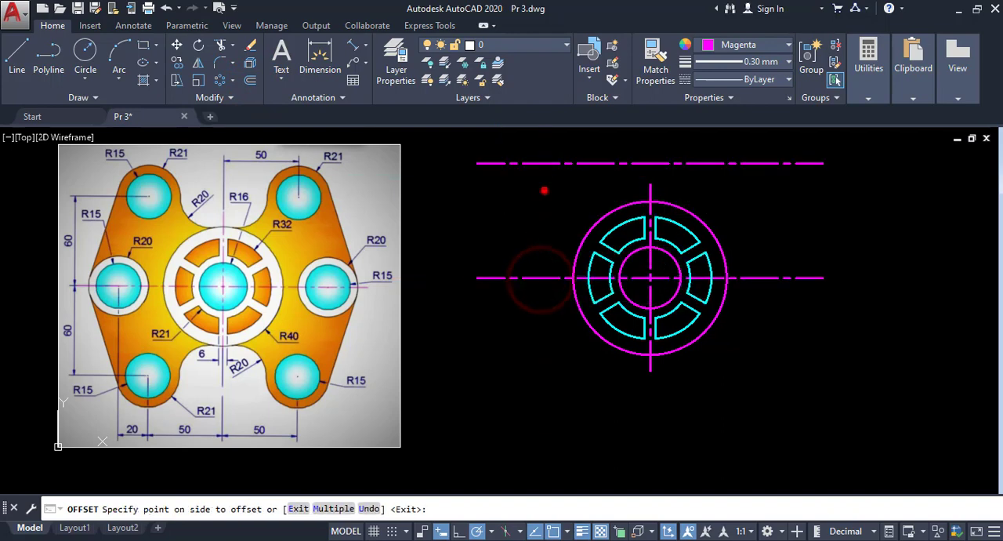
click(538, 278)
click(542, 363)
right_click(531, 224)
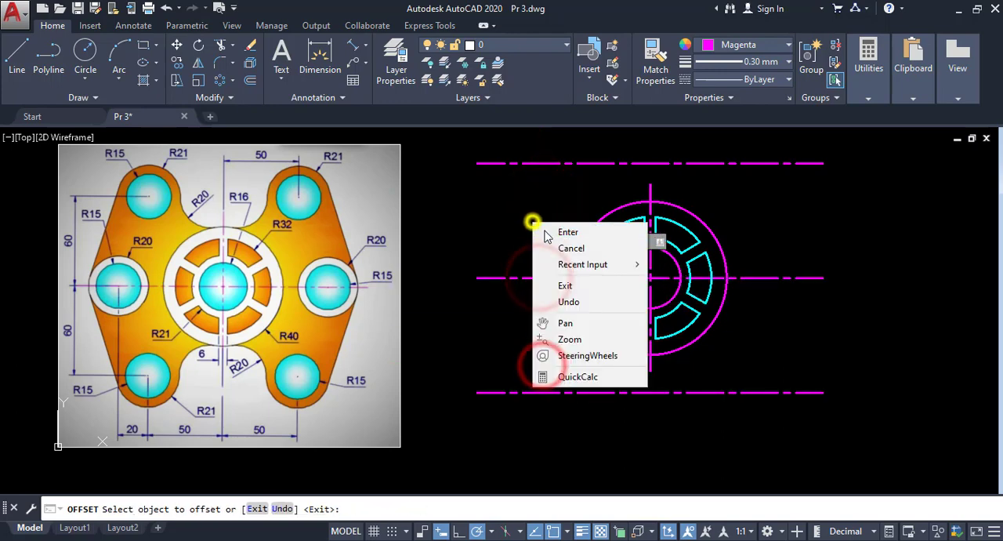
click(546, 231)
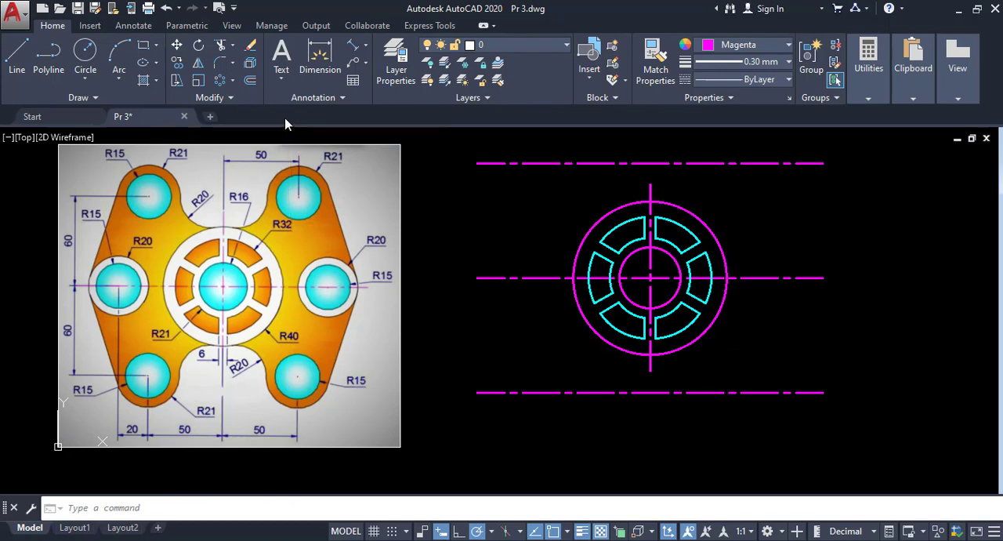
- Offset the vertical centre line 50 to the left and 50 to the right
click(249, 82)
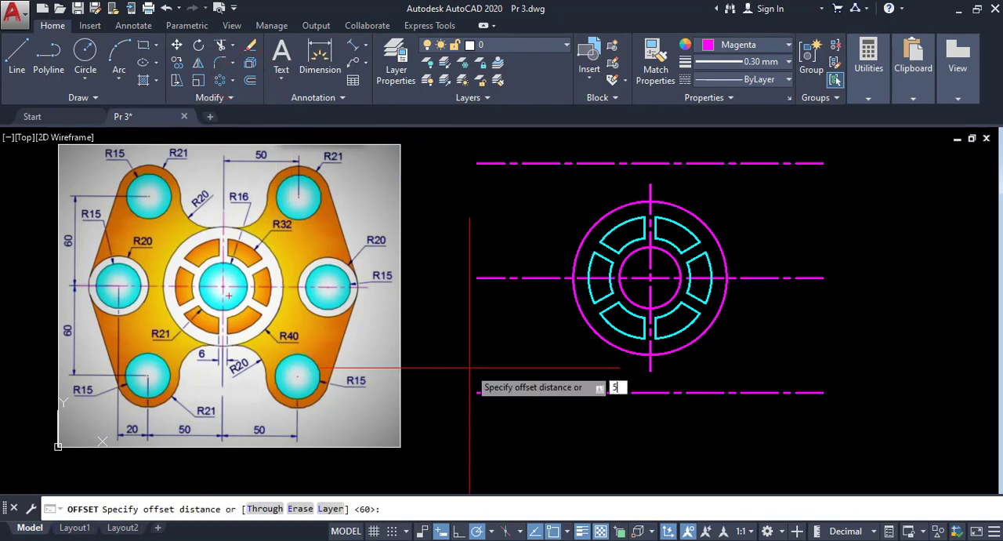
key(Return)
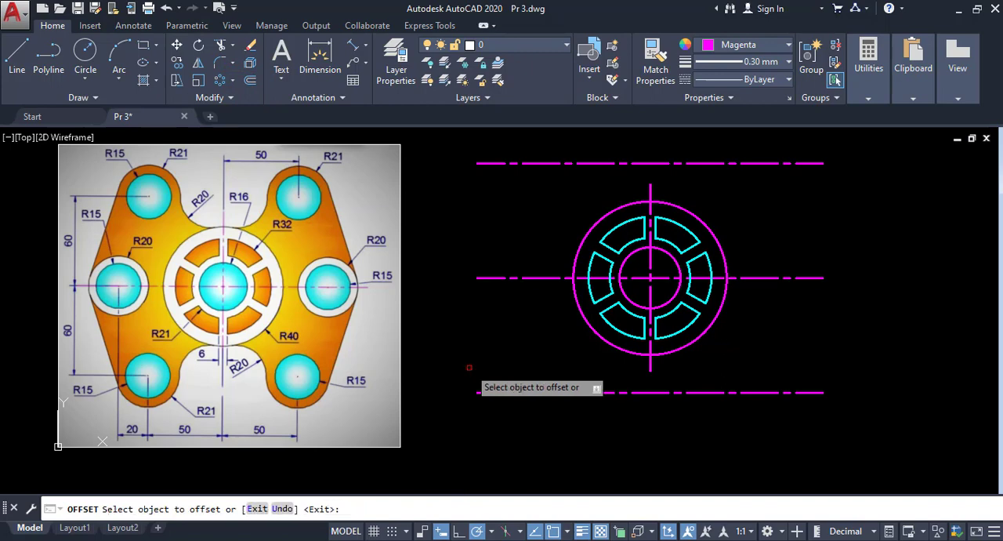
click(650, 258)
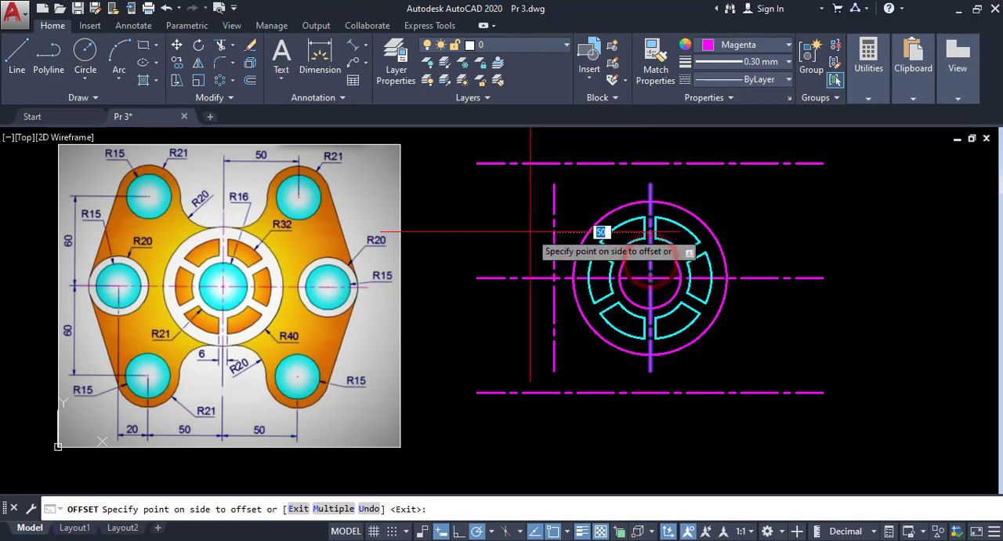
click(529, 230)
click(651, 261)
click(795, 258)
right_click(790, 227)
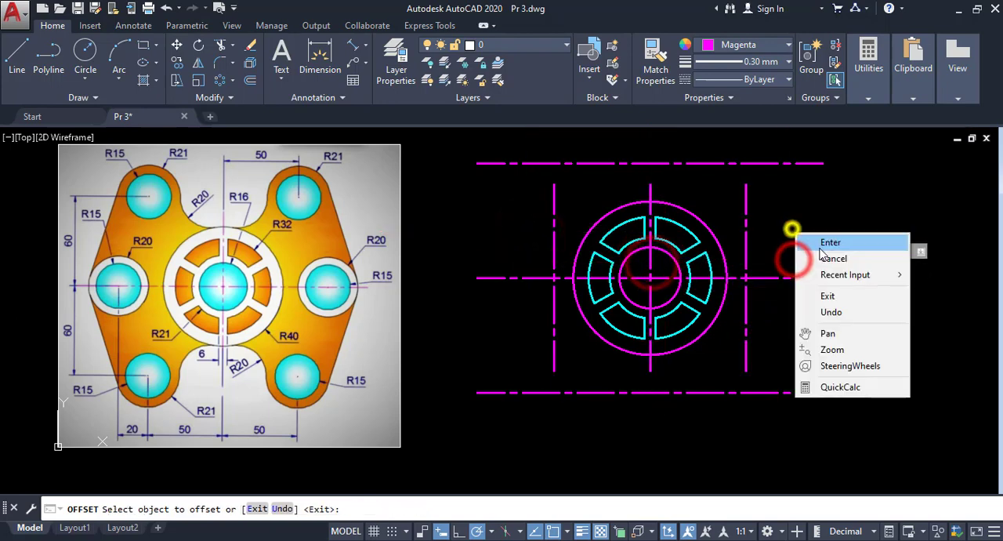
click(819, 243)
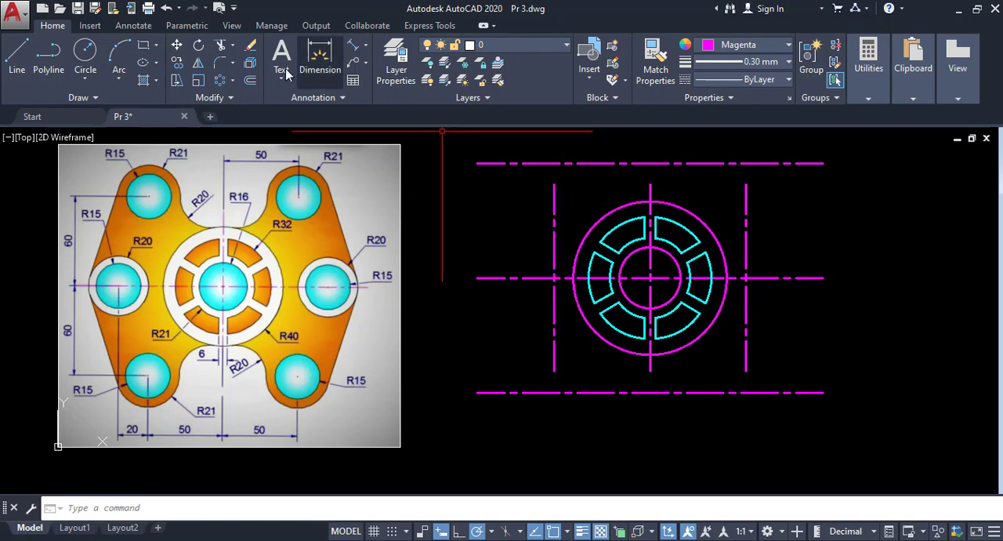
- Extend the three vertical centre lines up and down to the outer horizontal centre lines
click(234, 47)
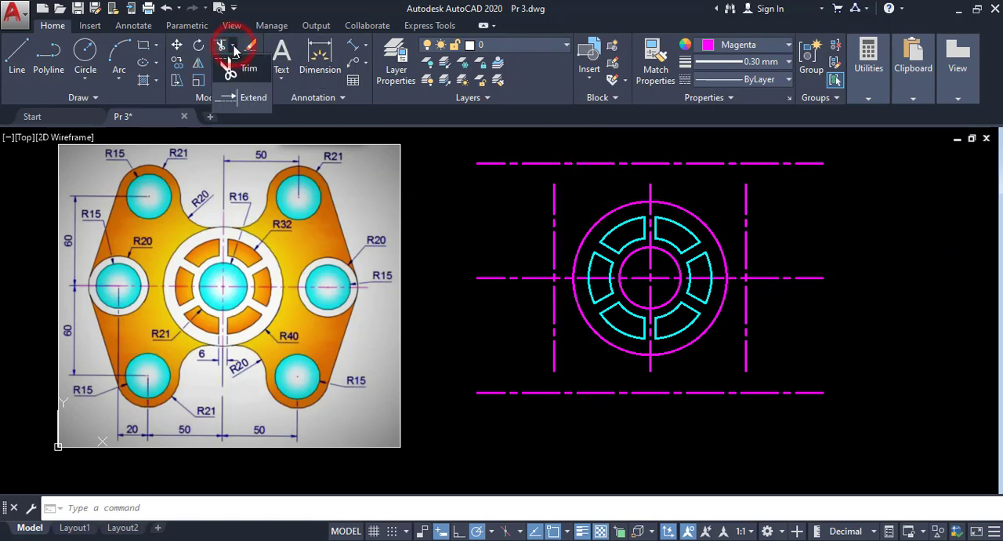
click(241, 102)
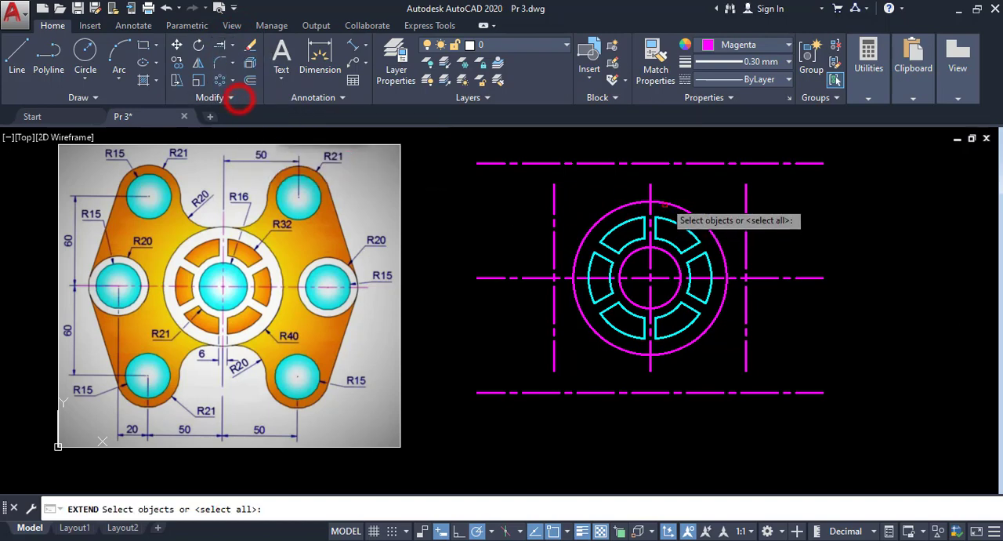
click(647, 163)
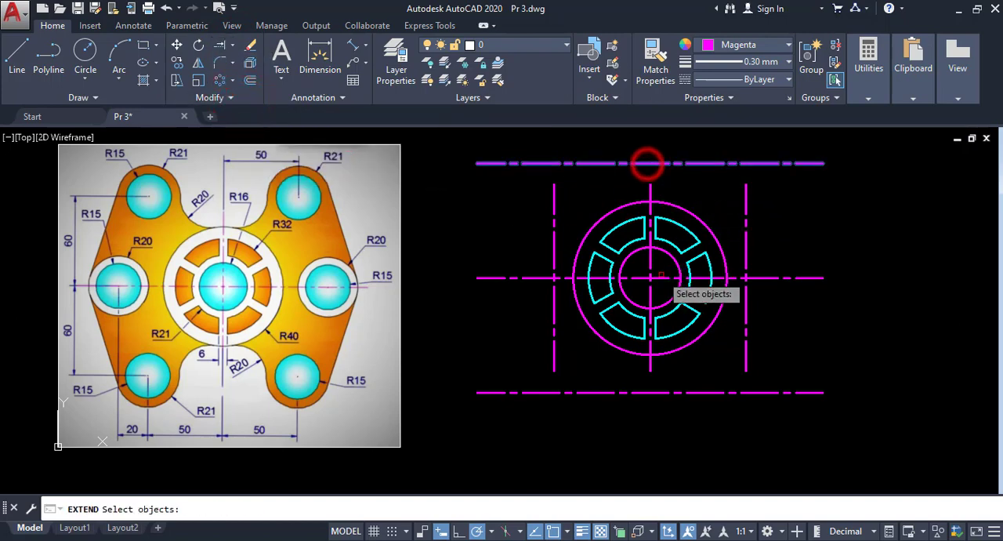
click(651, 392)
right_click(771, 343)
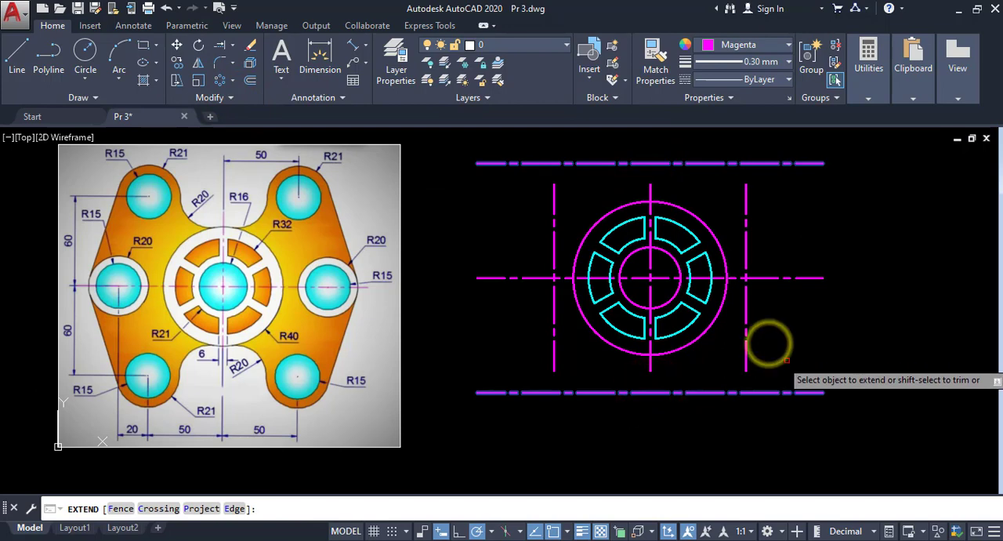
click(783, 362)
click(548, 361)
click(781, 186)
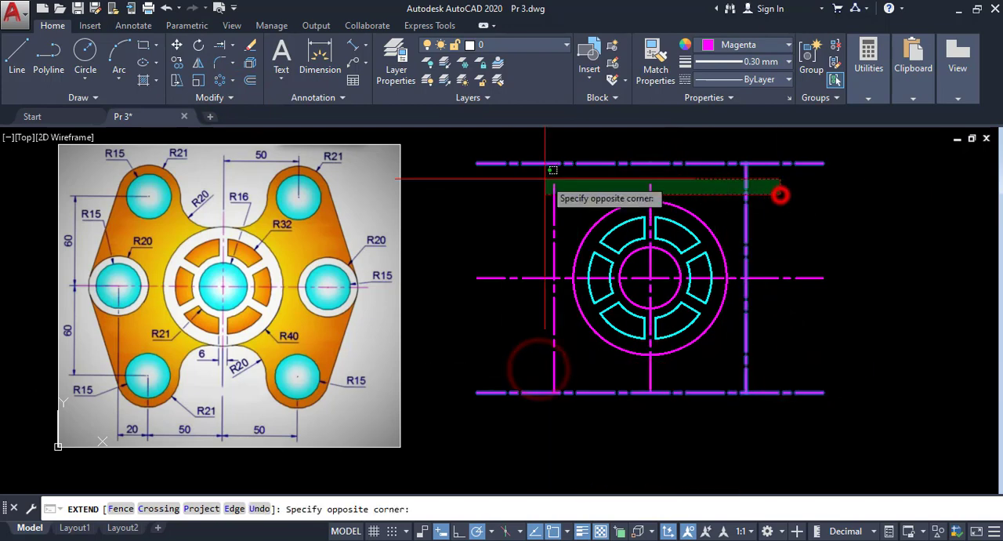
click(500, 178)
right_click(578, 155)
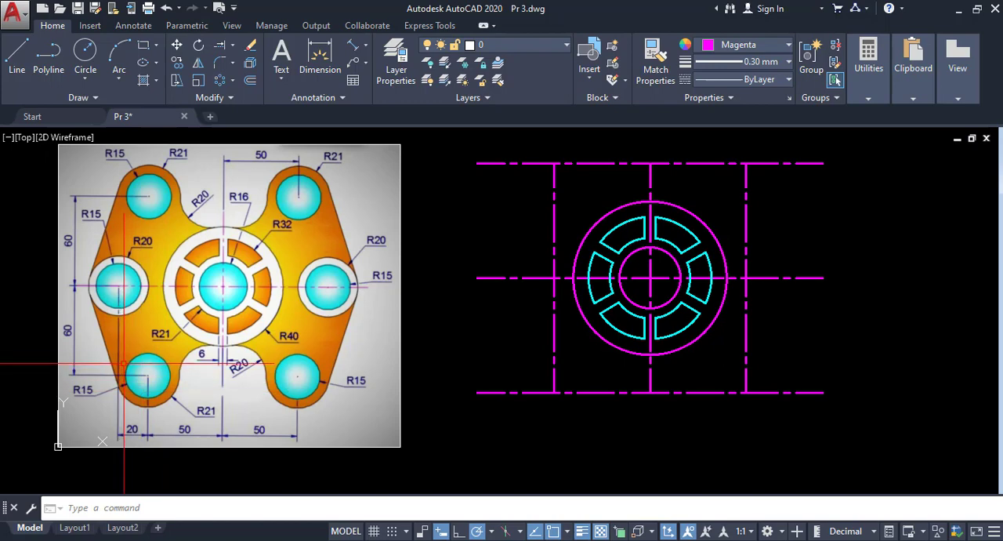
- Draw a circle of radius 15 at each of the two lower corner intersections of the centre lines
click(87, 79)
click(96, 104)
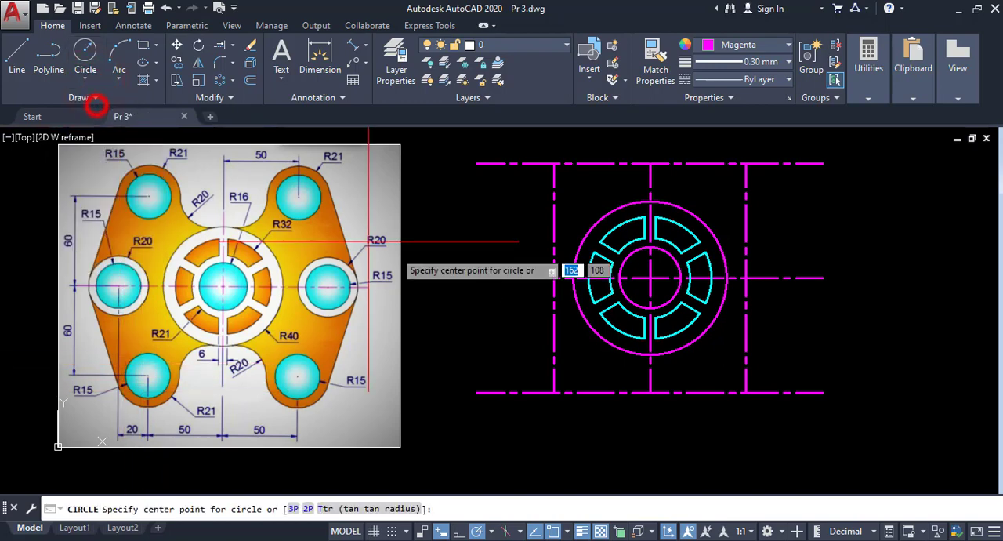
click(554, 391)
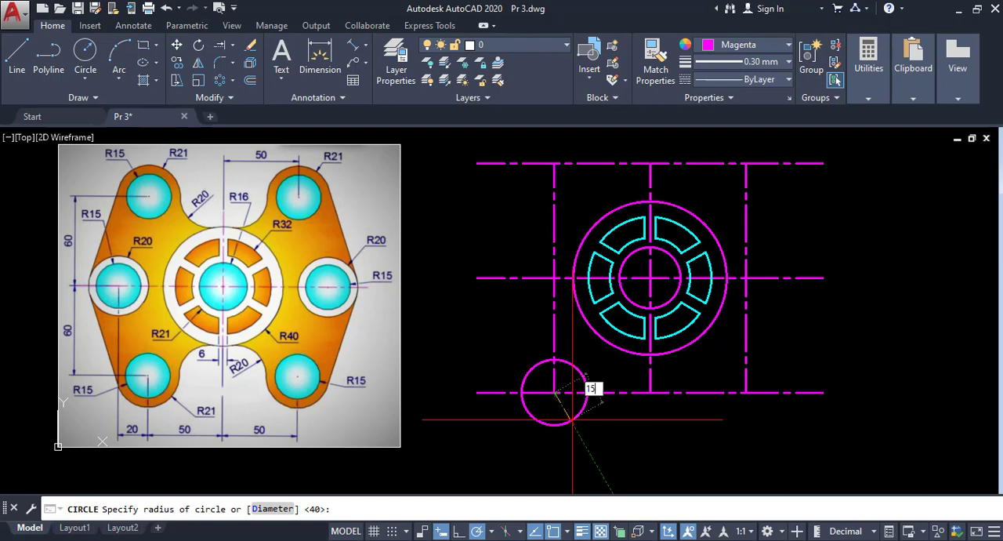
key(Return)
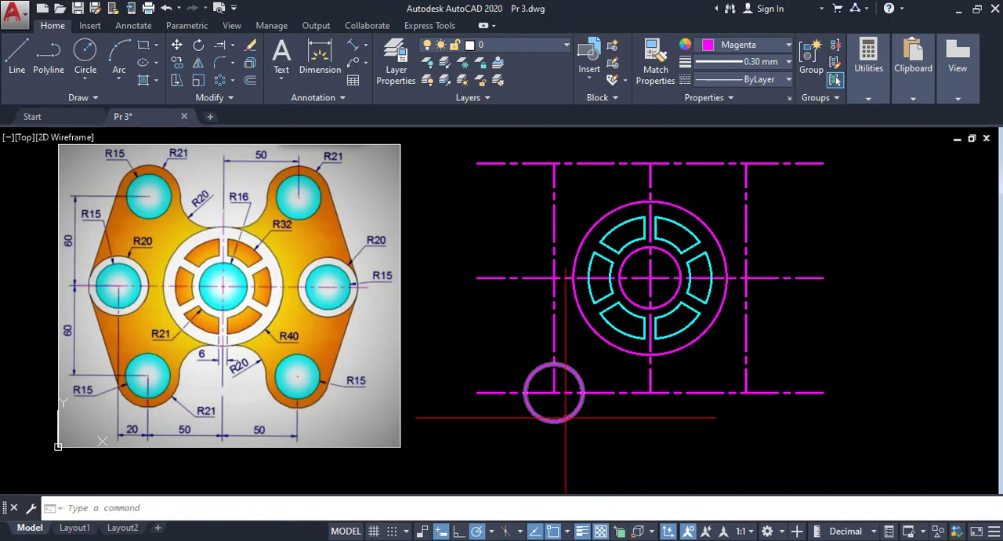
key(Return)
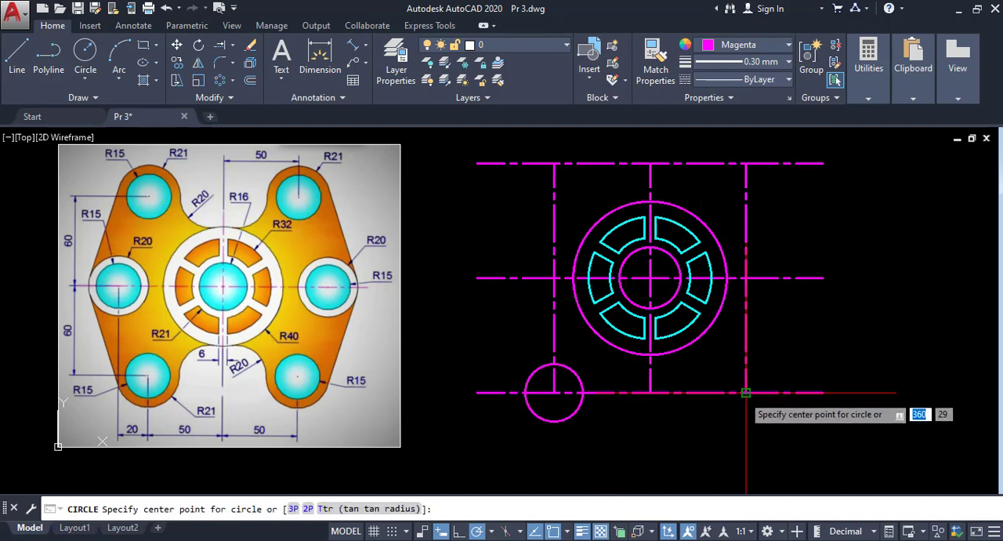
click(746, 392)
key(Return)
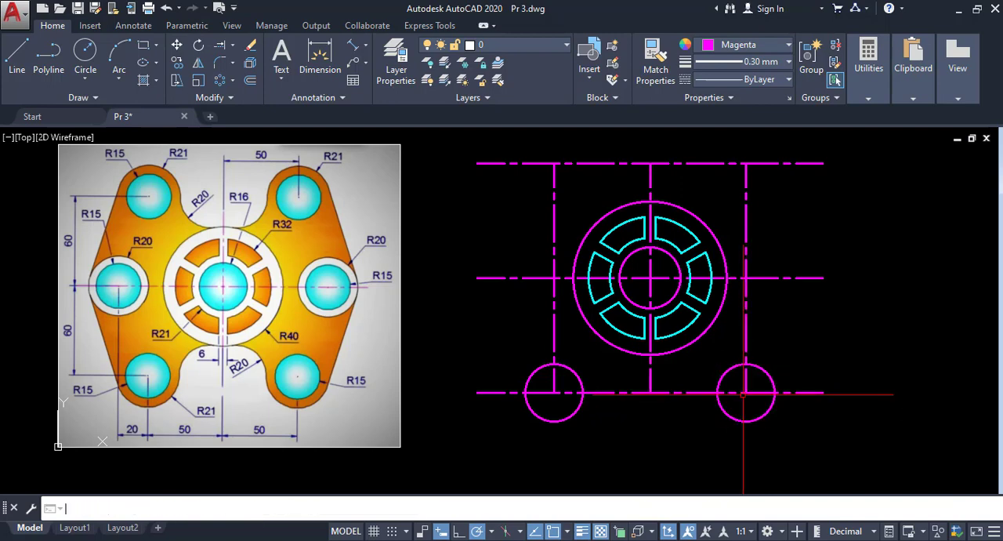
- Draw a circle of radius 15 at each of the two upper corner intersections of the centre lines
key(Return)
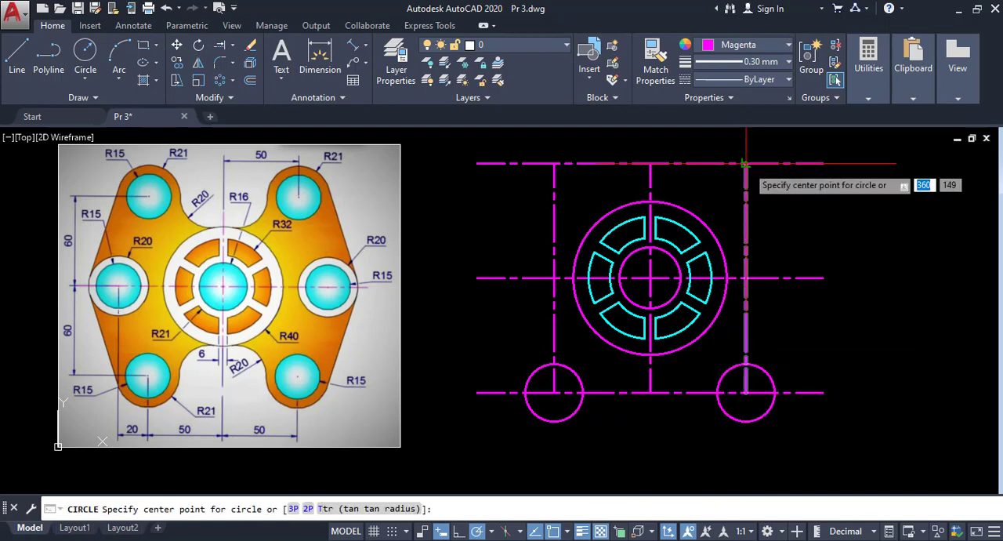
click(746, 163)
key(Return)
key(Return)
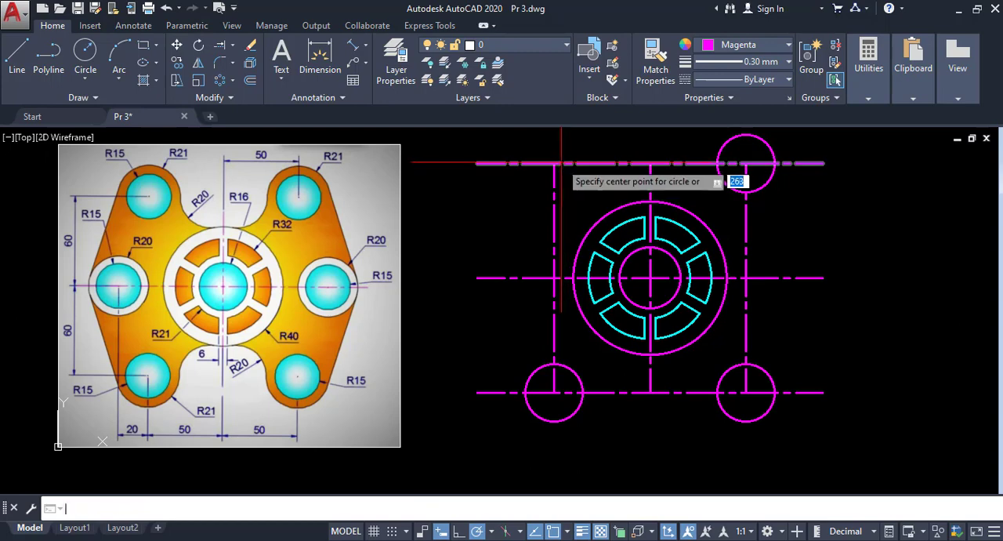
click(554, 163)
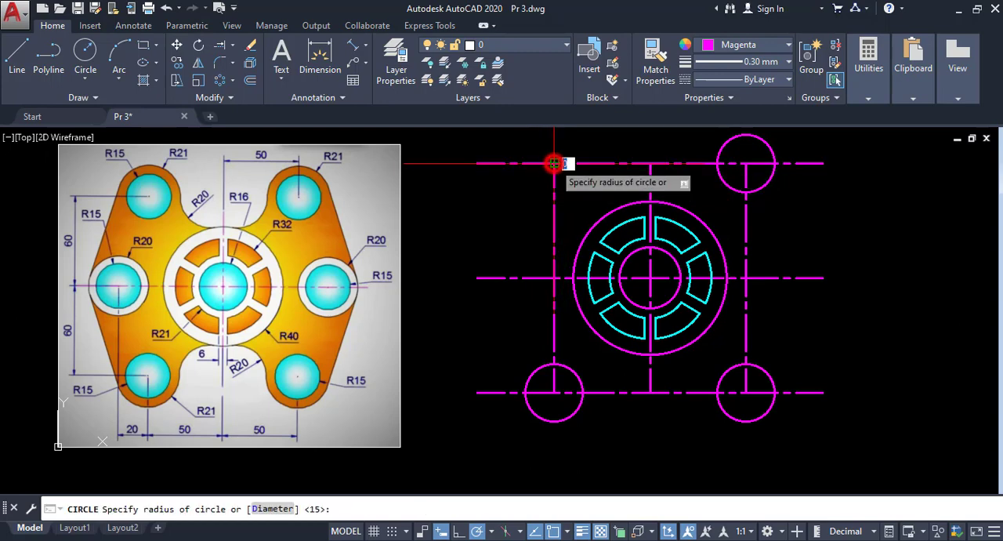
key(Return)
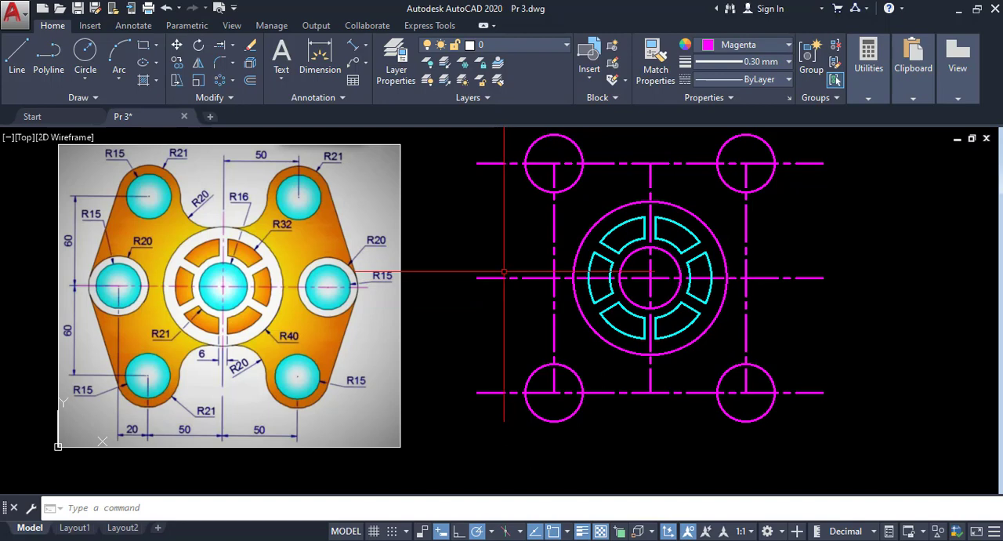
- Offset the central vertical centre line 70 to the left and 70 to the right
click(249, 81)
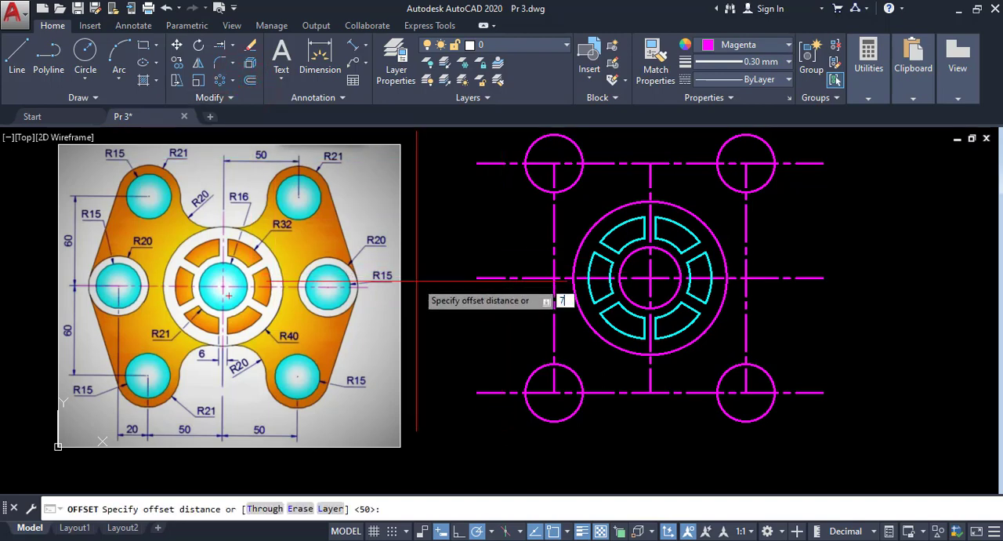
key(Return)
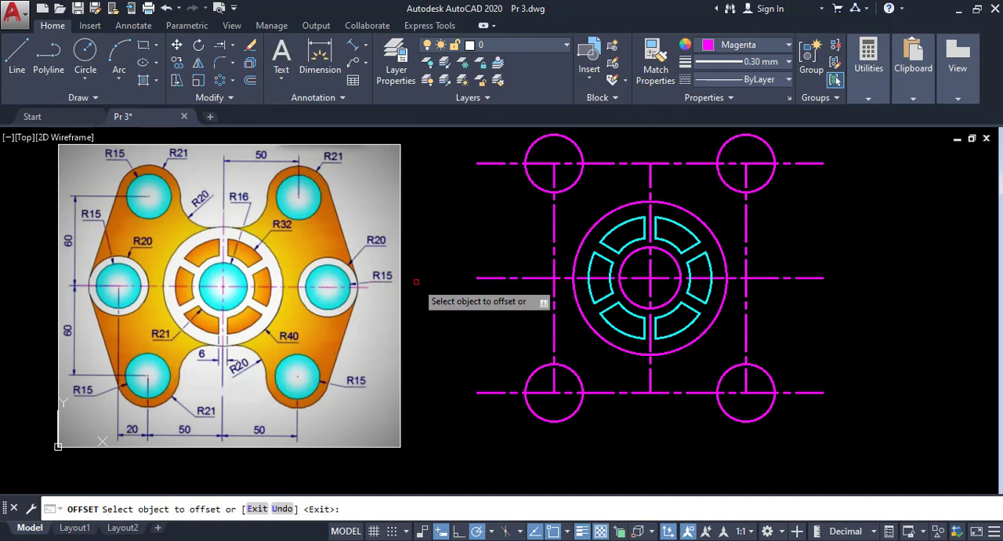
click(650, 378)
click(444, 360)
key(Escape)
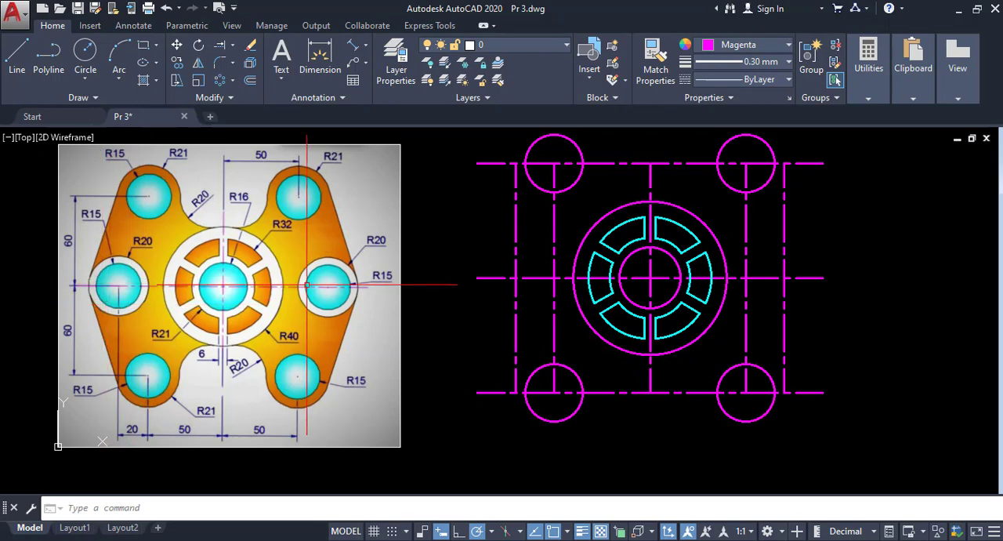
- Draw radius 15 circles where the outermost vertical centre lines cross the middle horizontal centre line, on both sides of the ring
click(83, 80)
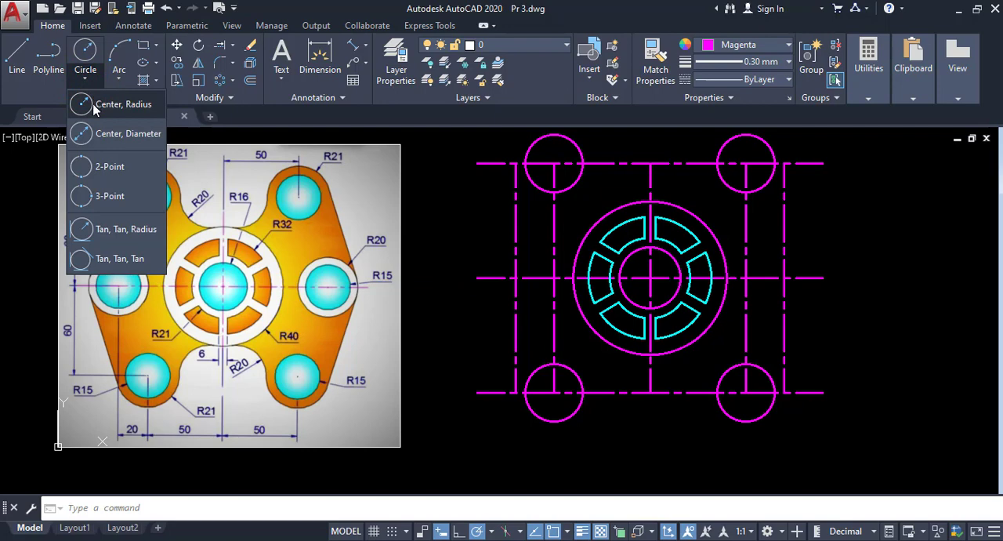
click(93, 109)
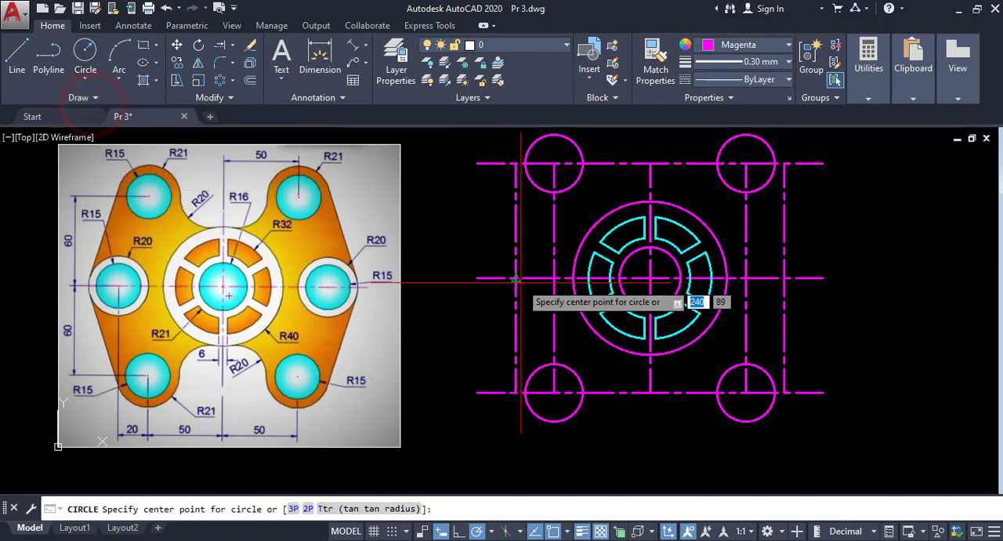
click(516, 278)
key(Return)
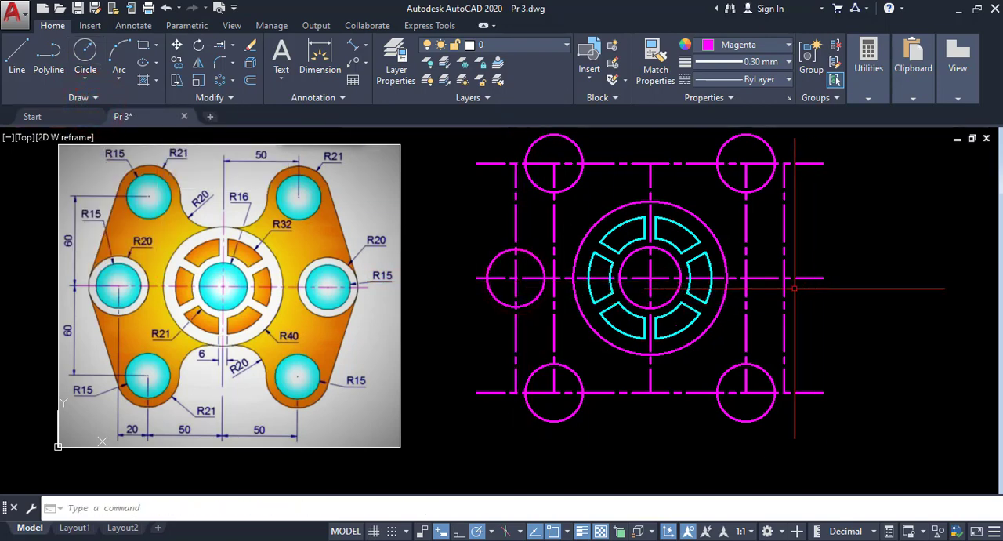
key(Return)
click(784, 278)
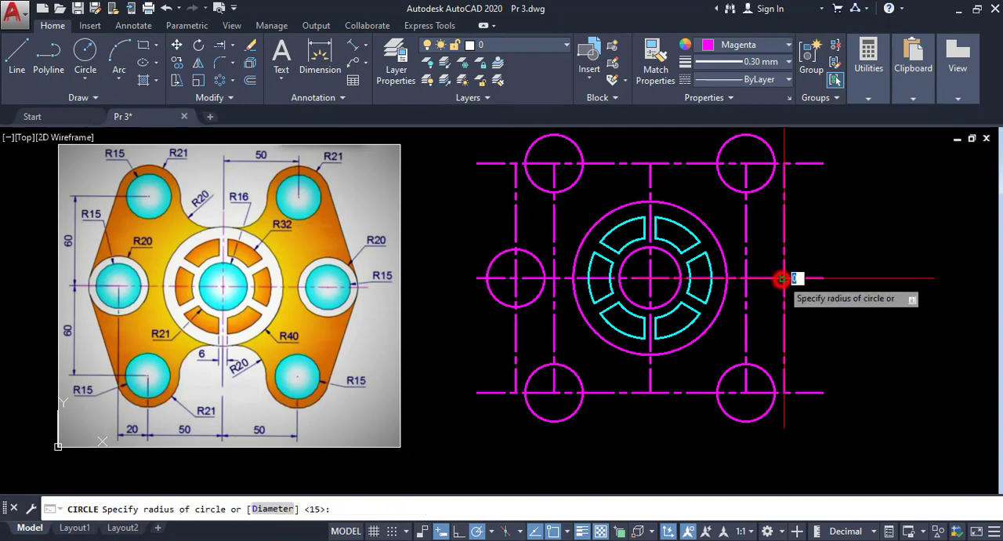
key(Return)
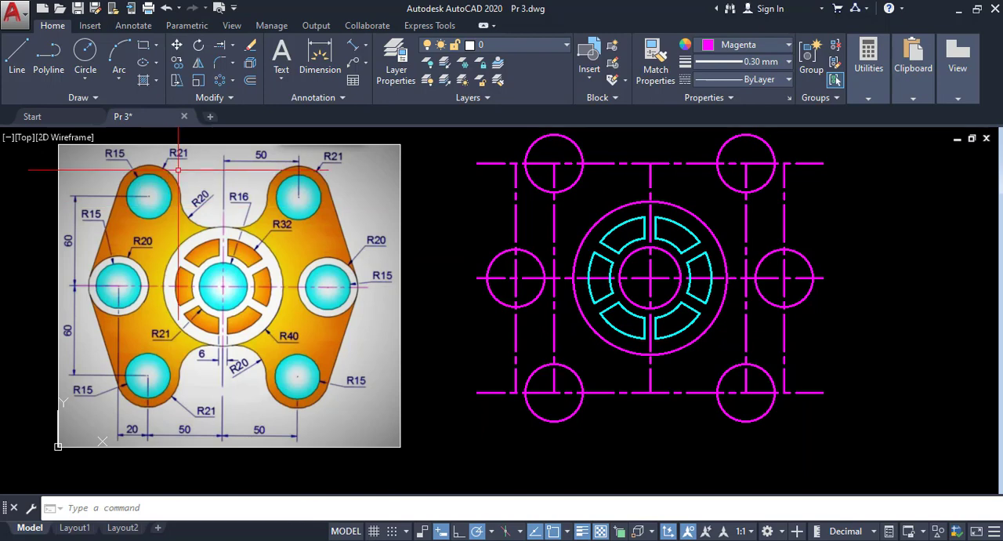
- Draw a circle of radius 21 concentric with the upper-left hole
click(90, 82)
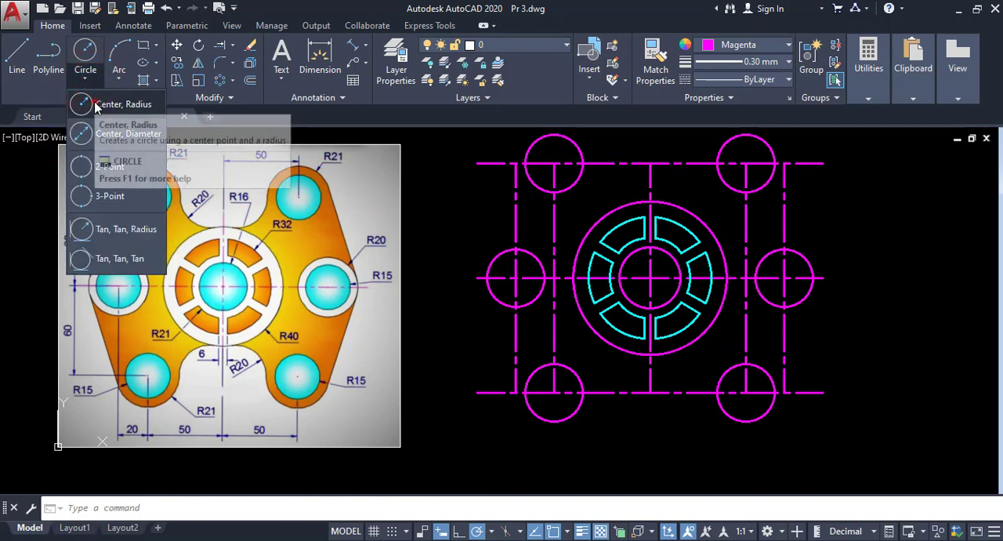
click(96, 106)
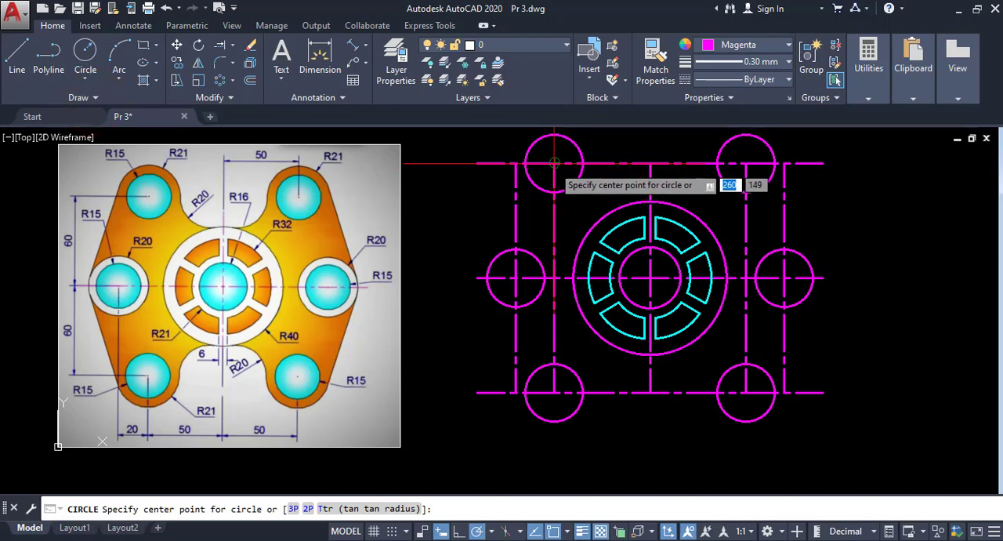
scroll(554, 163, up, 10)
click(554, 163)
scroll(554, 163, down, 4)
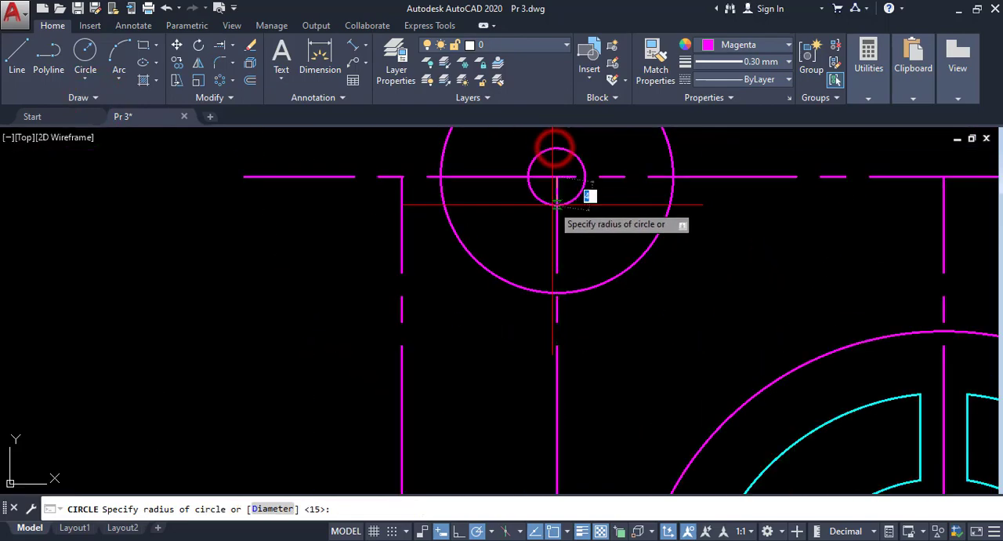
scroll(554, 206, down, 4)
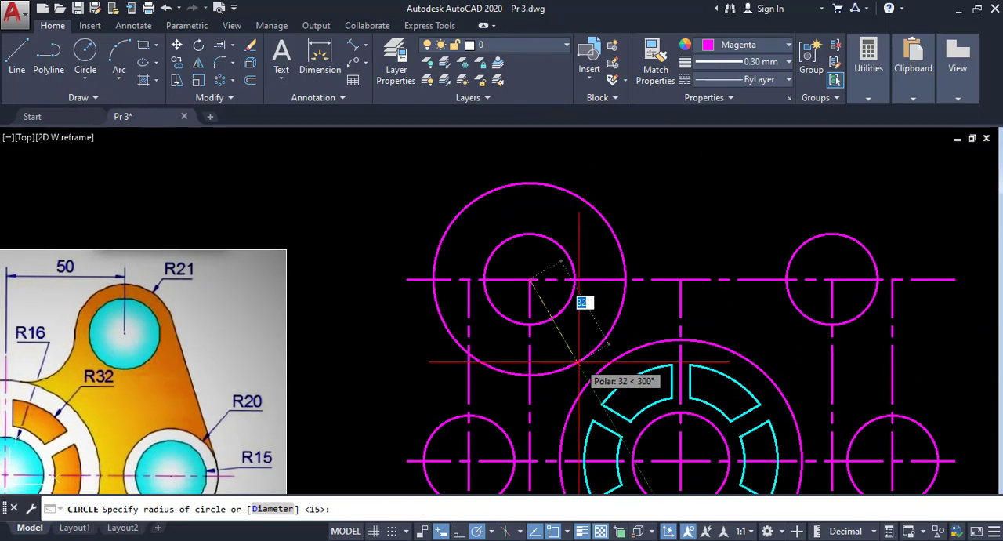
key(Return)
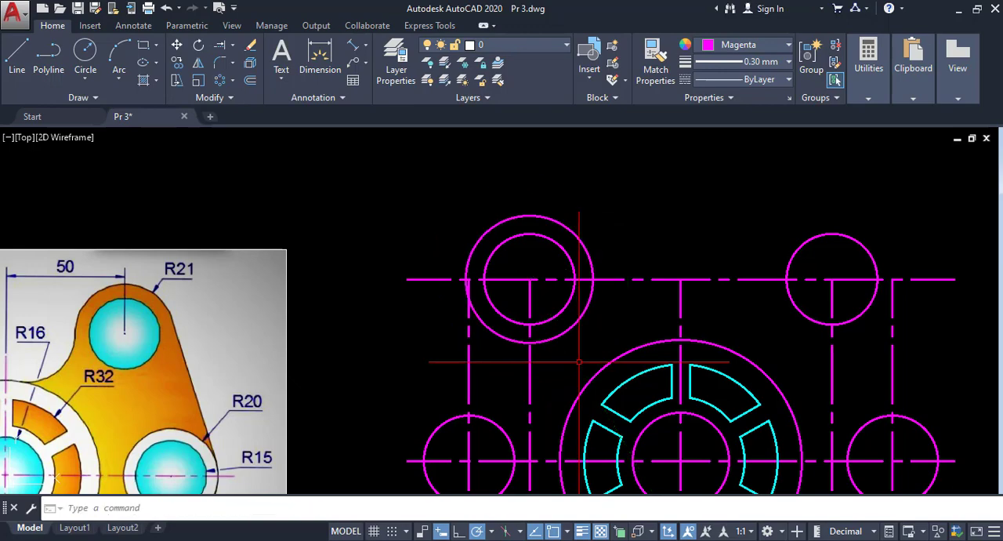
- Copy the radius 21 circle from the upper-left hole's centre to the centres of the other five outer holes
scroll(428, 336, down, 2)
scroll(494, 365, up, 4)
scroll(476, 201, down, 4)
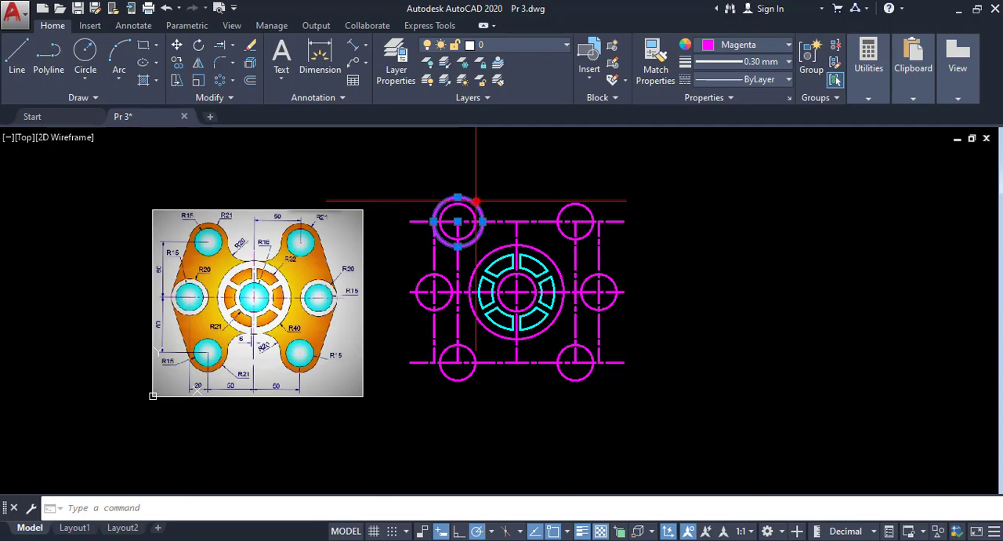
click(177, 62)
scroll(459, 222, up, 4)
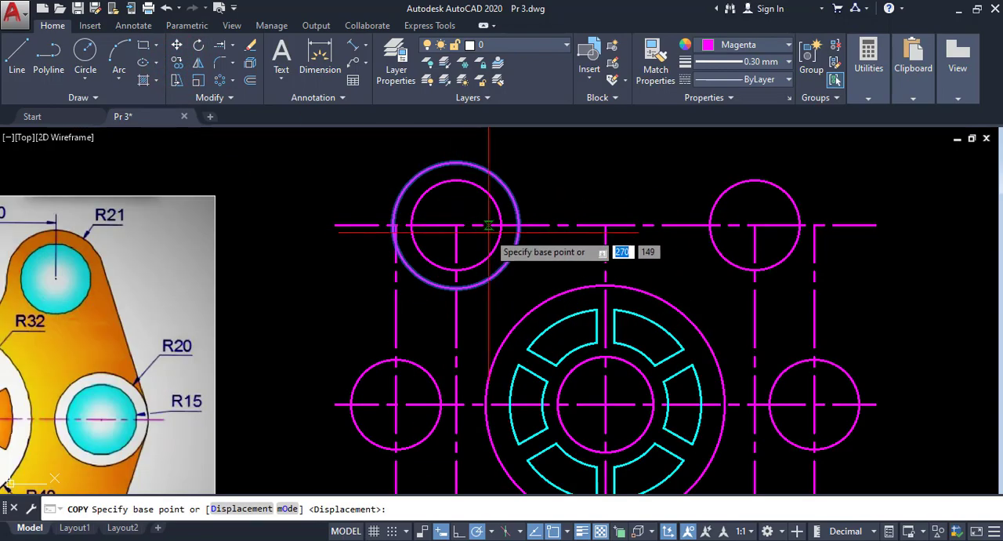
click(457, 225)
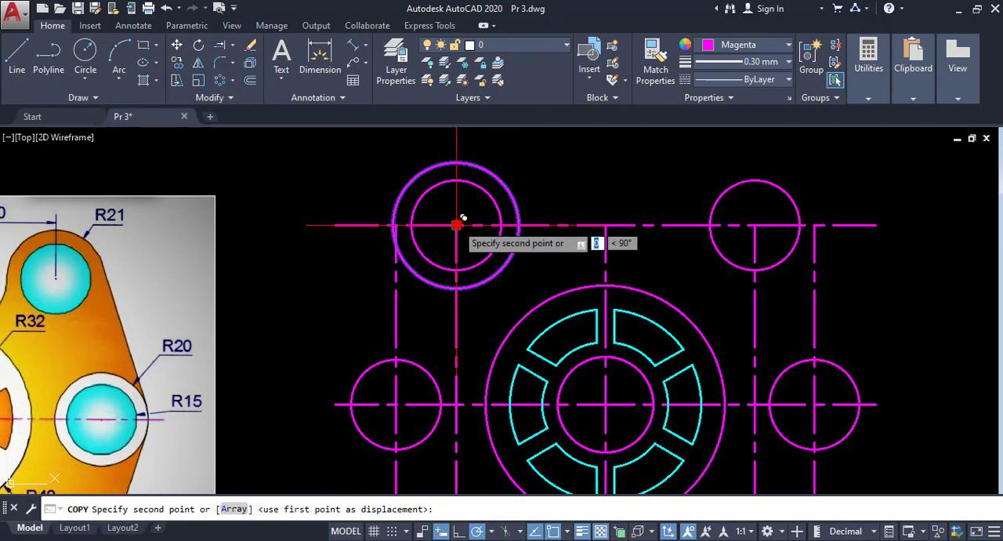
click(757, 219)
scroll(753, 224, down, 3)
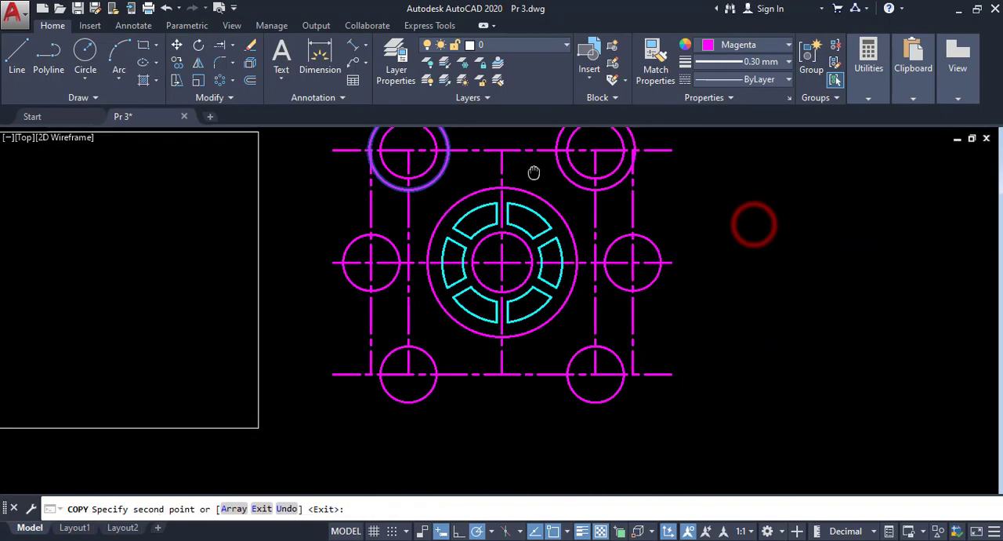
click(633, 263)
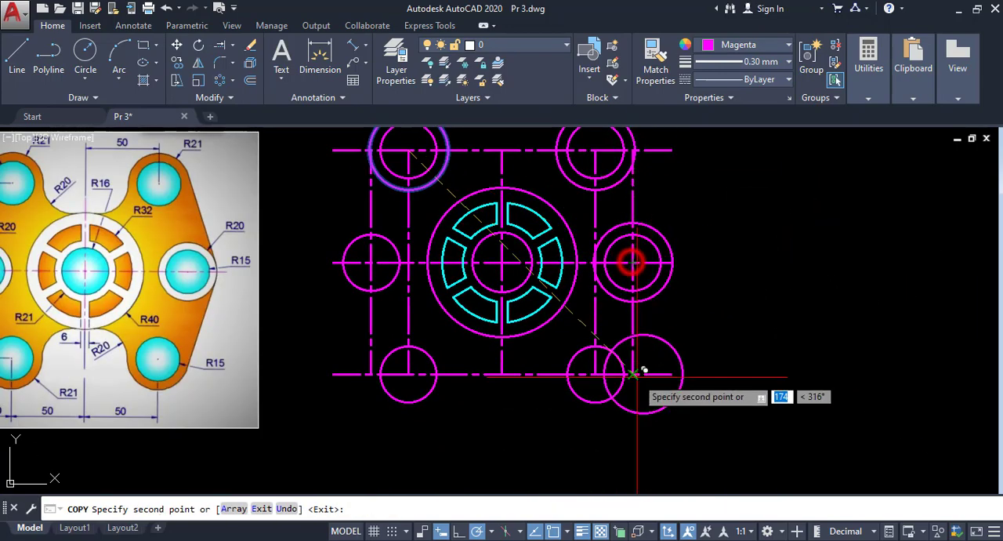
click(595, 374)
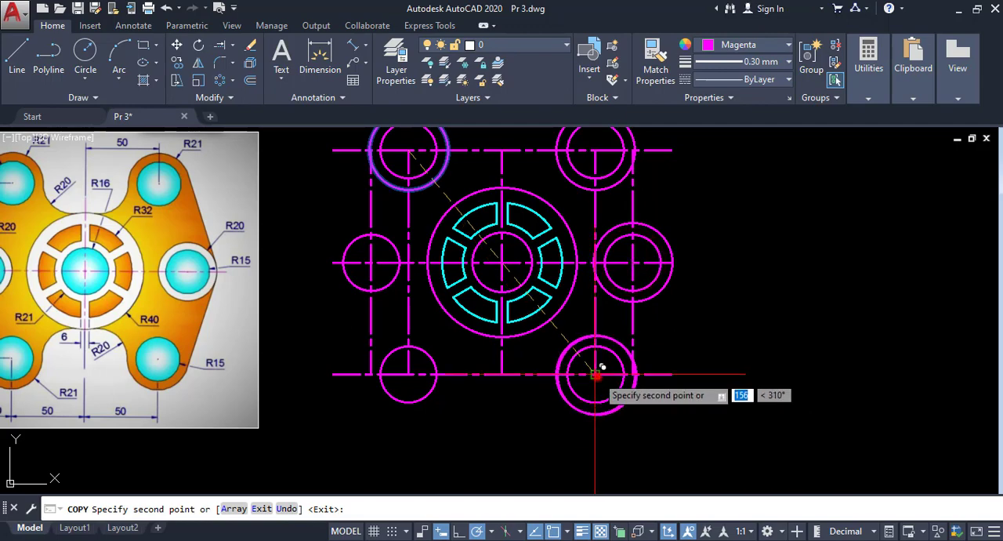
click(408, 375)
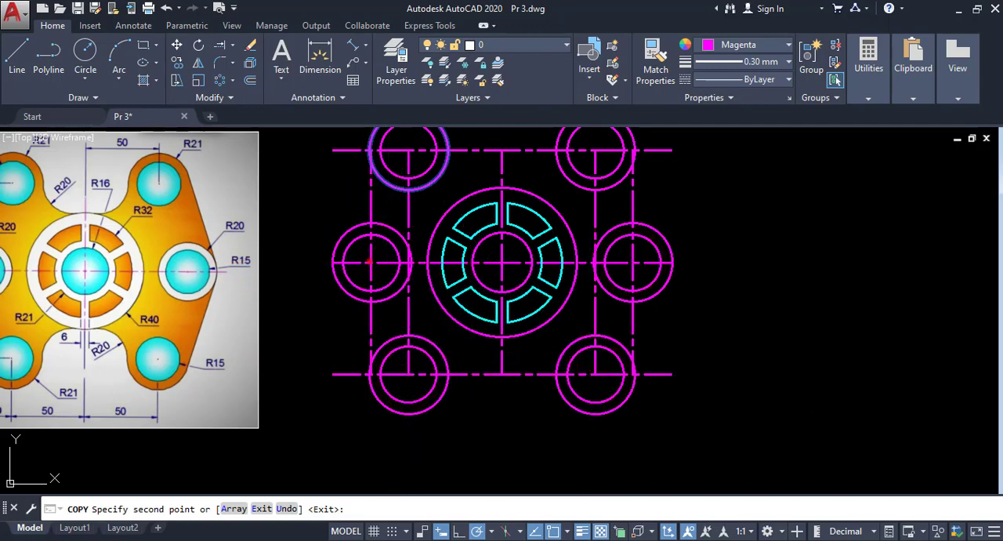
click(371, 263)
key(Escape)
- Erase the four offset vertical centre lines and the upper and lower horizontal centre lines, keeping the two central axes
scroll(392, 269, down, 4)
middle_drag(406, 278, 425, 289)
scroll(358, 272, up, 2)
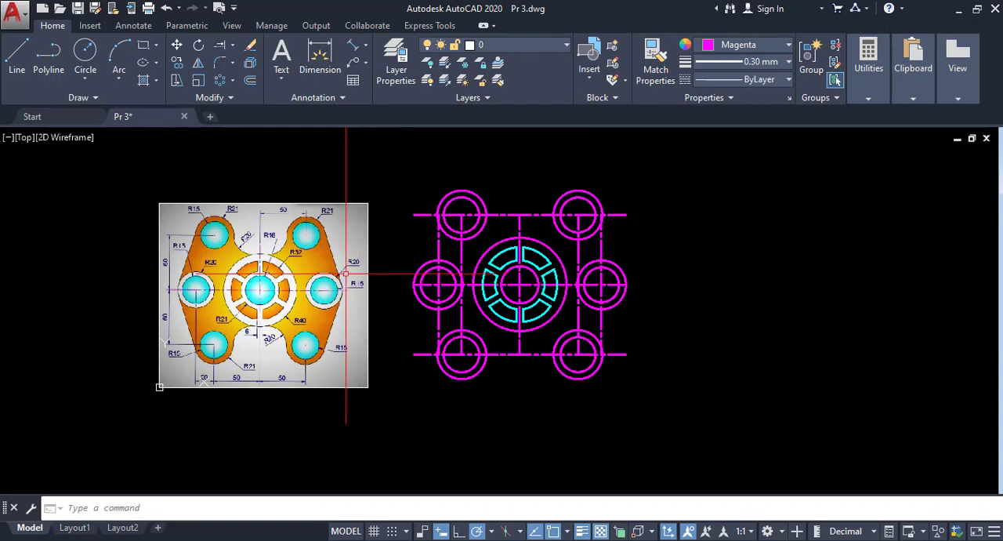
scroll(320, 257, up, 2)
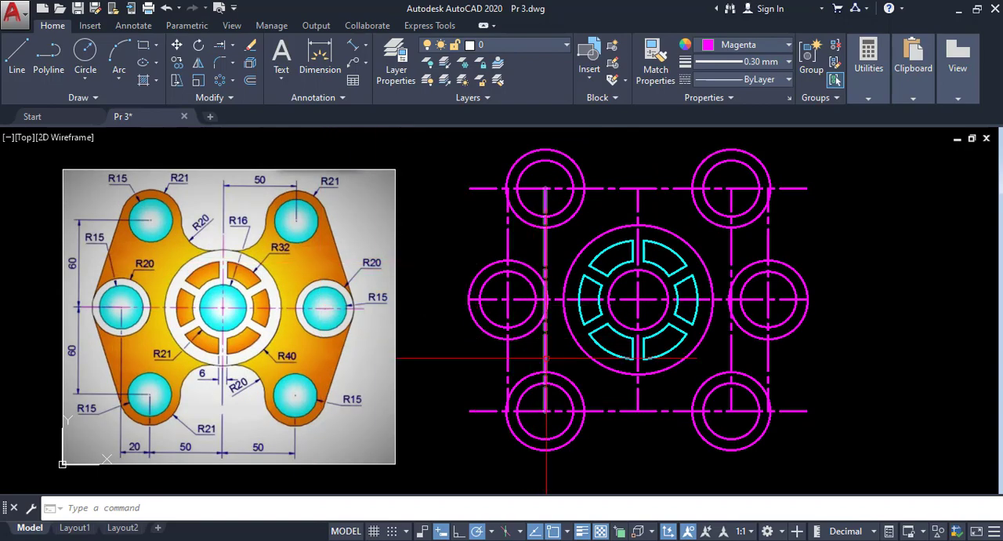
click(556, 347)
click(478, 354)
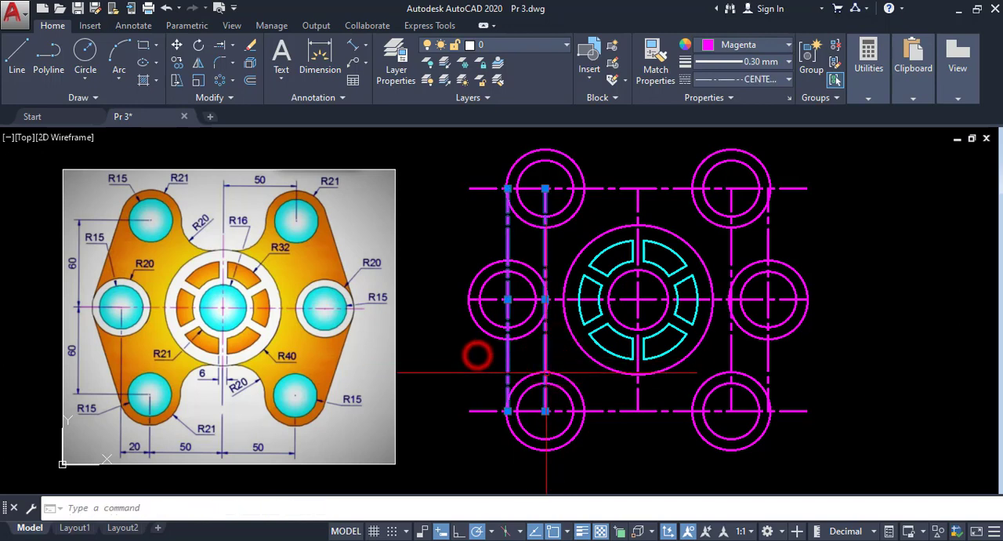
click(806, 365)
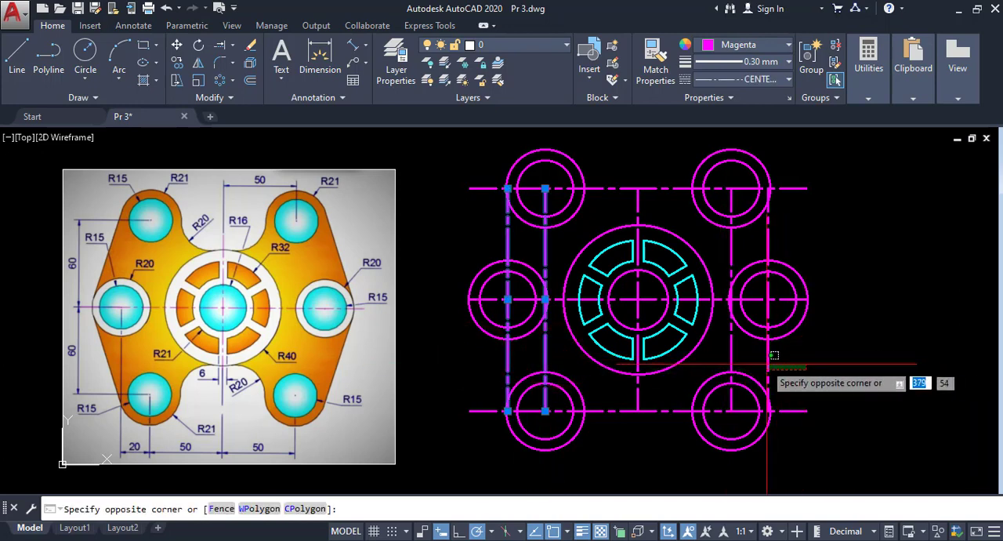
click(728, 357)
click(683, 410)
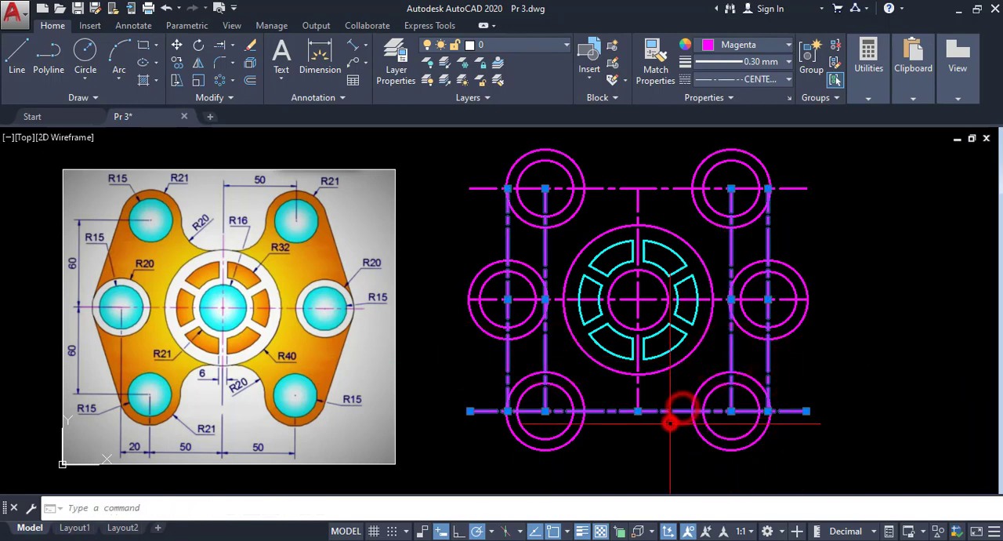
click(653, 187)
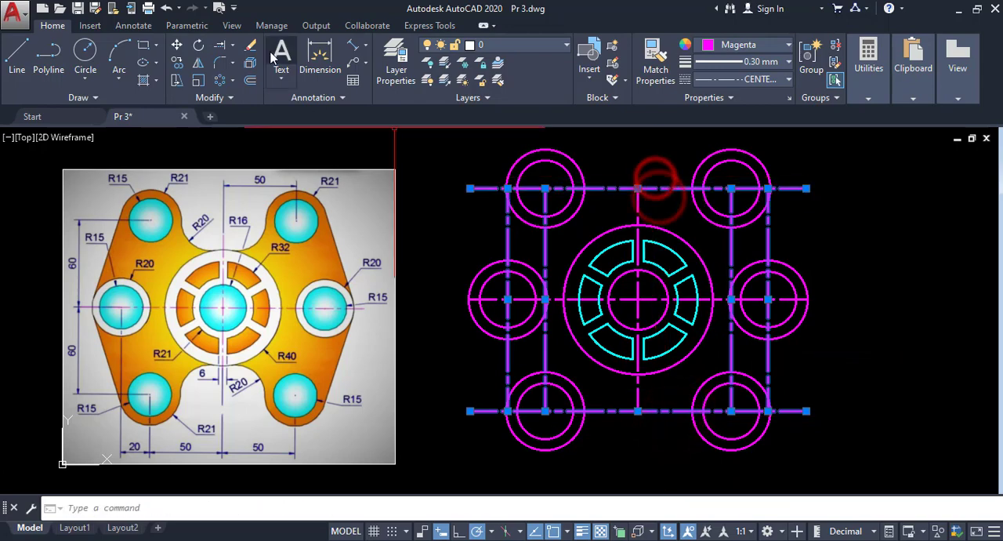
click(250, 45)
- Fillet the upper-left boss circle to the central ring's outer circle with radius 20 and the Trim option
scroll(506, 299, down, 2)
scroll(464, 311, up, 2)
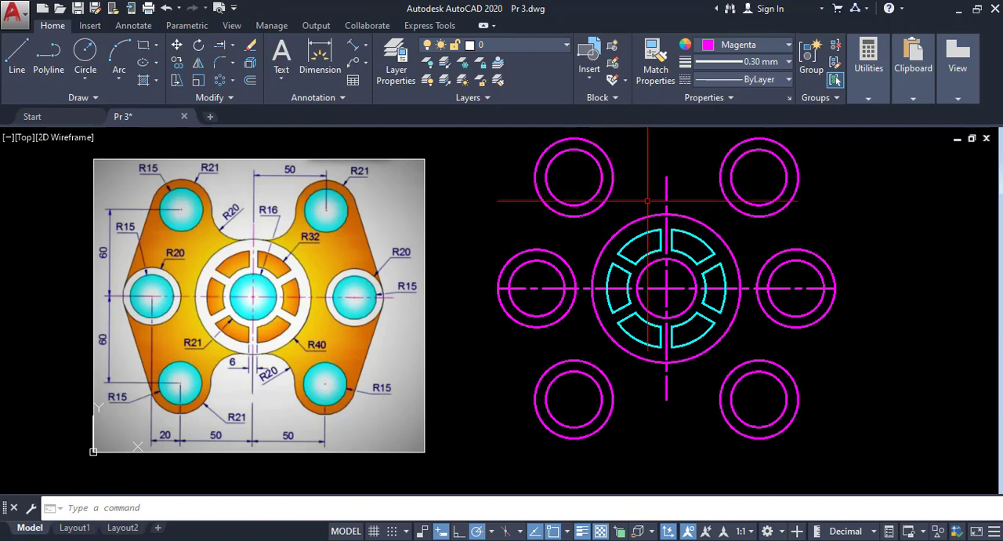
click(233, 64)
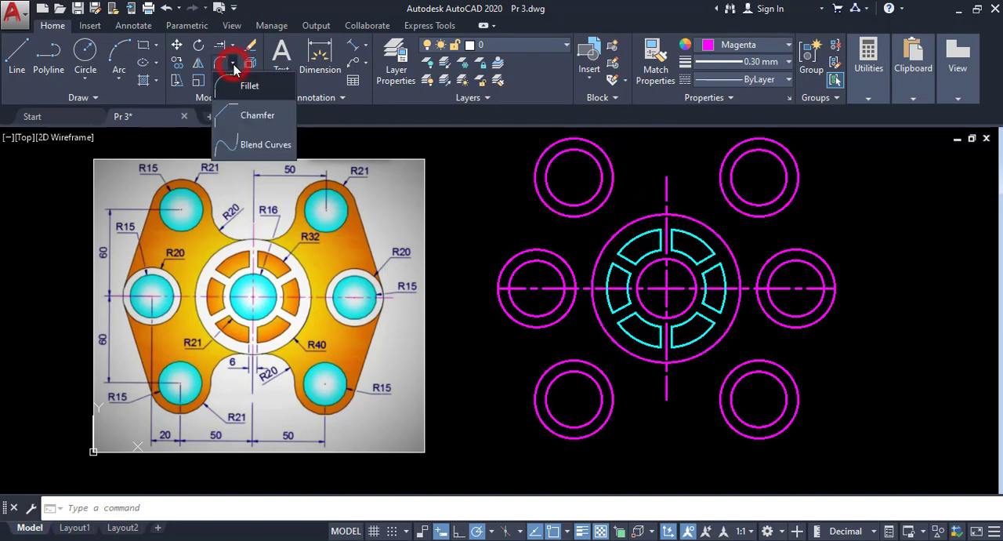
click(245, 86)
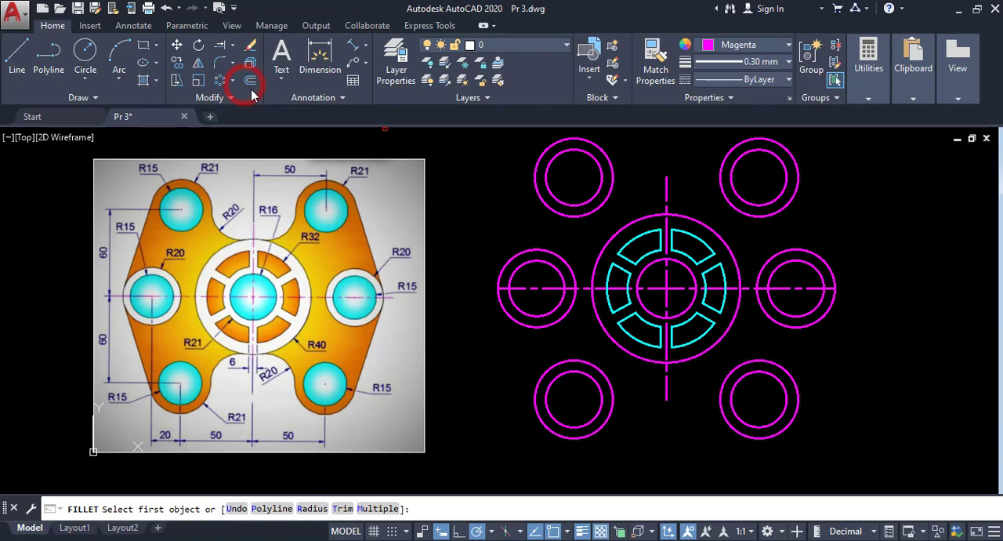
click(311, 509)
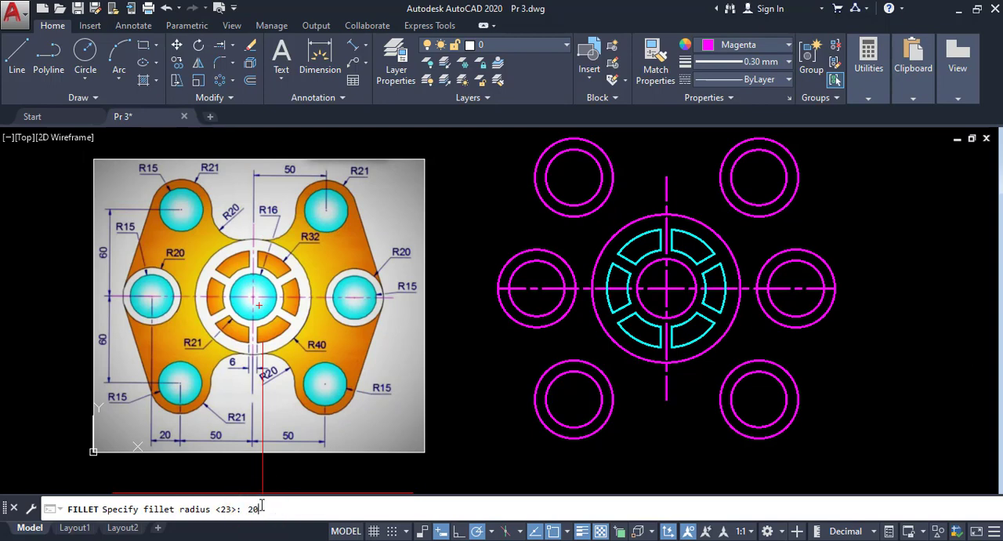
text(20)
key(Return)
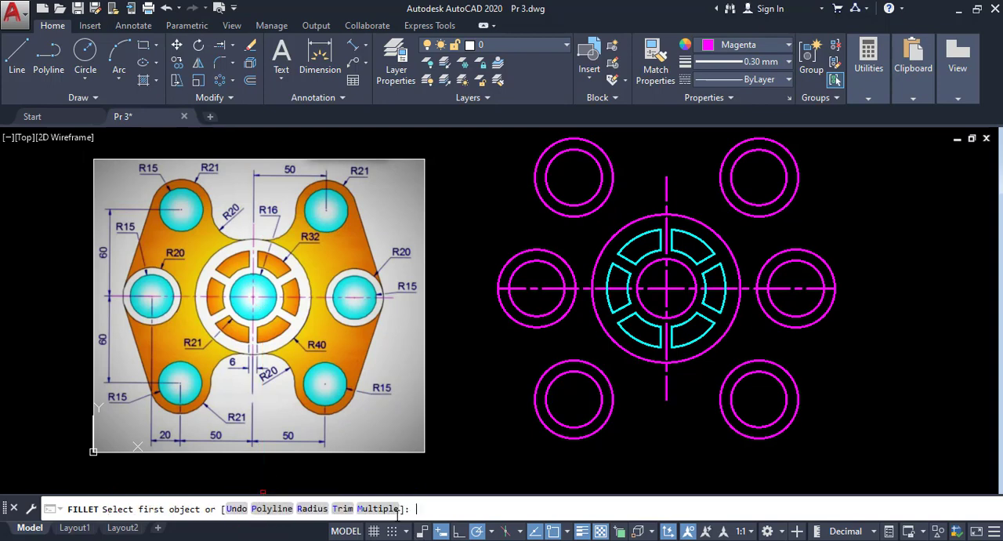
click(340, 507)
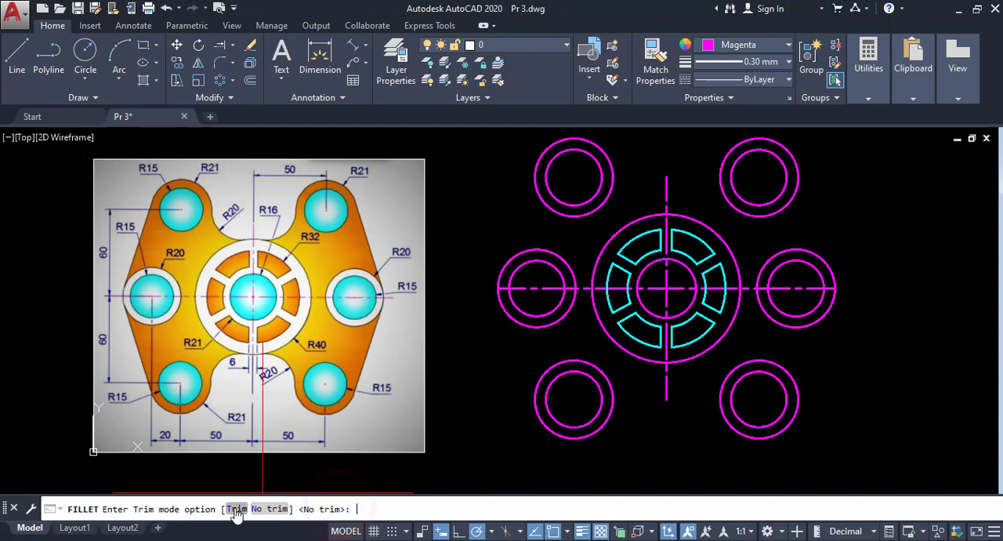
click(236, 509)
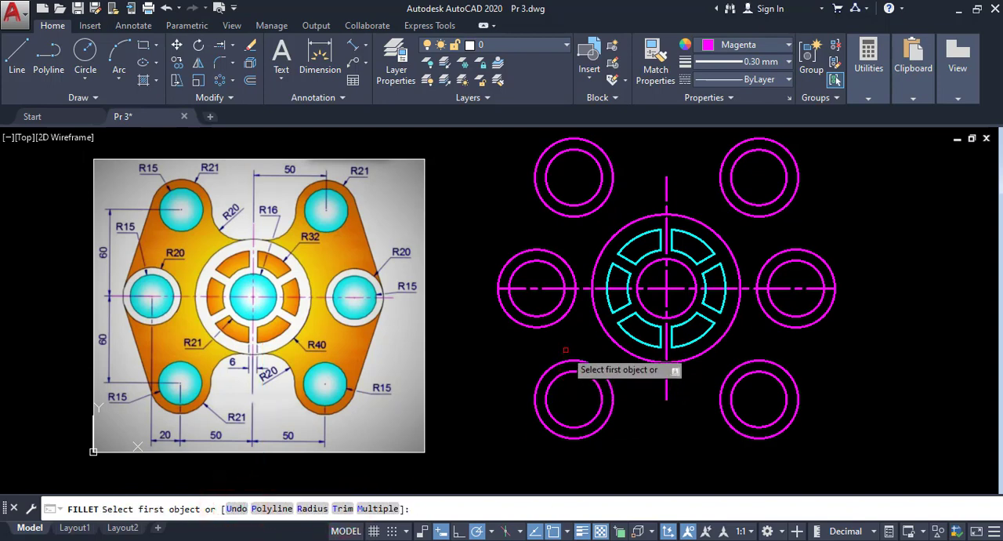
click(609, 153)
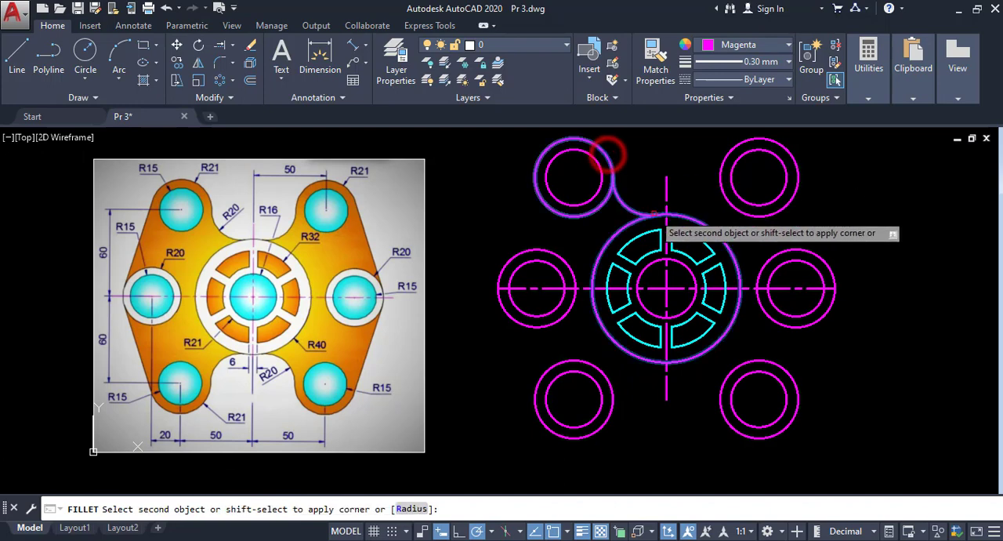
click(657, 213)
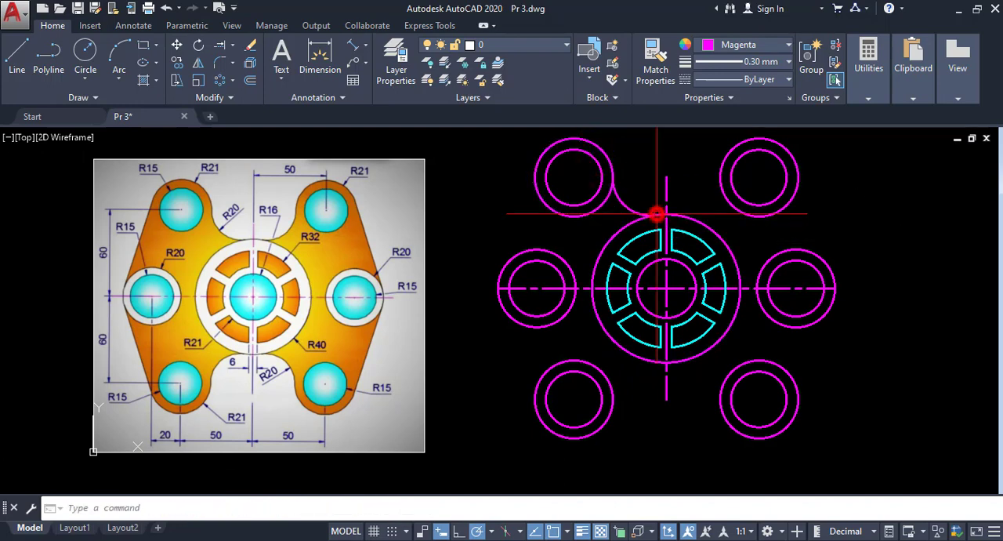
- Fillet the upper-right, lower-left and lower-right boss circles to the central ring's outer circle with the same radius
right_click(675, 151)
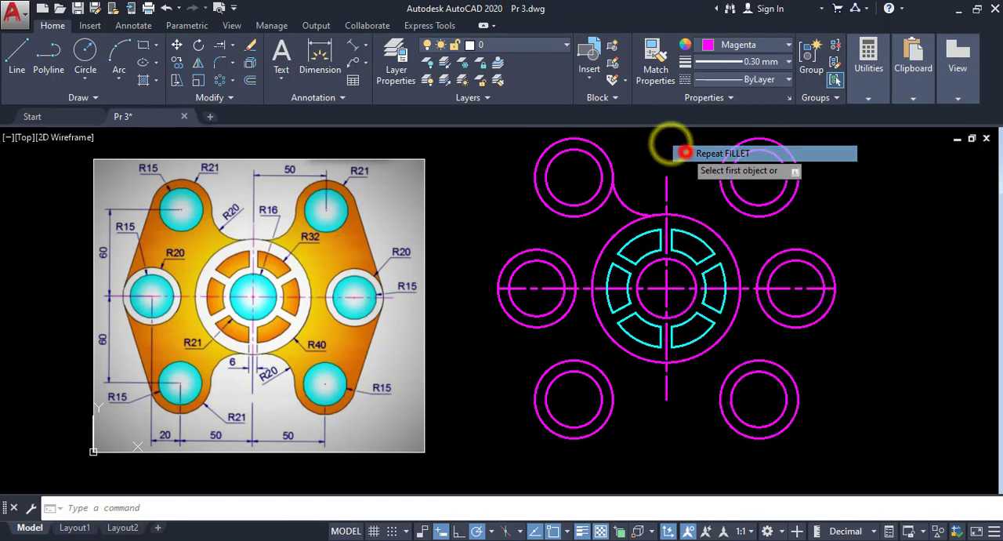
click(694, 149)
click(679, 213)
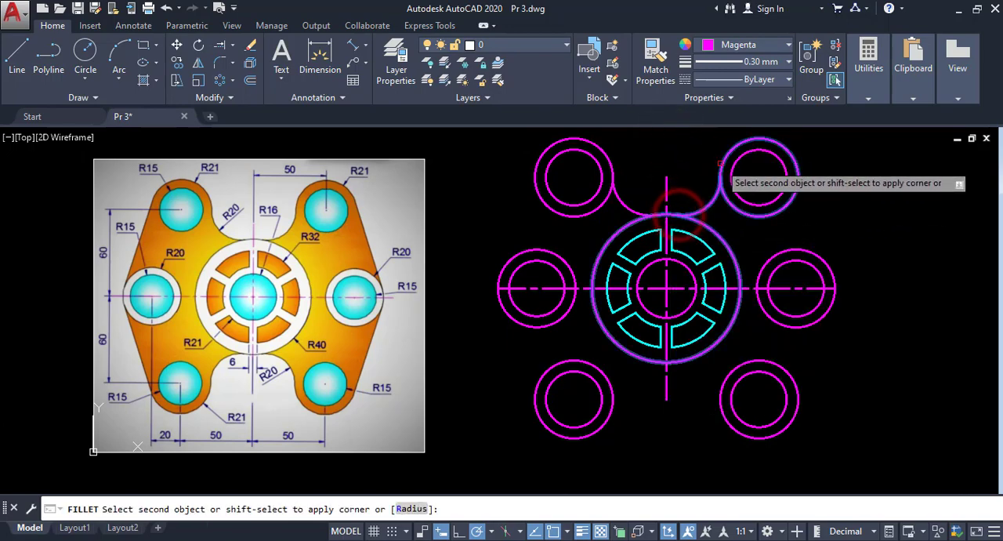
click(717, 161)
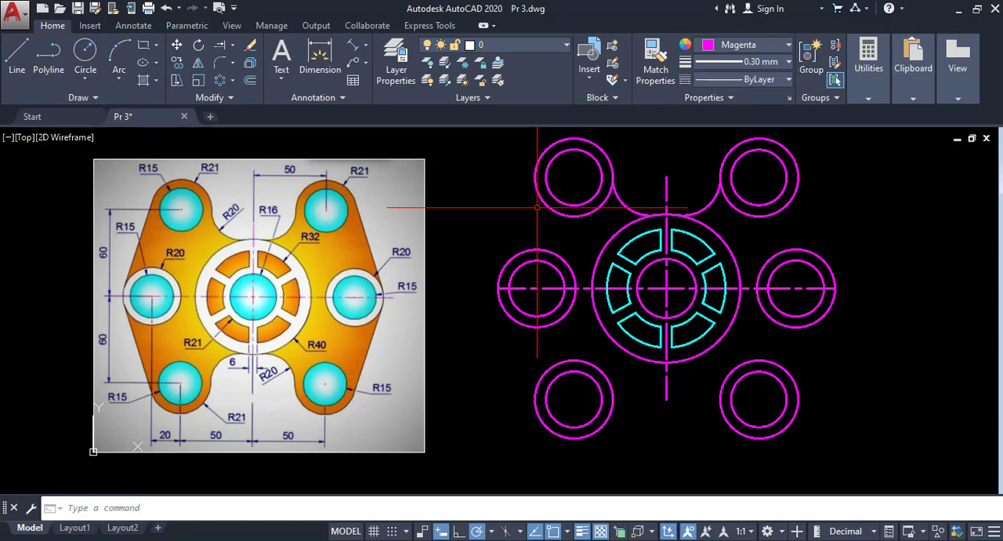
key(Return)
click(613, 406)
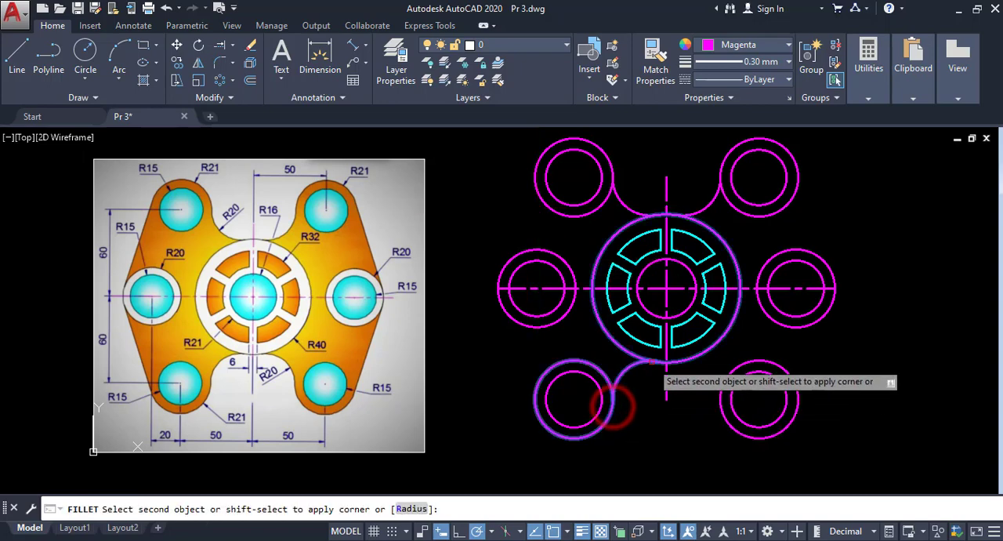
click(650, 362)
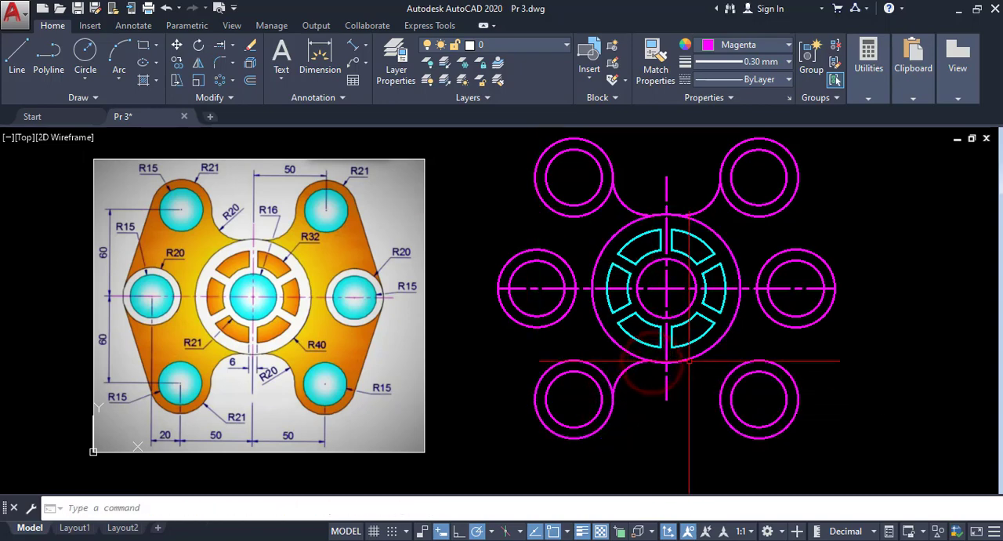
key(Return)
click(681, 362)
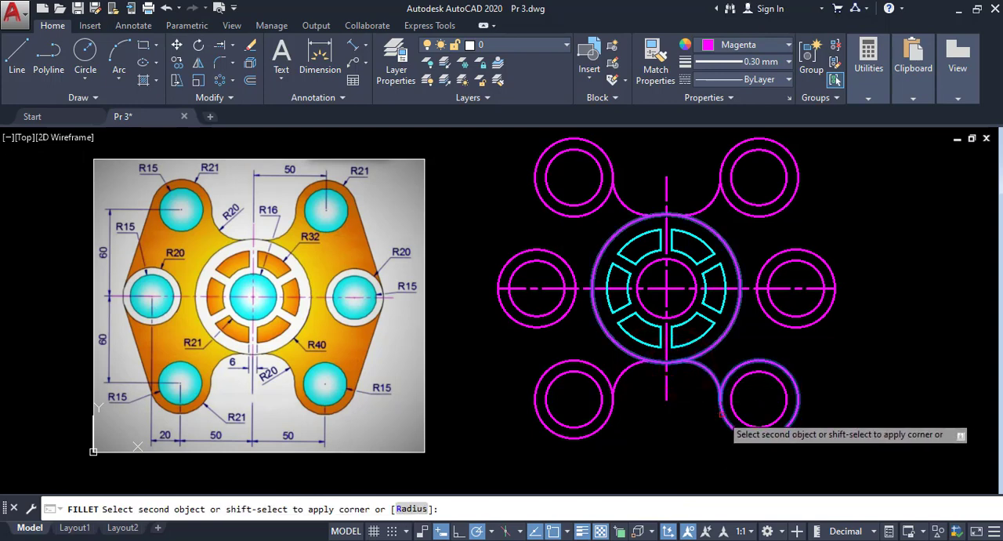
click(719, 411)
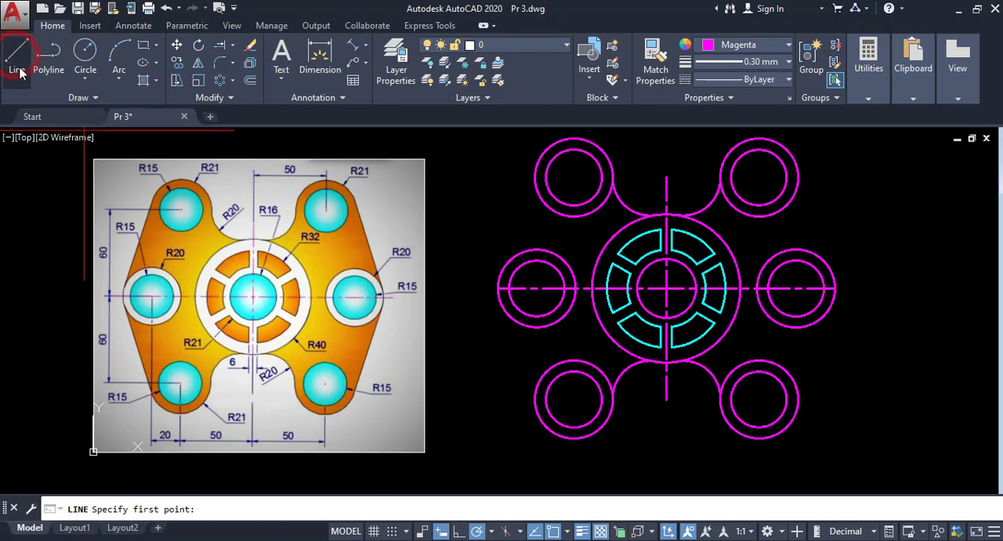
- Draw a line from the outer side of the upper-left boss circle tangent to the middle-left boss circle
click(536, 160)
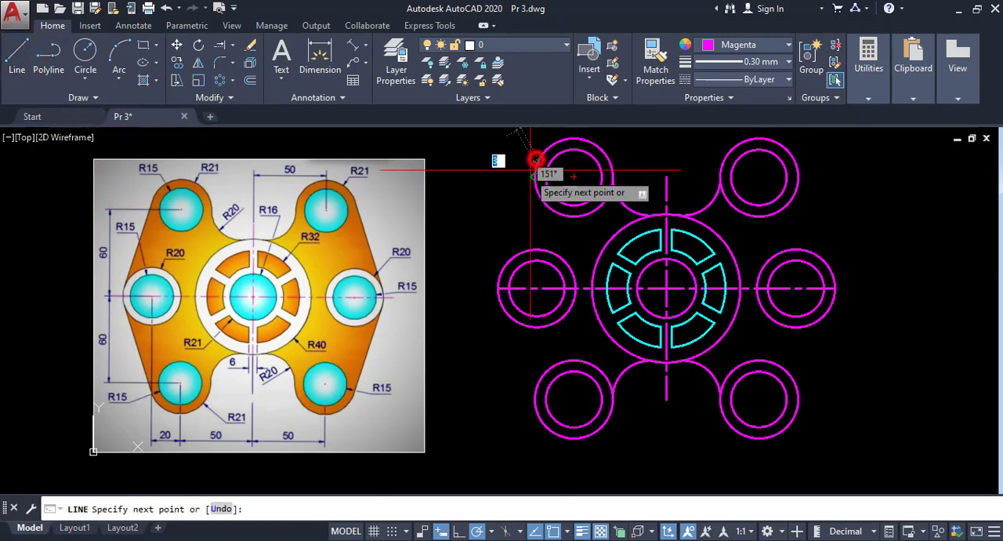
shift+right_click(478, 251)
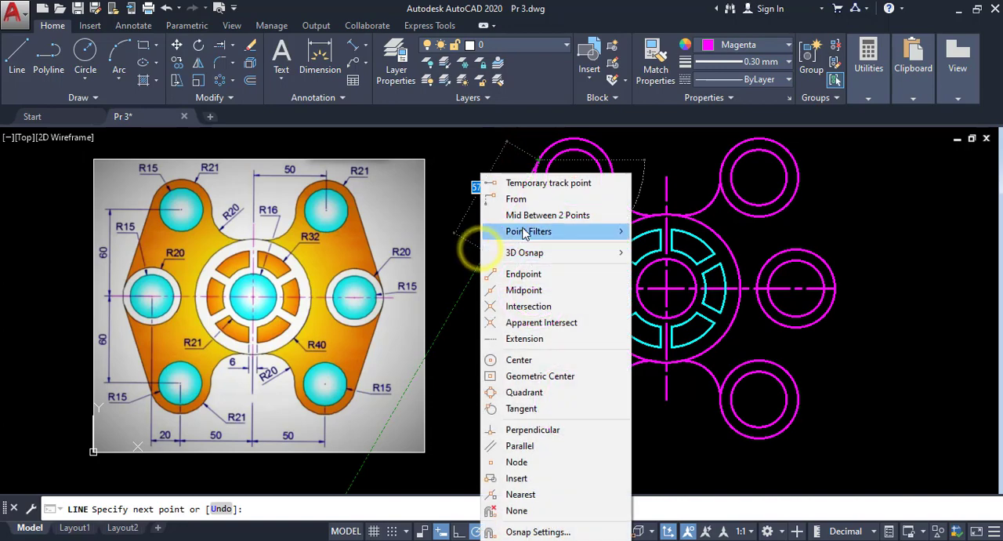
click(520, 408)
scroll(518, 411, up, 6)
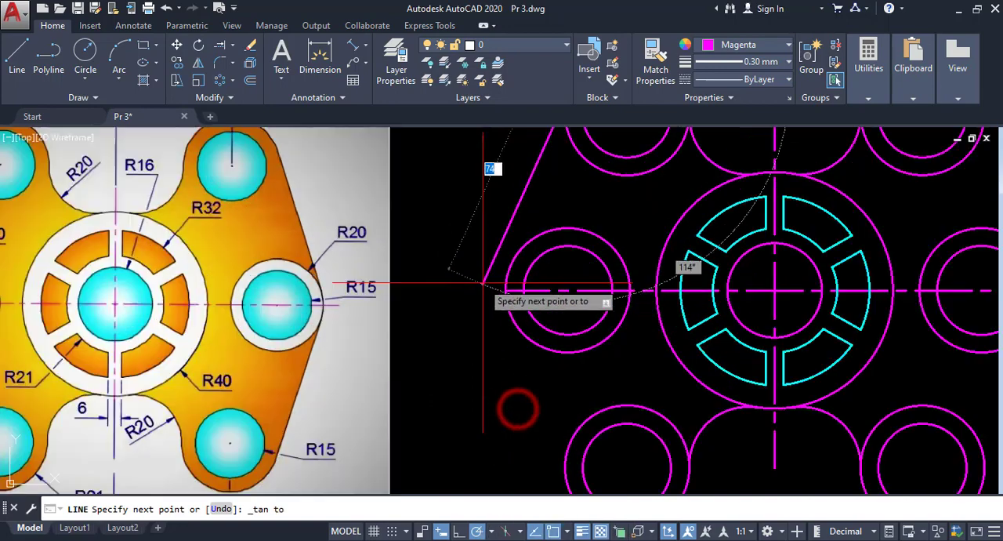
click(547, 250)
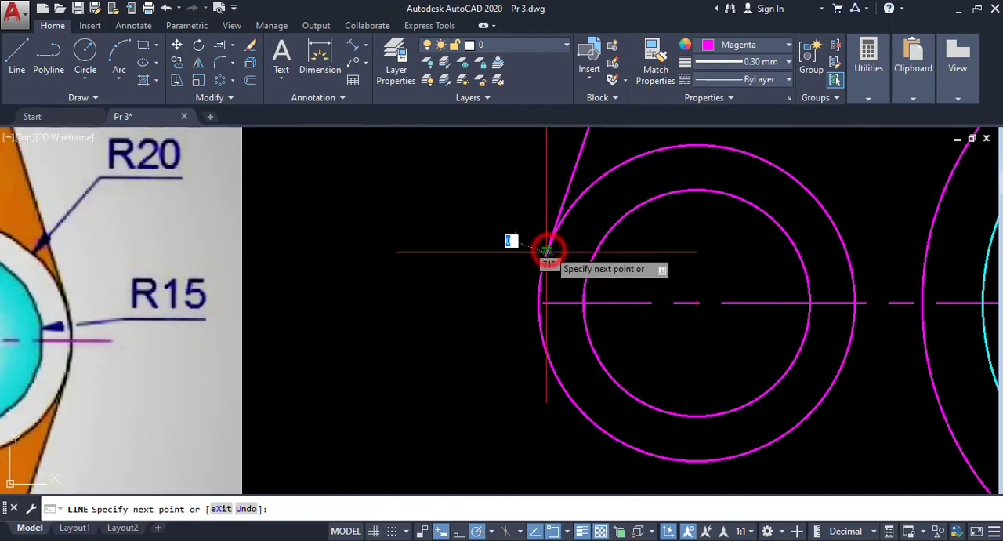
key(Return)
scroll(545, 296, down, 4)
scroll(515, 191, up, 5)
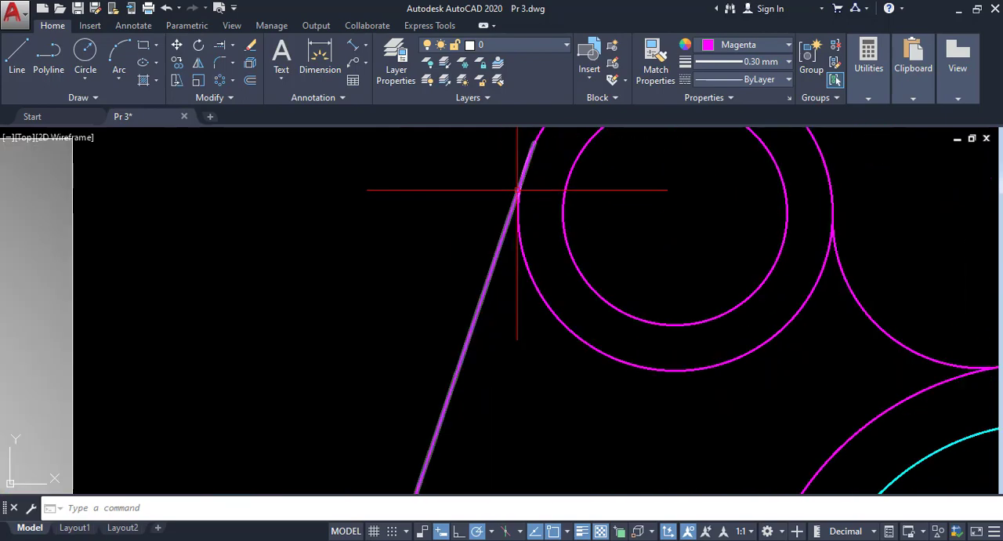
scroll(531, 188, up, 4)
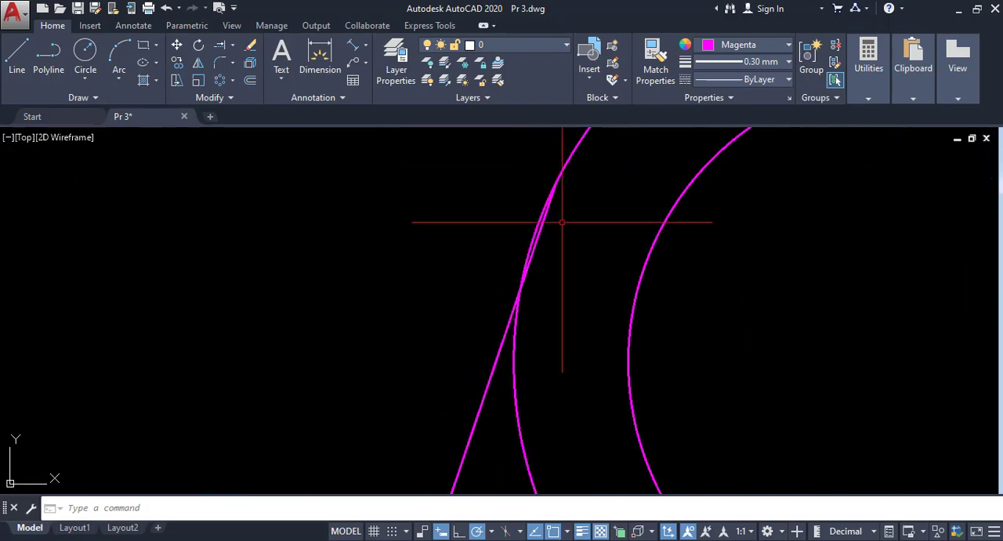
- Stretch the upper end of the left outline edge so that it meets the upper-left boss circle tangentially
click(545, 225)
click(545, 230)
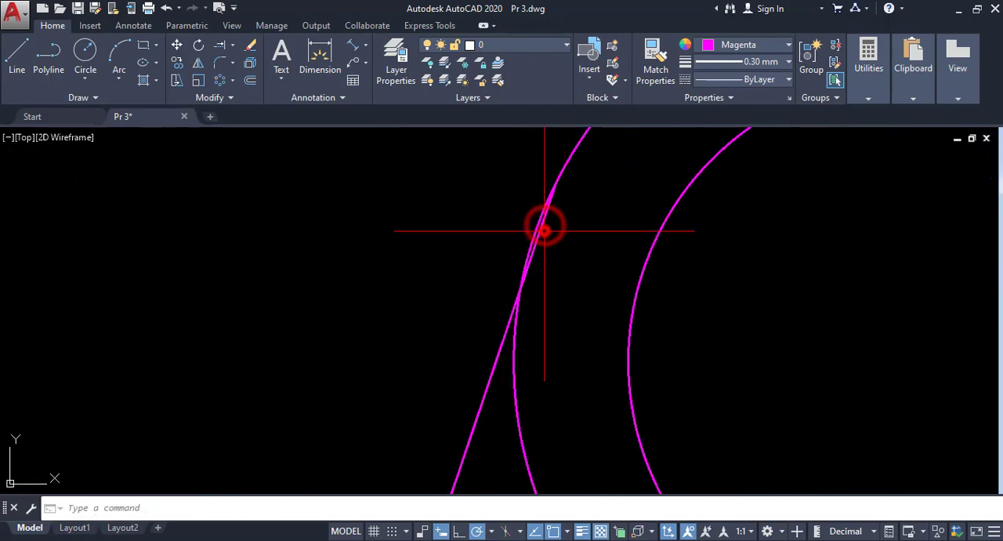
click(556, 182)
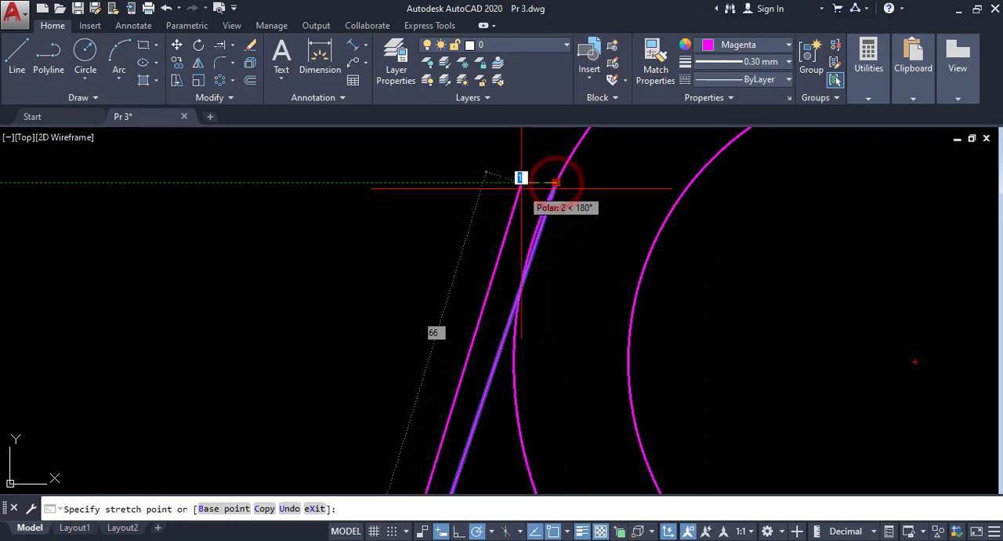
shift+right_click(521, 188)
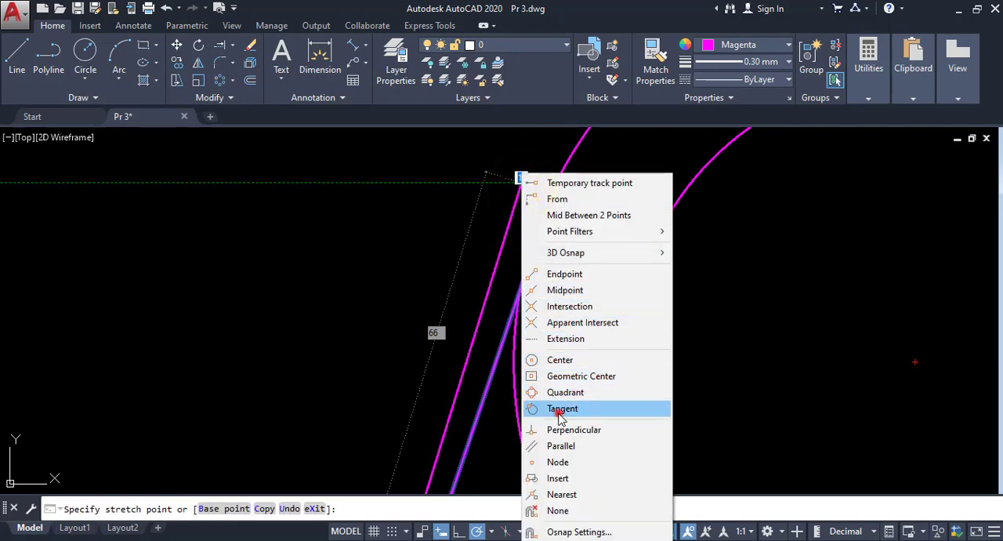
click(561, 408)
click(533, 234)
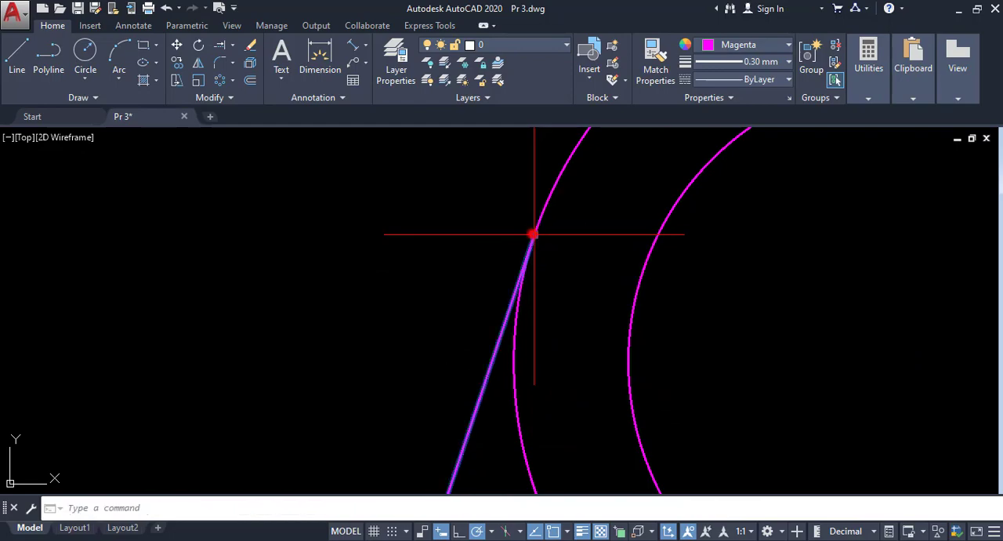
scroll(497, 288, down, 12)
middle_drag(492, 288, 472, 238)
key(Escape)
scroll(478, 279, up, 2)
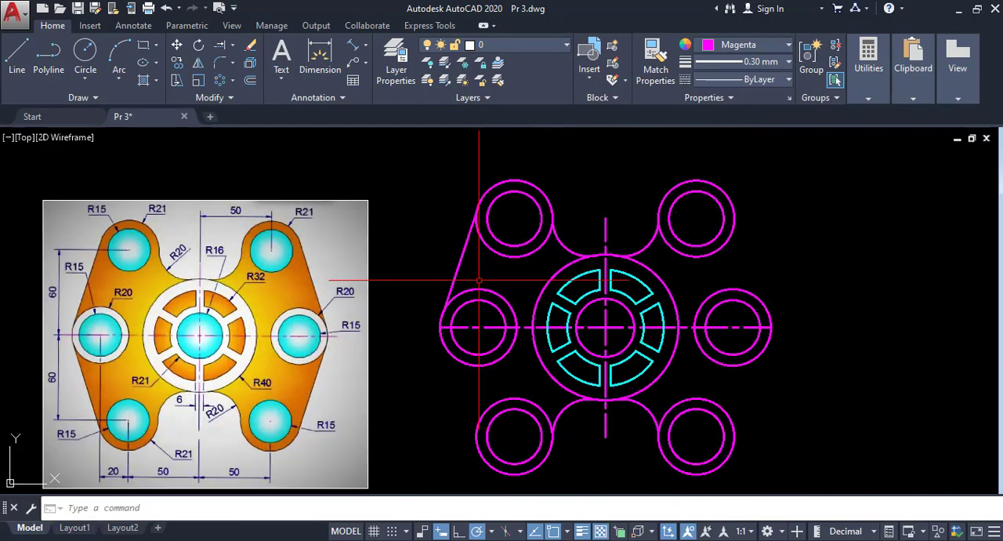
- Mirror the upper-left tangent edge about the horizontal centre line, keeping the original
middle_drag(477, 273, 473, 248)
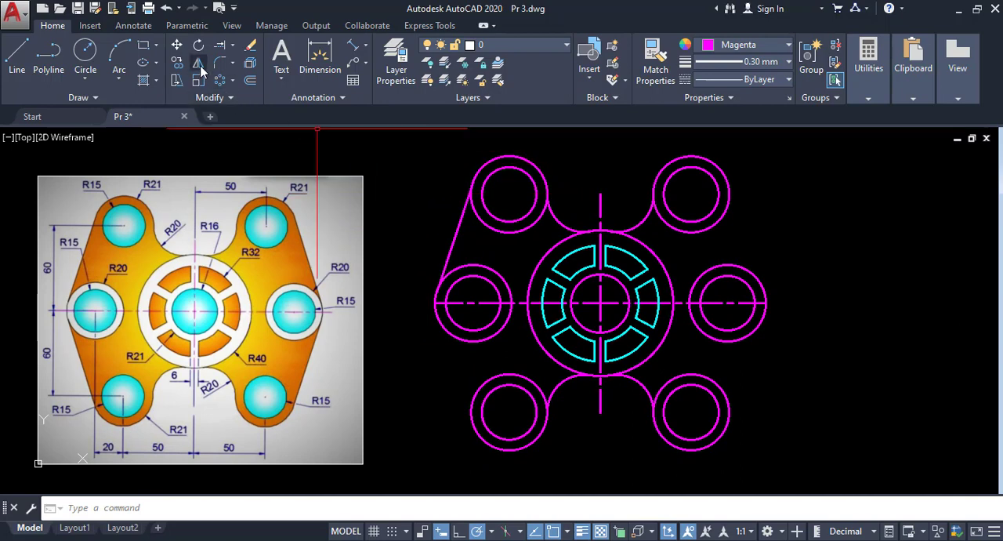
key(Return)
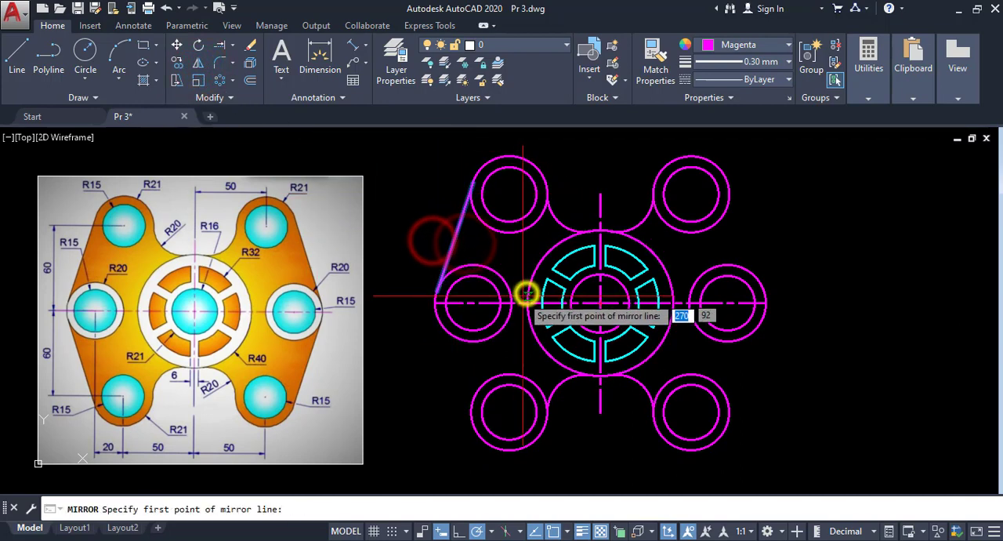
click(505, 302)
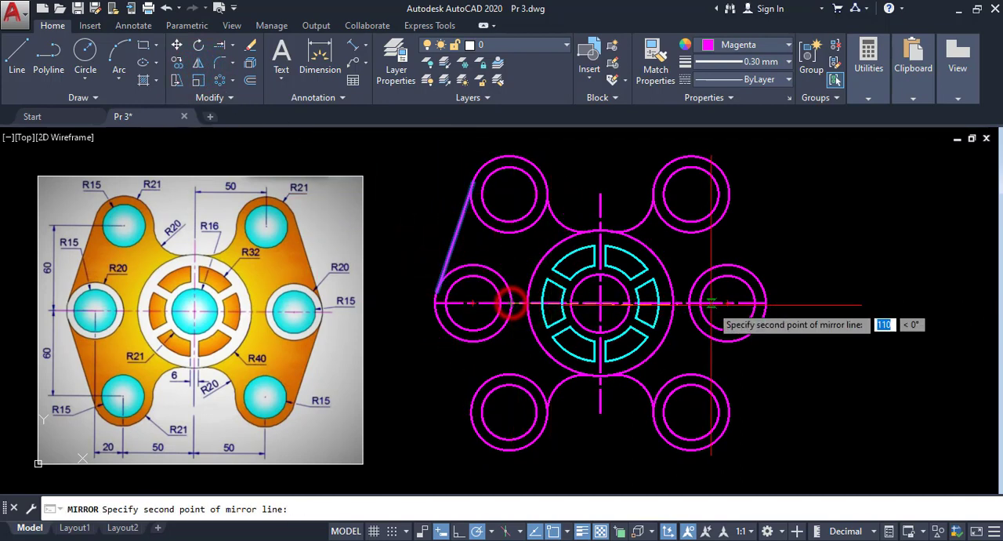
click(765, 303)
key(Return)
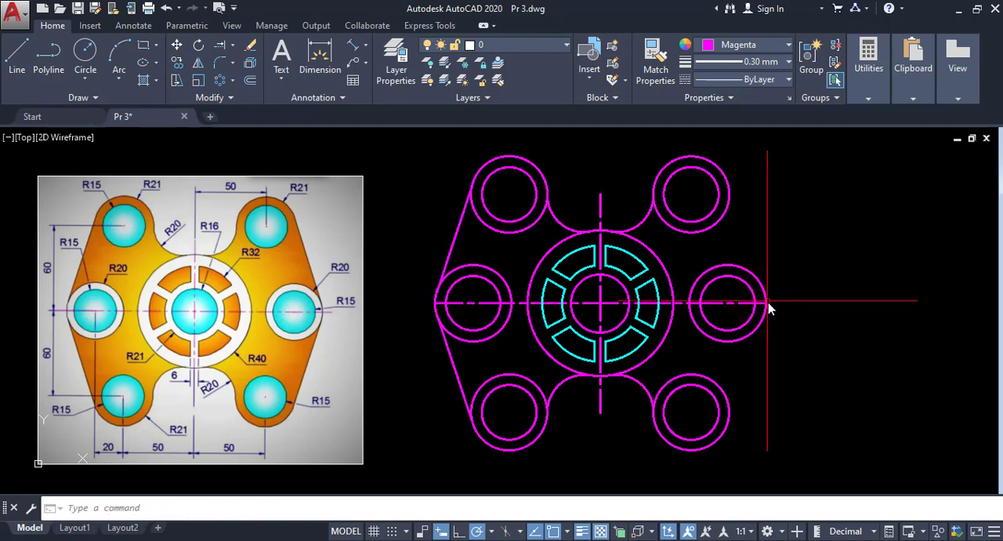
- Mirror both left tangent edges about the vertical centre line to the other side of the plate, keeping the originals
click(461, 367)
click(431, 369)
click(438, 228)
click(470, 237)
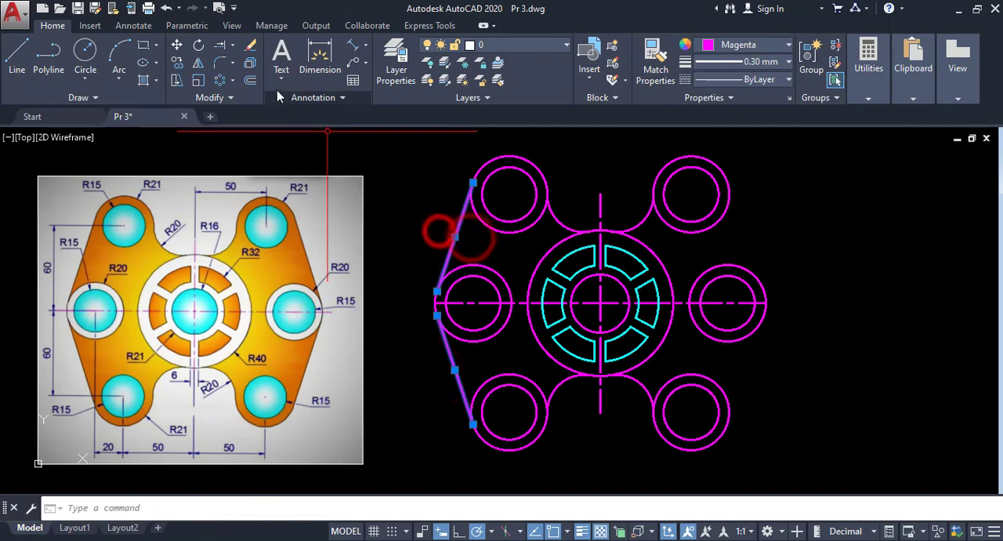
click(199, 63)
click(599, 194)
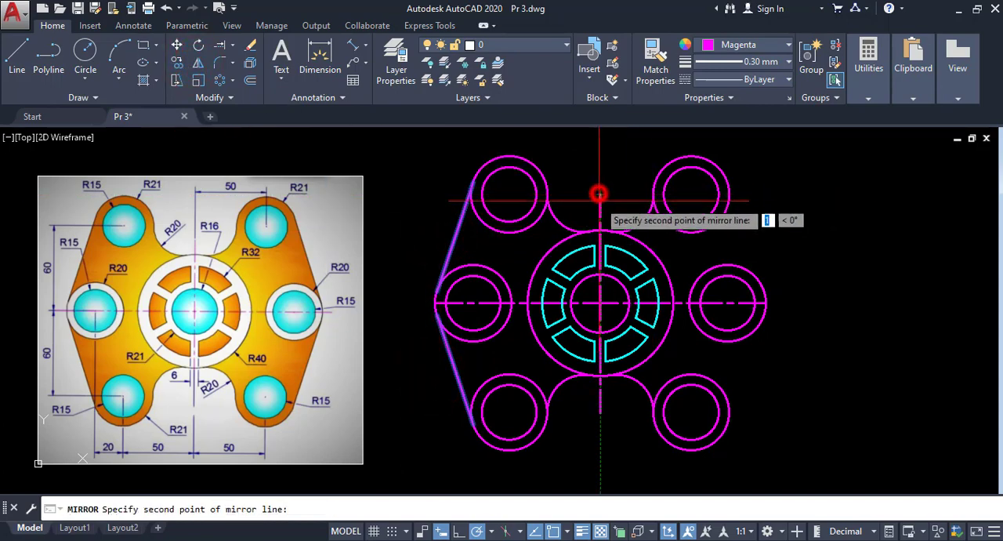
click(601, 413)
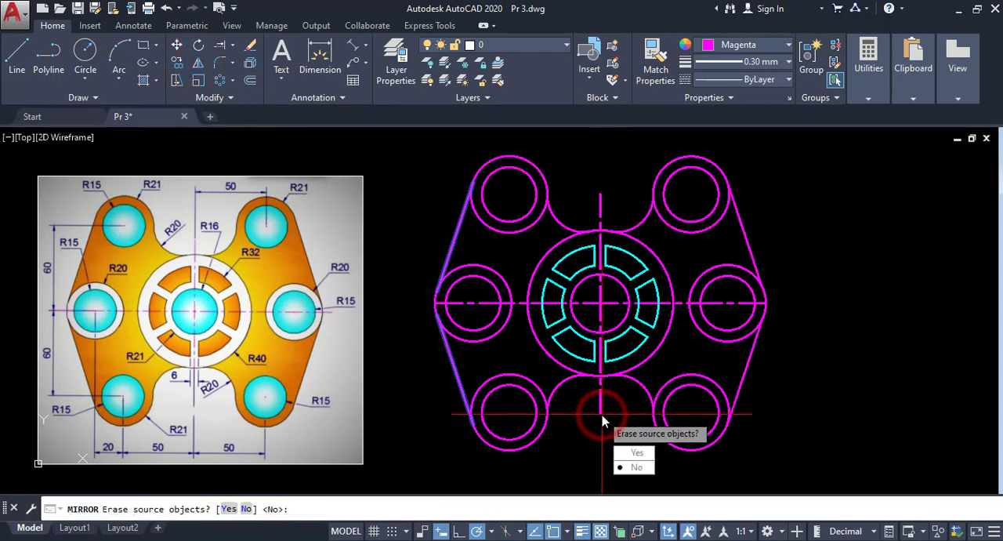
key(Return)
- Lengthen the horizontal centre line beyond both middle boss circles and move its midpoint onto the plate's centre
middle_drag(602, 415, 605, 390)
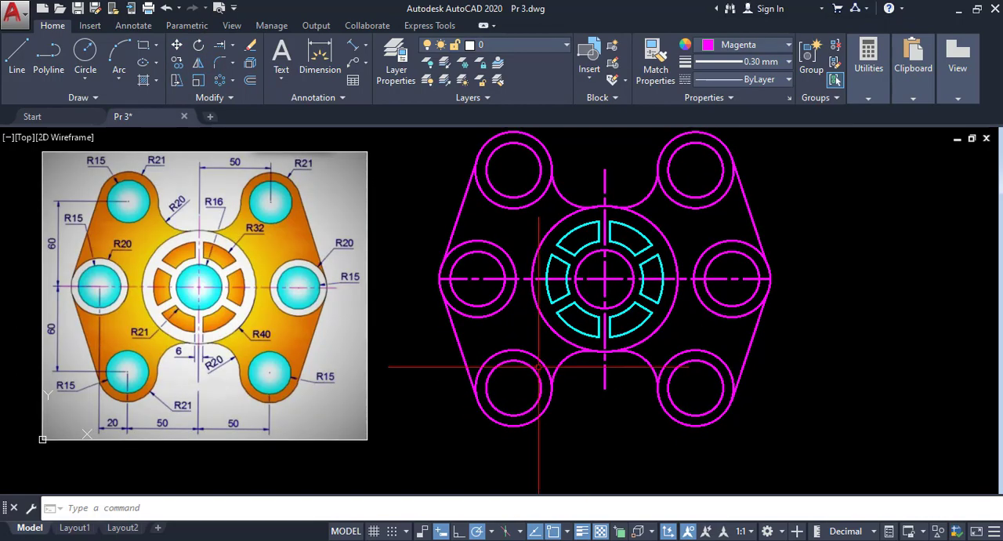
middle_drag(538, 366, 526, 371)
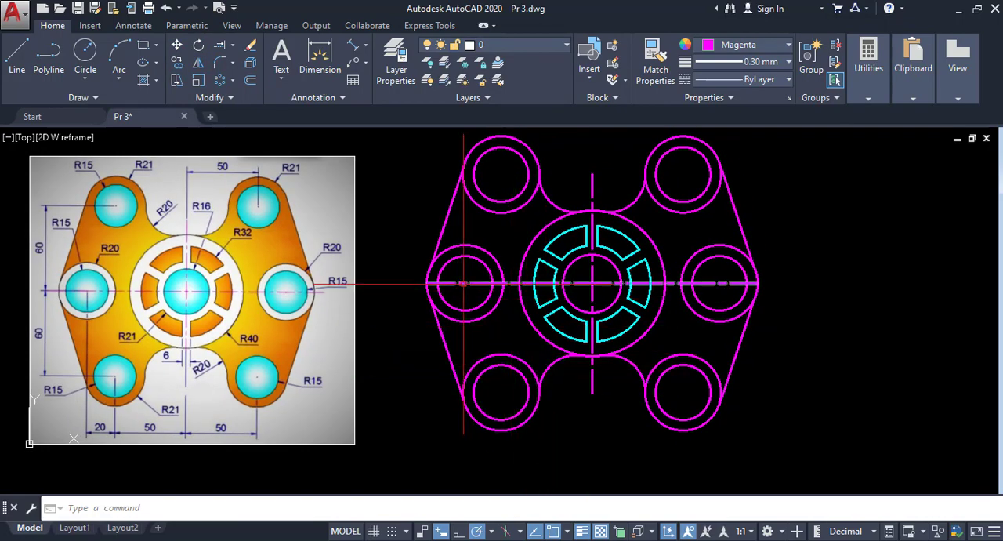
click(428, 284)
click(404, 284)
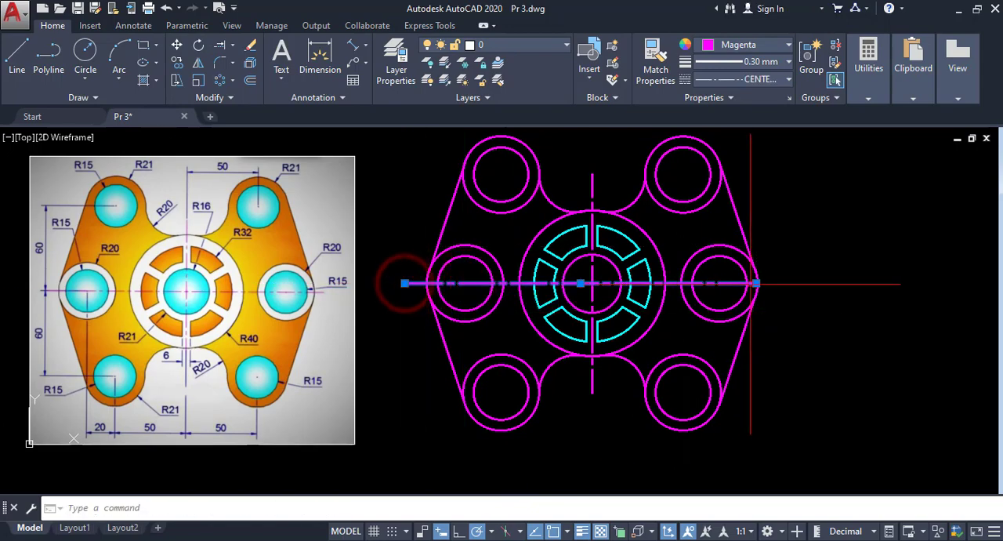
click(757, 283)
click(808, 284)
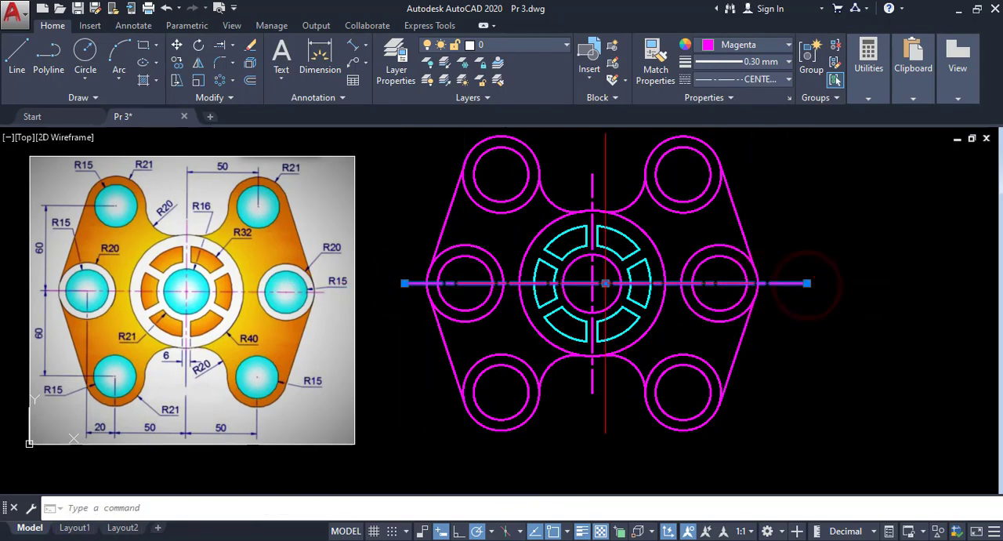
click(606, 284)
click(592, 283)
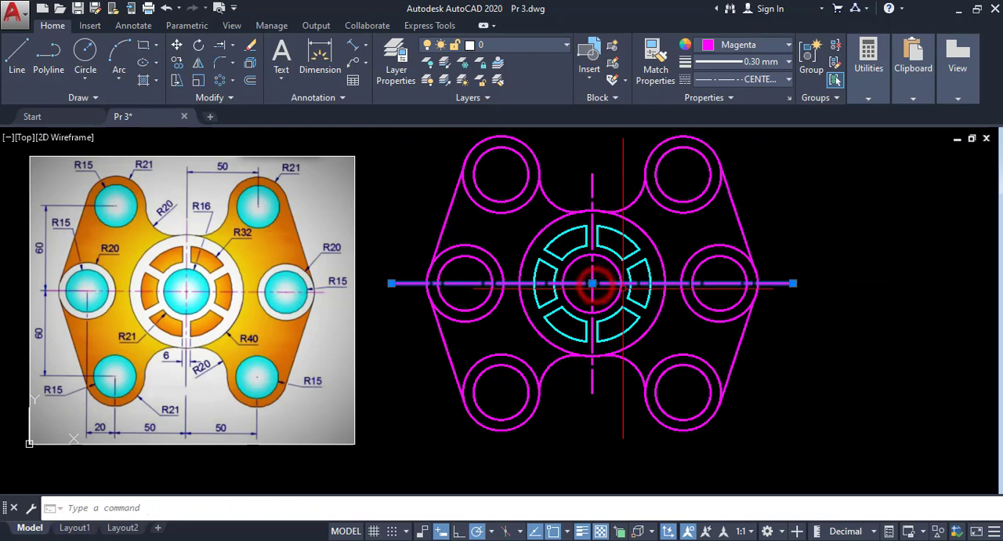
key(Escape)
- Trim away the inner arcs of the four corner boss circles between the R20 fillets and the tangent edges
click(232, 45)
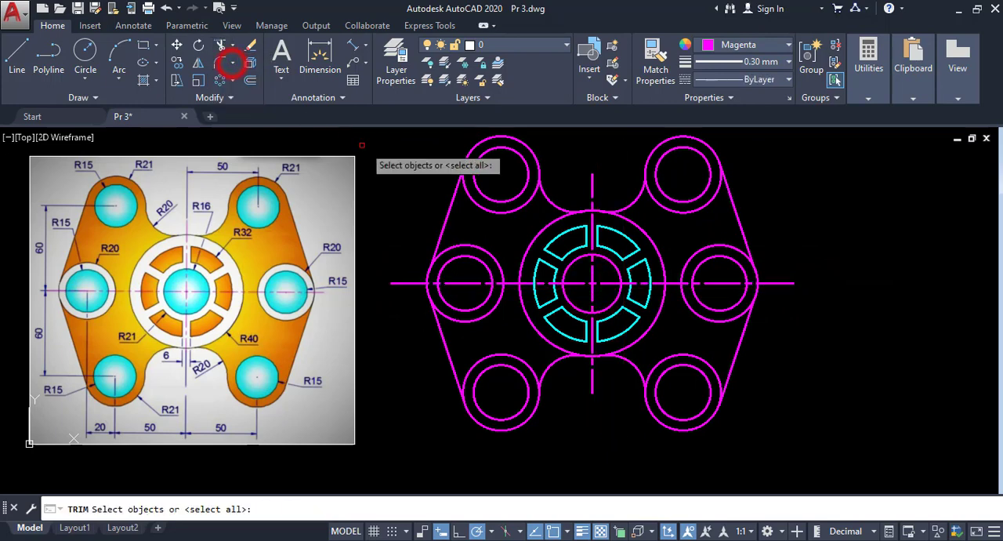
key(Return)
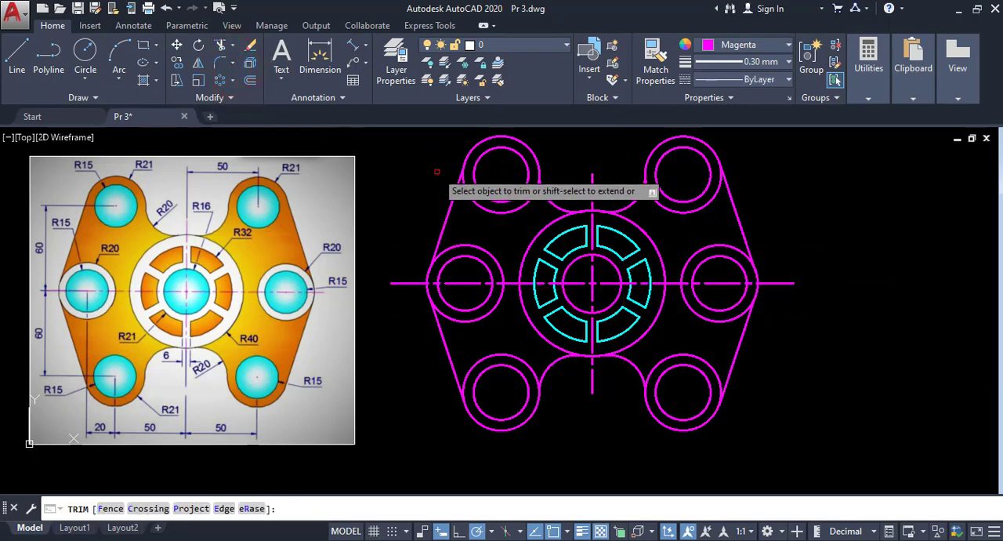
click(499, 213)
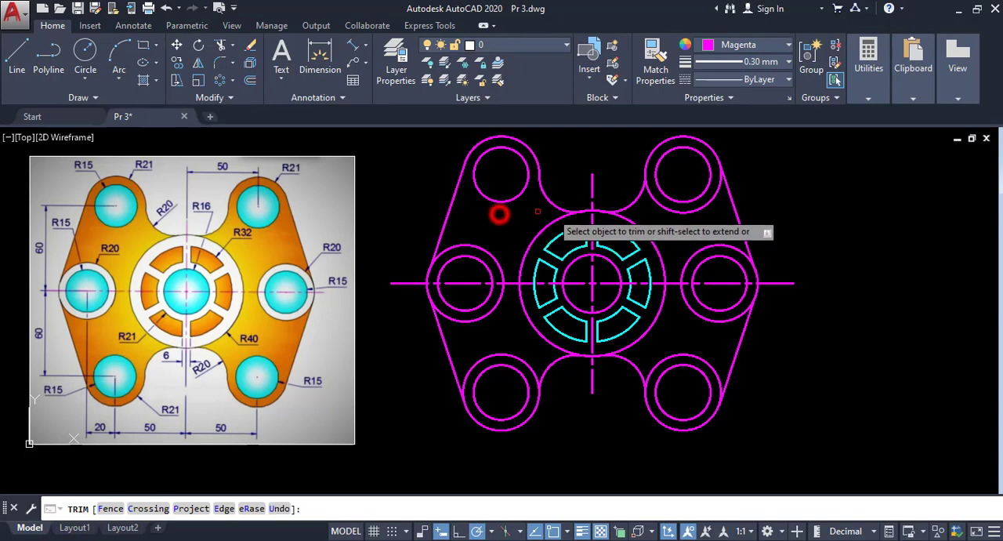
click(684, 209)
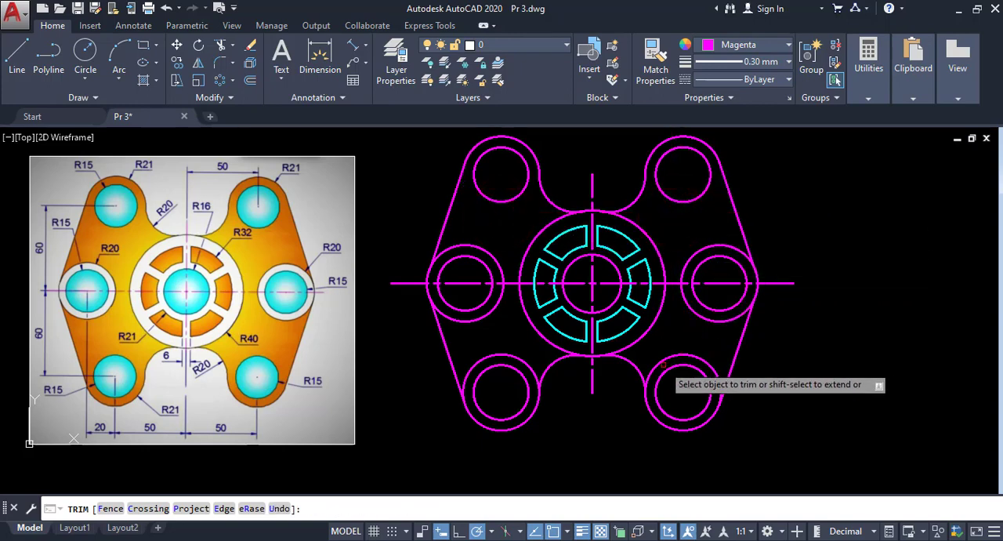
click(690, 356)
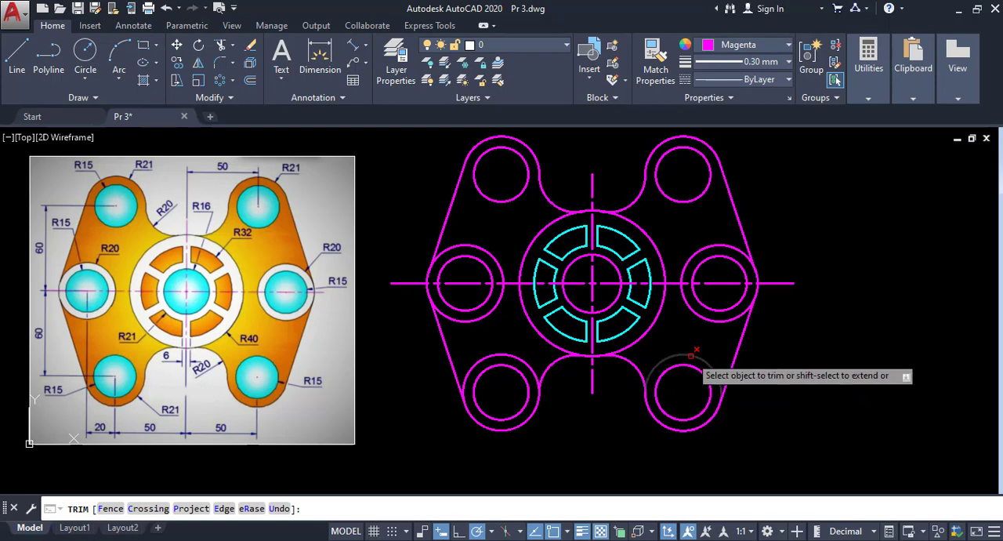
click(508, 358)
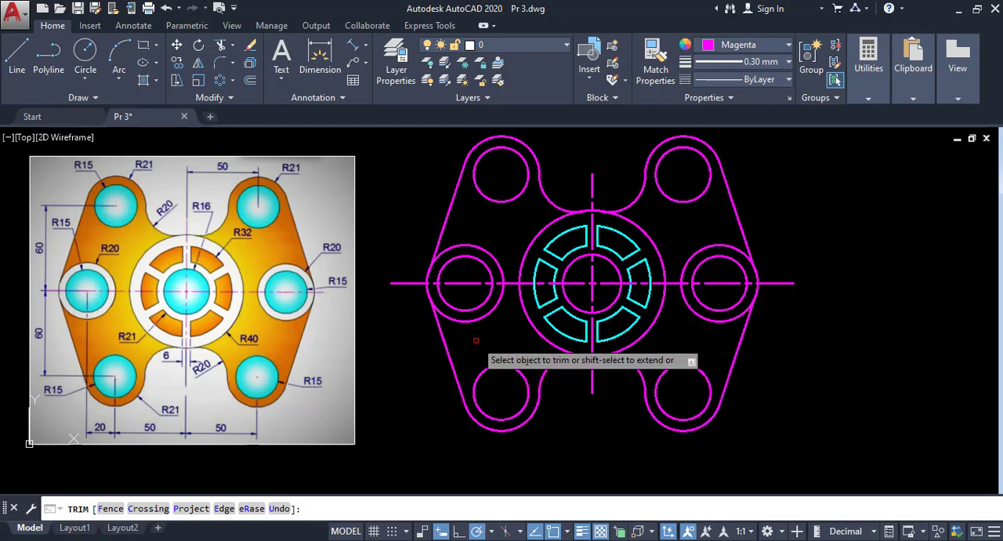
key(Escape)
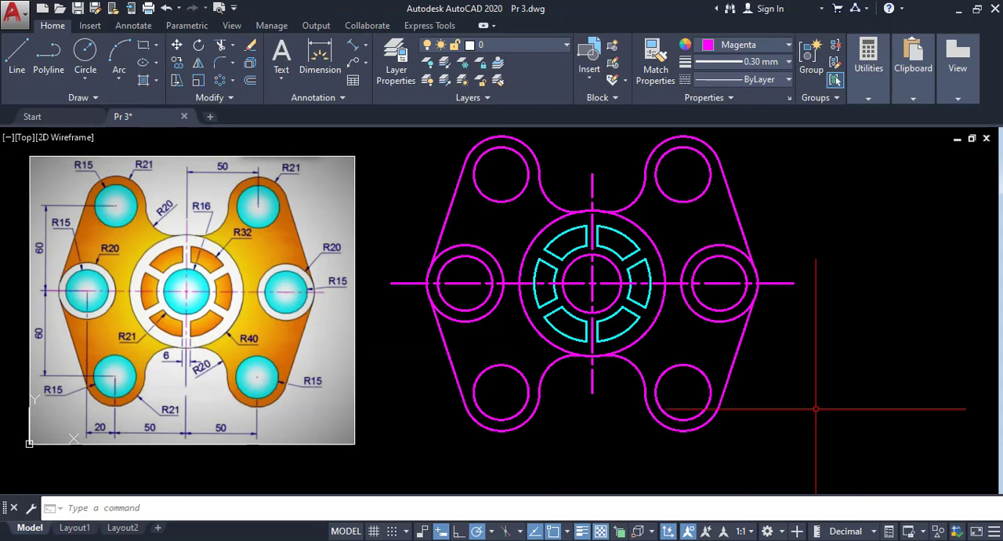
- Add a vertical linear dimension from the horizontal centre line's left end to the lower-left hole's centre, placed outside the plate
middle_drag(573, 299, 614, 297)
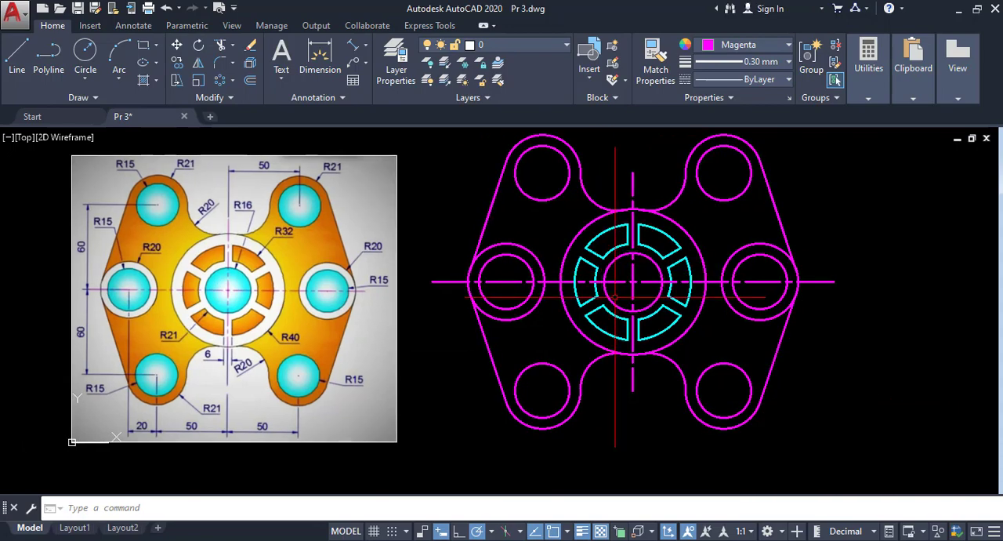
scroll(470, 223, down, 3)
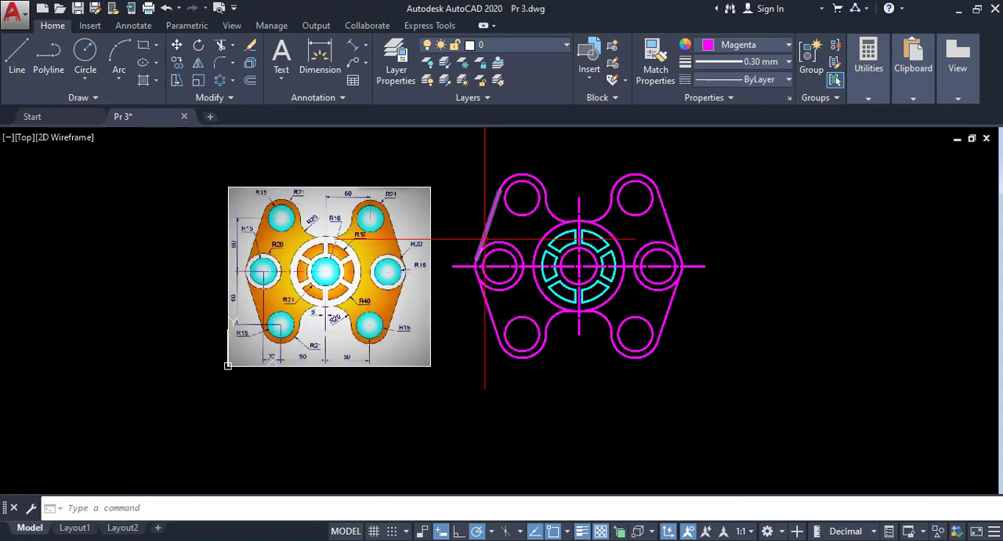
scroll(462, 219, up, 2)
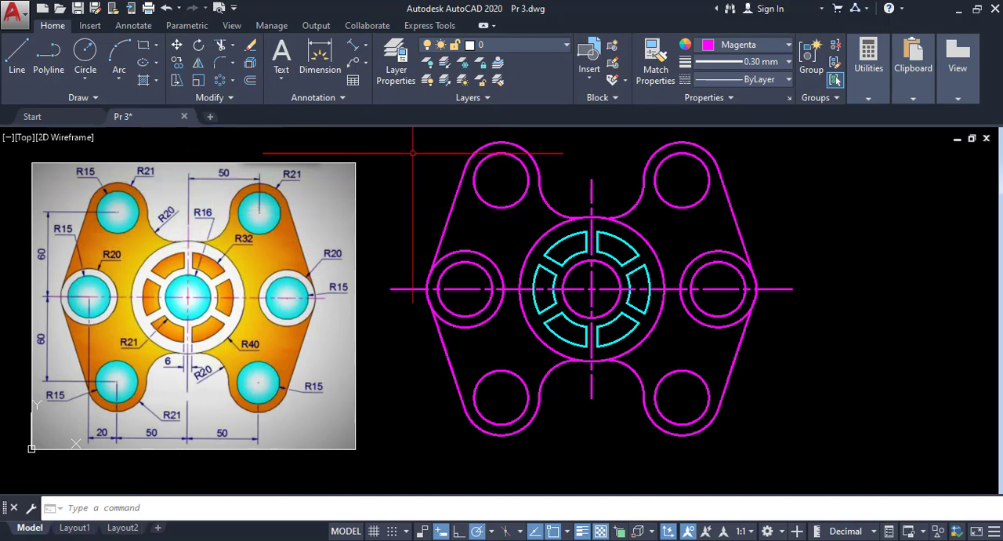
click(367, 48)
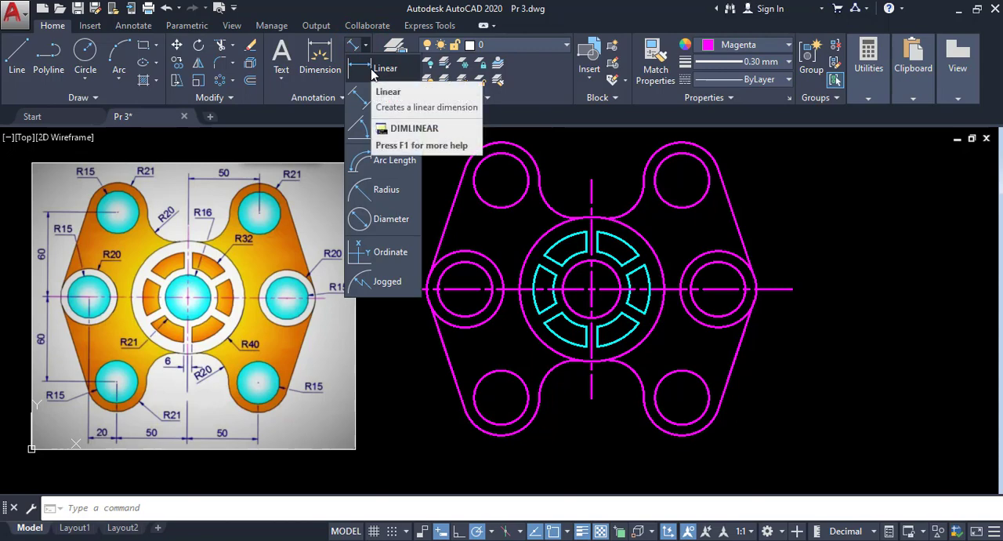
click(370, 73)
middle_drag(505, 262, 607, 224)
click(494, 252)
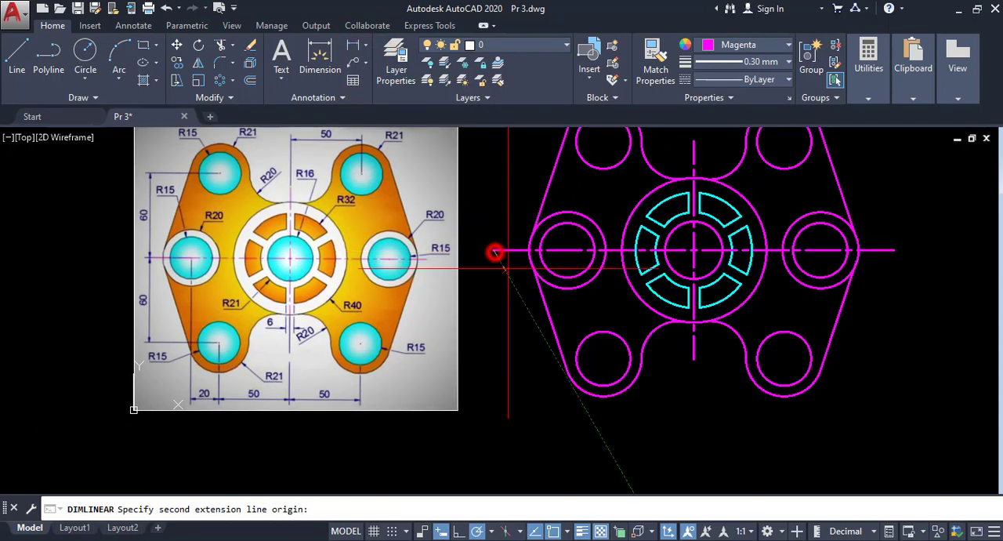
click(604, 359)
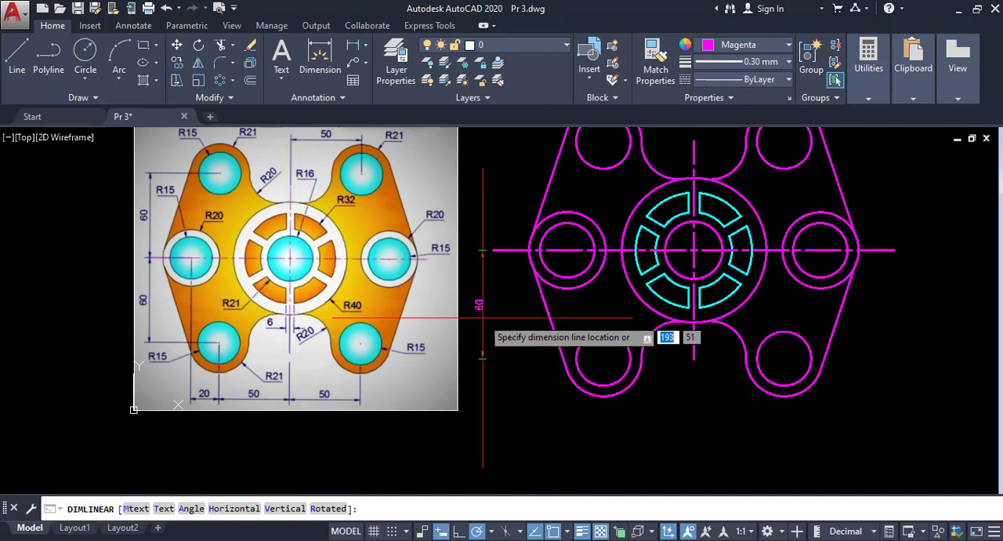
click(482, 317)
middle_drag(482, 313, 425, 391)
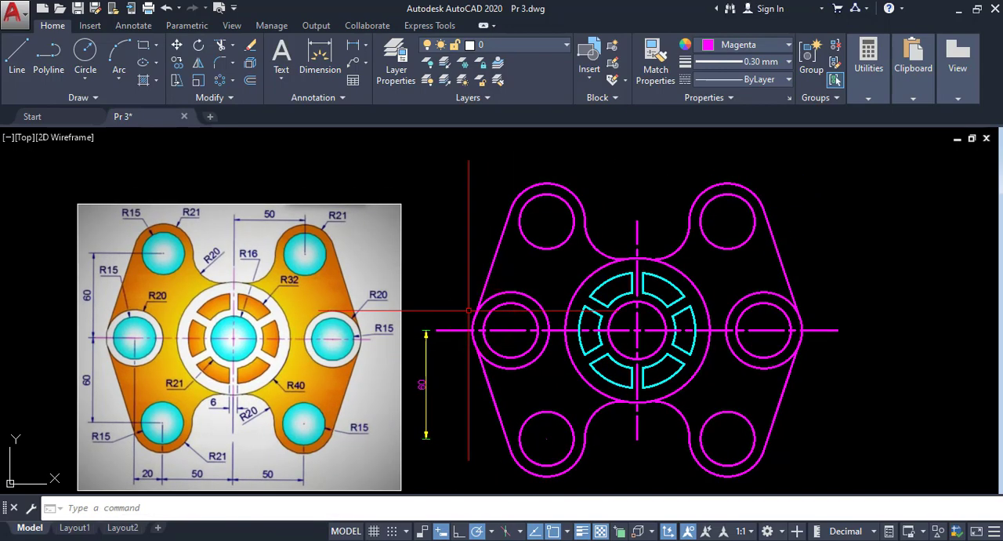
- Add a vertical linear dimension between the middle-left and upper-left hole centres, in line with the lower vertical dimension
key(Return)
click(511, 329)
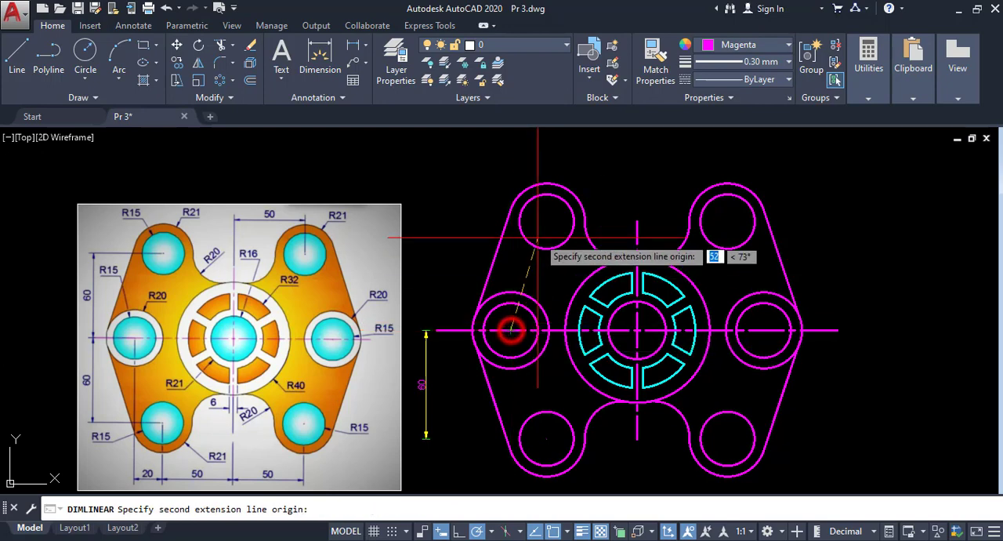
click(546, 222)
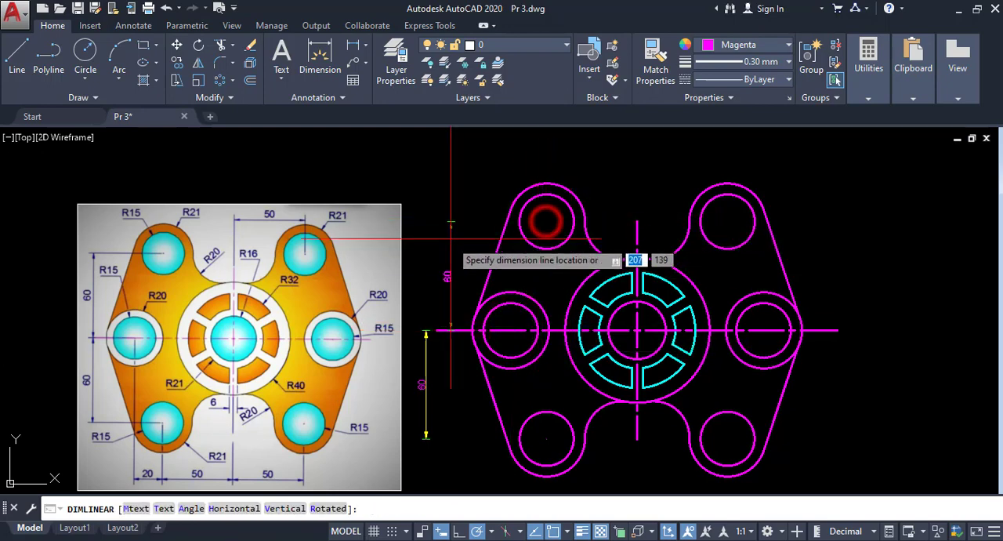
click(426, 330)
mouse_move(494, 297)
middle_down()
mouse_move(494, 260)
mouse_move(486, 288)
middle_up()
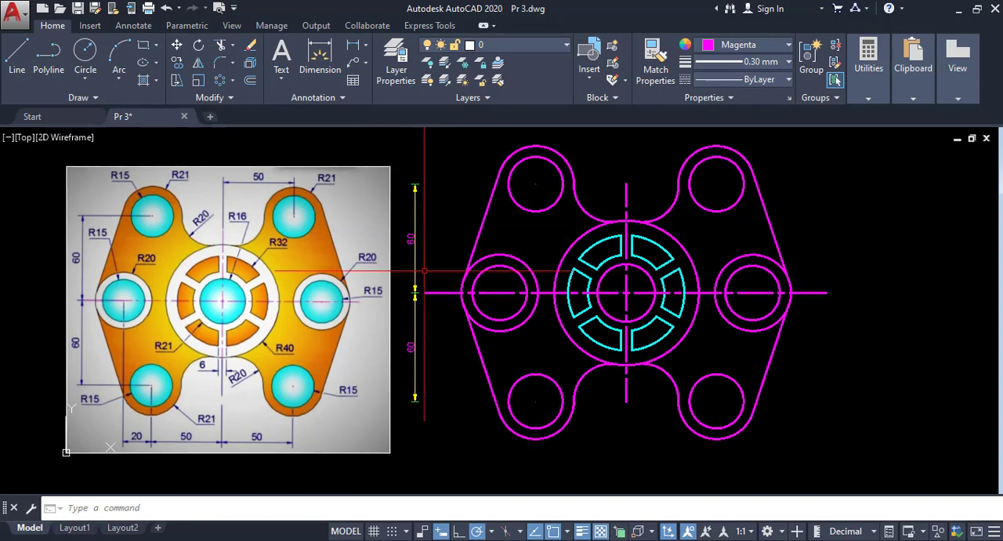
middle_drag(479, 342, 446, 304)
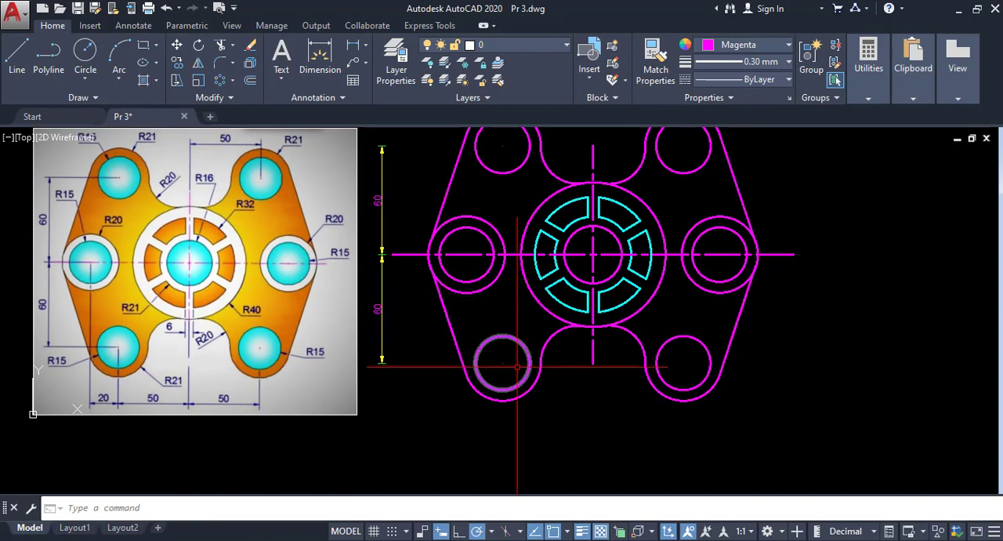
- Add a horizontal linear dimension between the middle-left and lower-left hole centres, placed below the plate
click(352, 52)
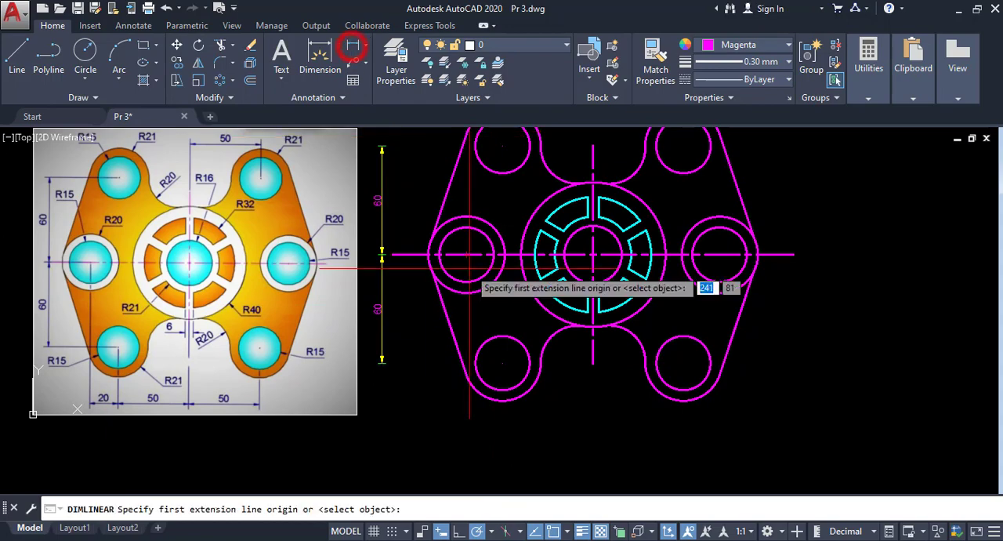
click(467, 254)
click(502, 363)
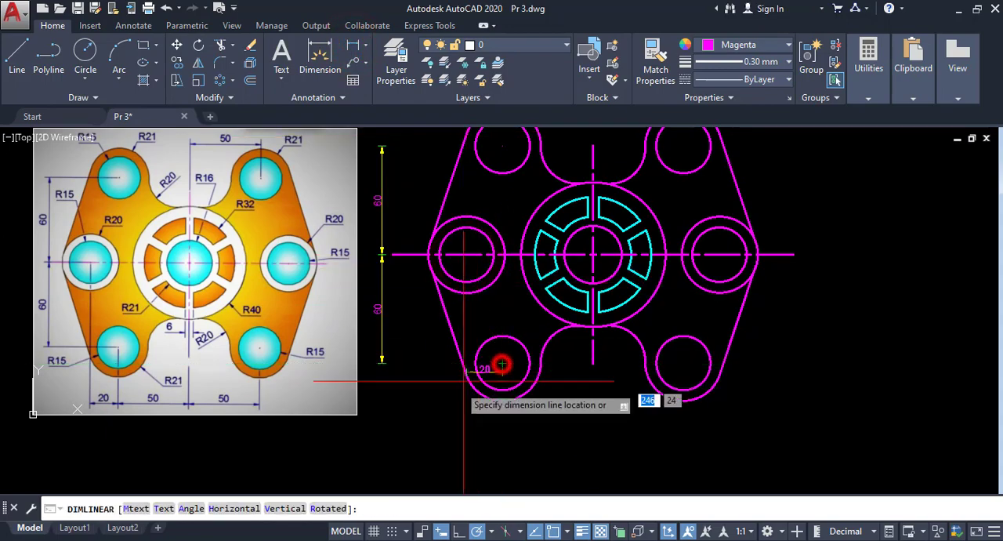
click(491, 421)
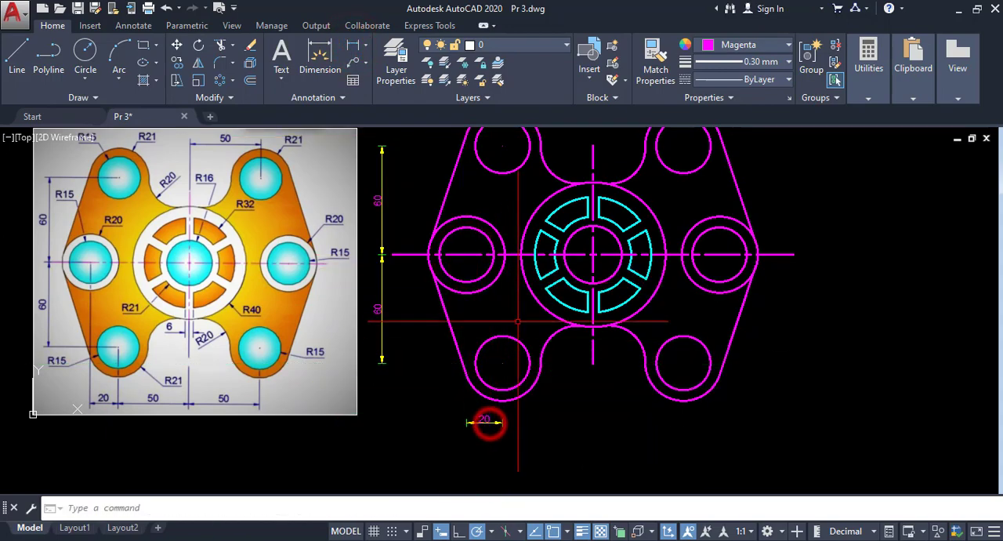
- Add a horizontal linear dimension from the lower-left hole's centre to the vertical centre line's lower end, in line with the previous one
key(Return)
click(502, 362)
click(593, 363)
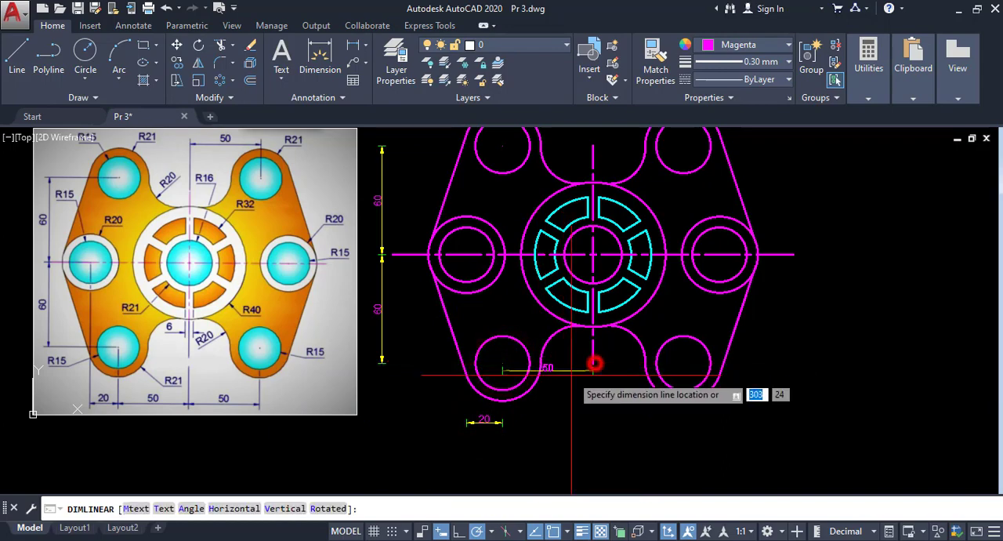
click(506, 423)
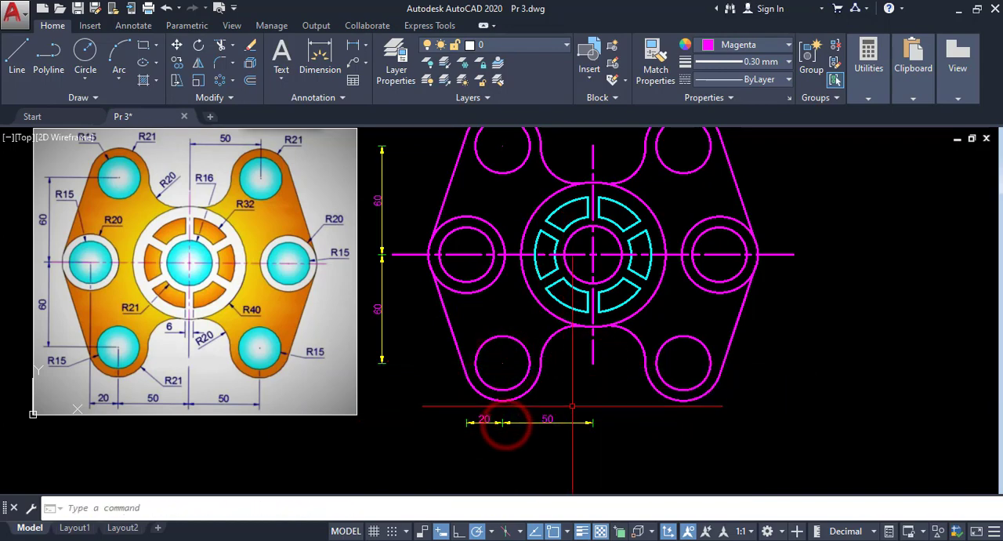
- Add a horizontal linear dimension from the vertical centre line's lower end to the lower-right hole's centre, aligned with the dimension row below the plate
middle_drag(573, 398, 415, 361)
key(Return)
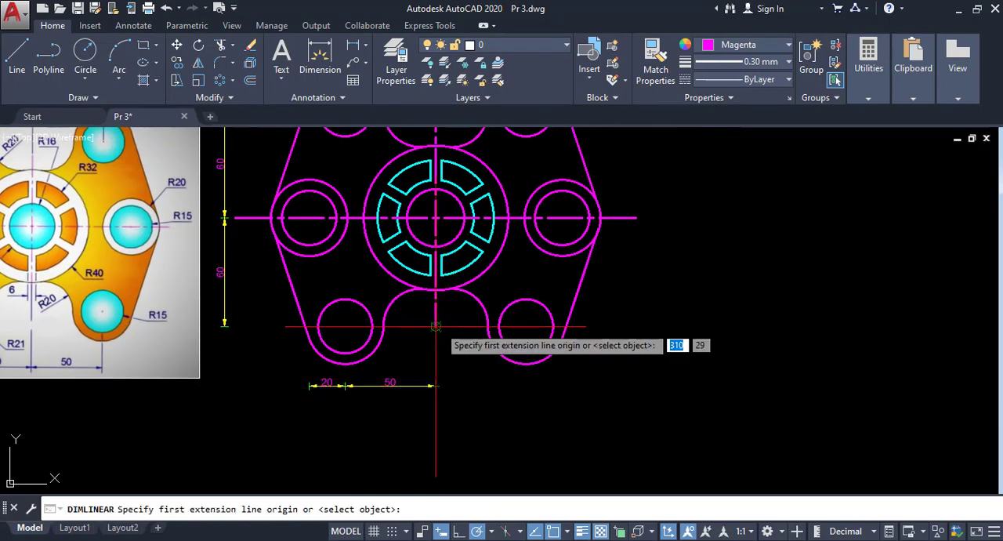
click(436, 324)
click(526, 329)
scroll(480, 381, up, 6)
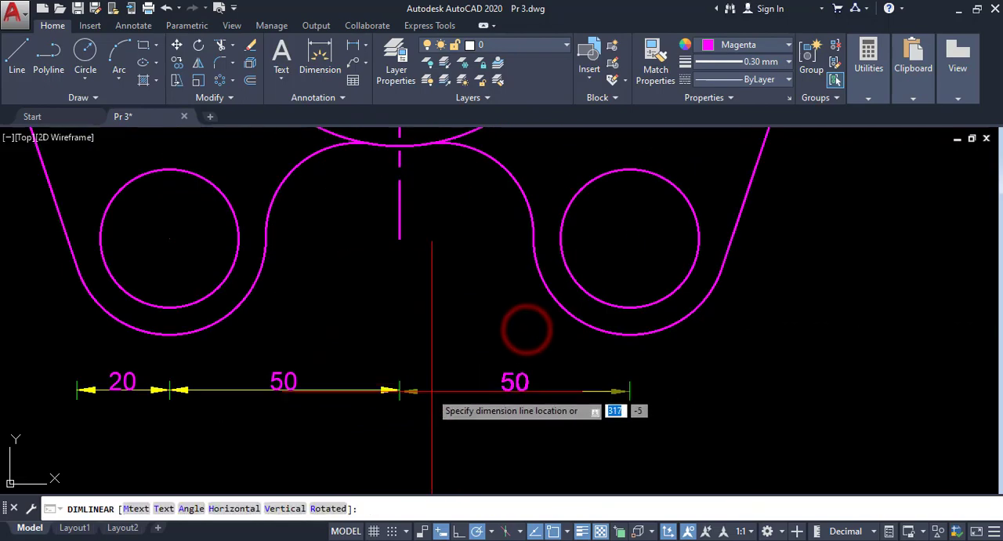
click(385, 392)
- Add a horizontal linear dimension across the gap between the two lower cyan slots, placed near the vertical centre line's lower end
scroll(471, 369, down, 8)
scroll(471, 369, up, 3)
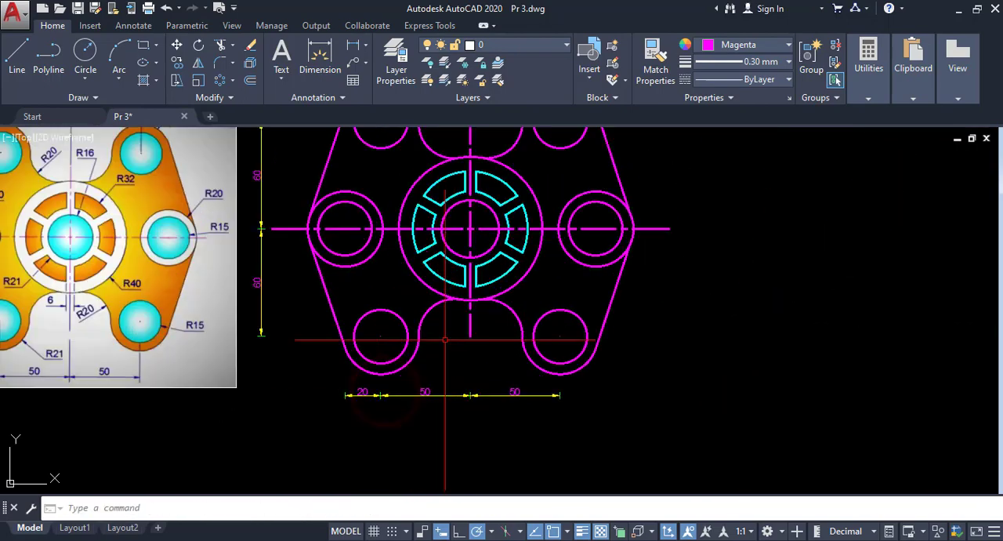
scroll(459, 353, down, 3)
scroll(393, 333, up, 3)
middle_drag(393, 333, 454, 346)
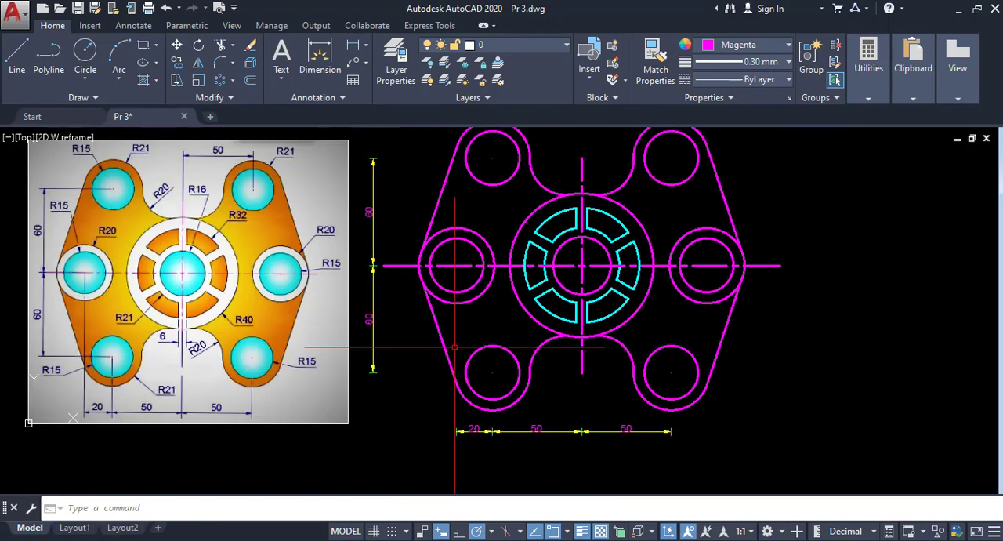
scroll(581, 340, up, 4)
text(dli)
key(Return)
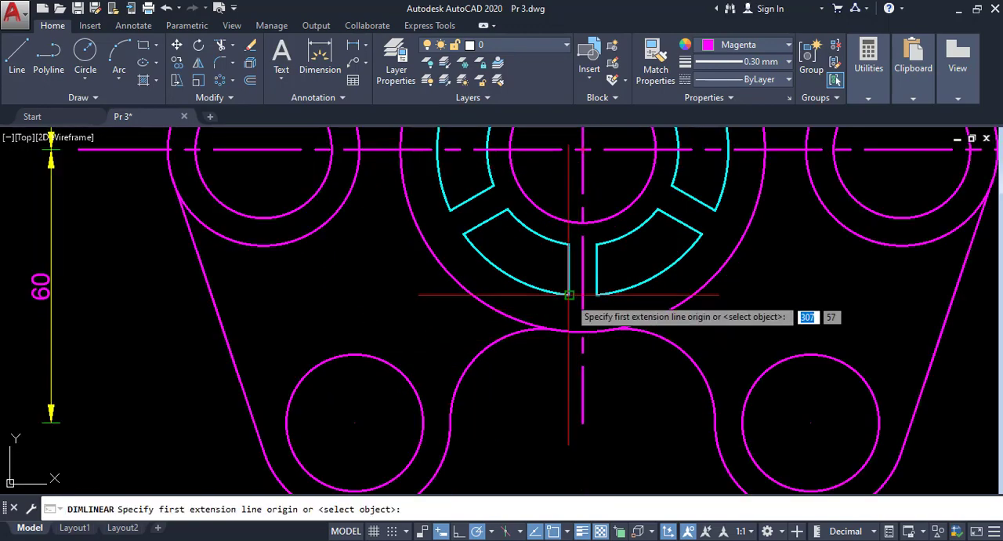
click(569, 294)
click(597, 296)
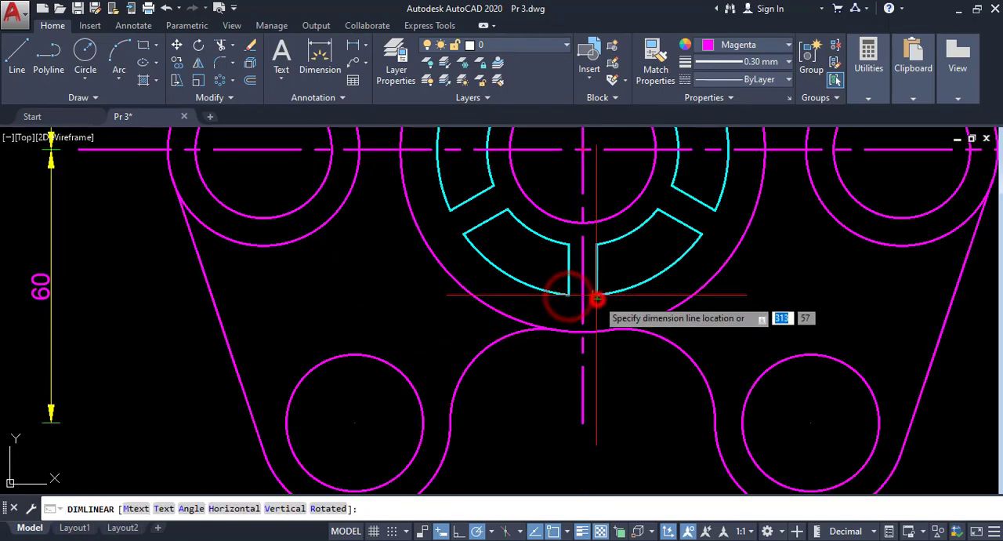
click(596, 445)
- Move the slot gap dimension's text to the left of its arrows and raise the dimension line closer to the central circle
scroll(479, 397, down, 4)
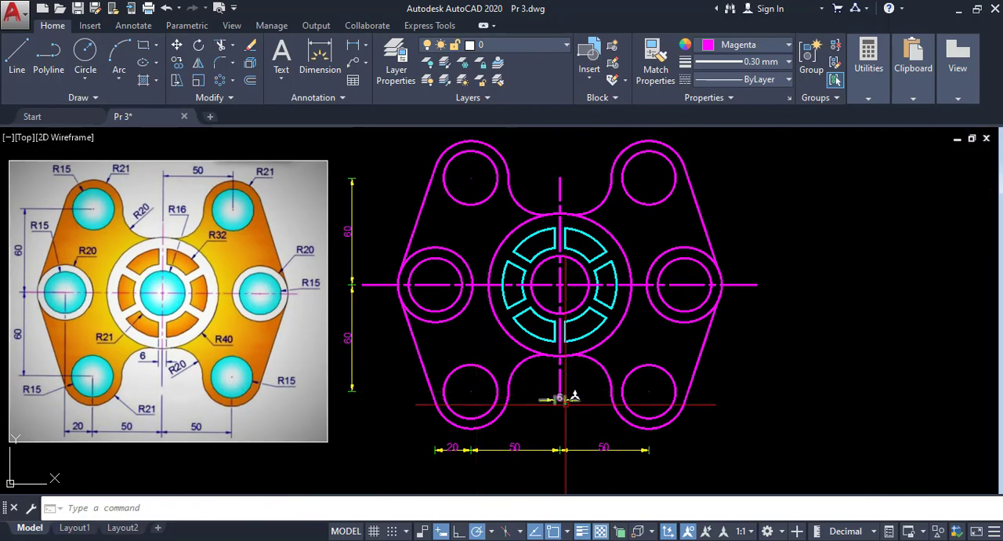
scroll(565, 405, up, 5)
click(560, 383)
click(564, 384)
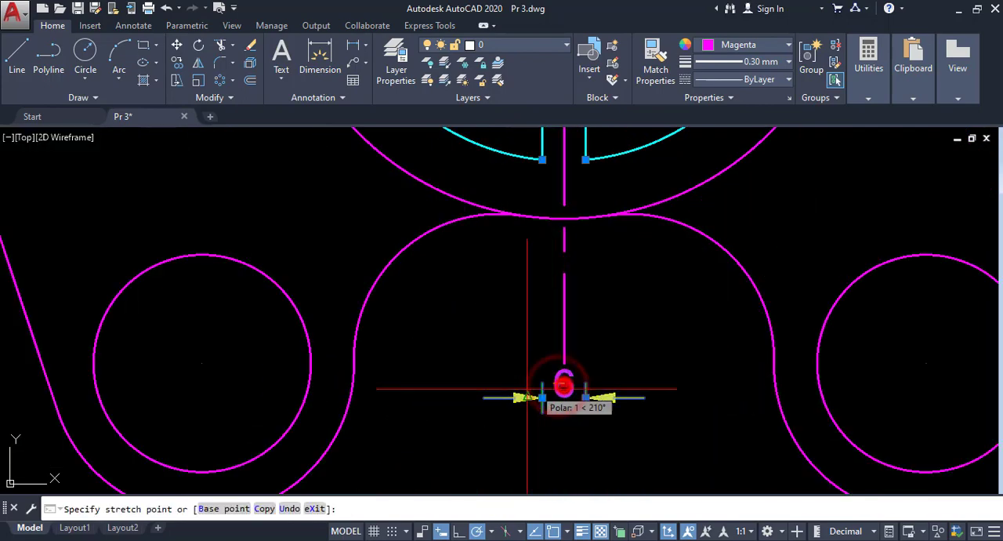
click(492, 403)
click(585, 382)
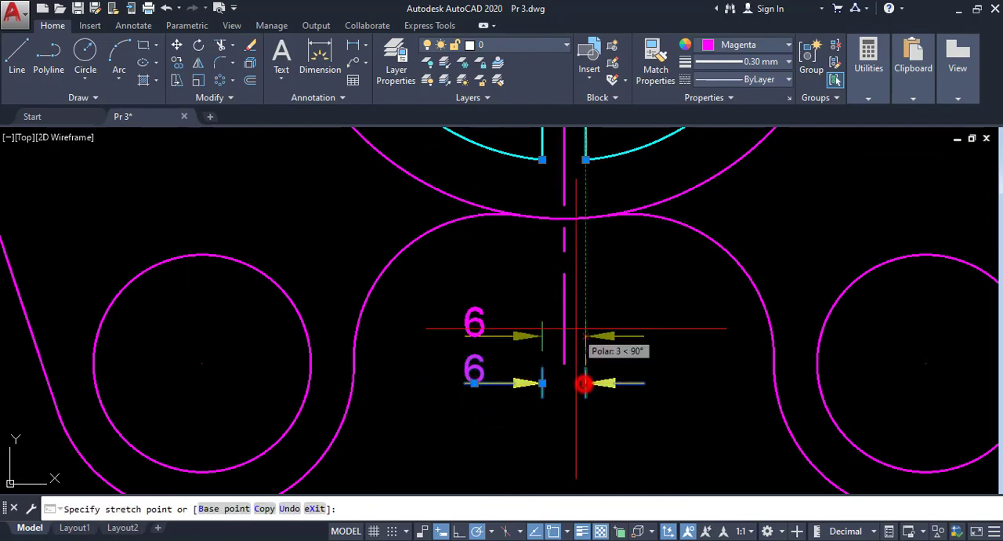
click(590, 276)
- Add radius dimensions to the upper-left hole and the boss arc around it, with both labels placed outside the plate
scroll(539, 310, down, 8)
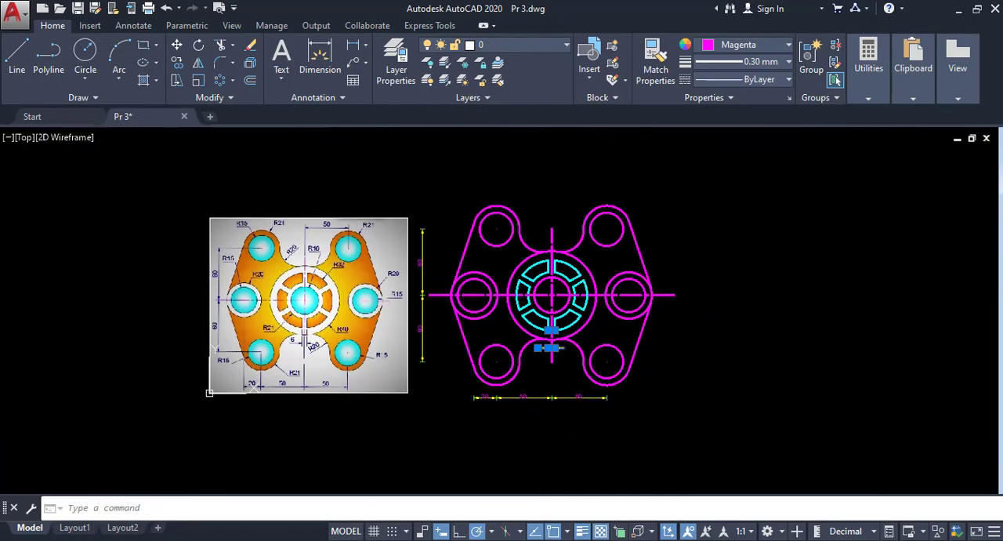
scroll(523, 360, up, 2)
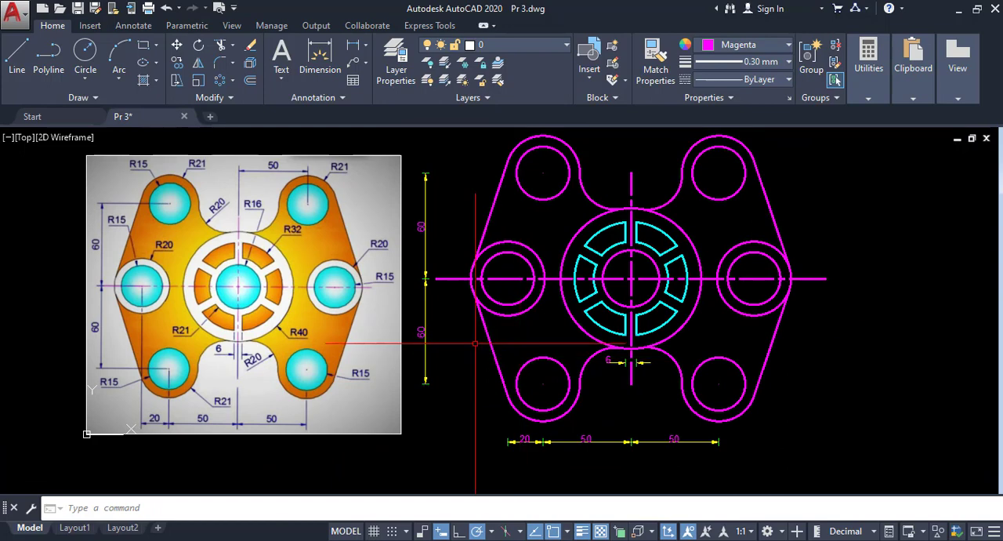
click(366, 48)
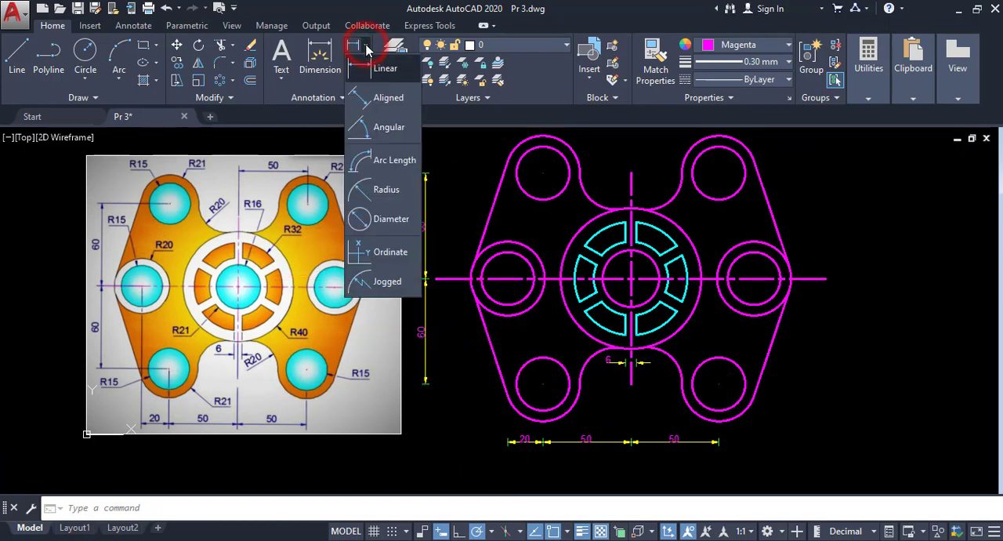
click(377, 195)
scroll(476, 223, up, 2)
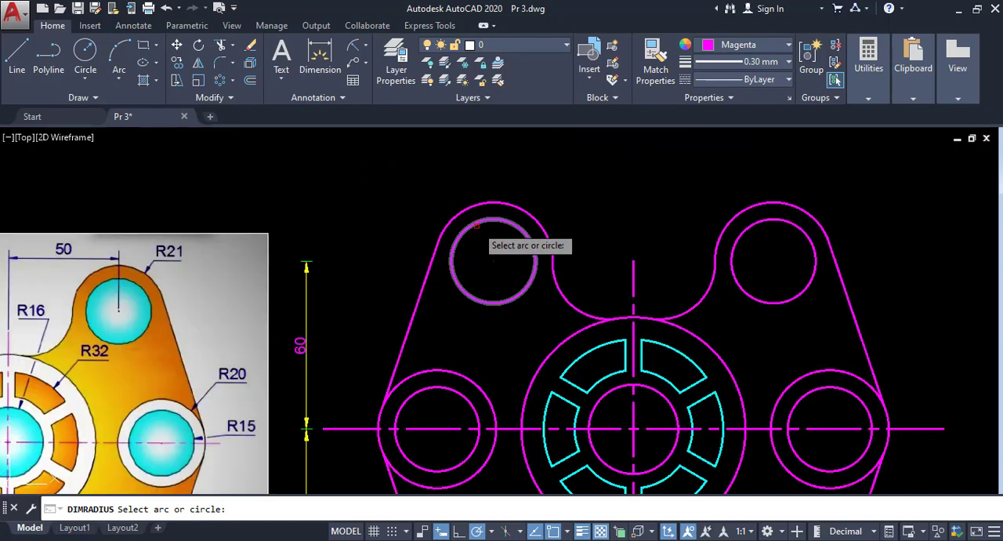
click(476, 223)
click(424, 190)
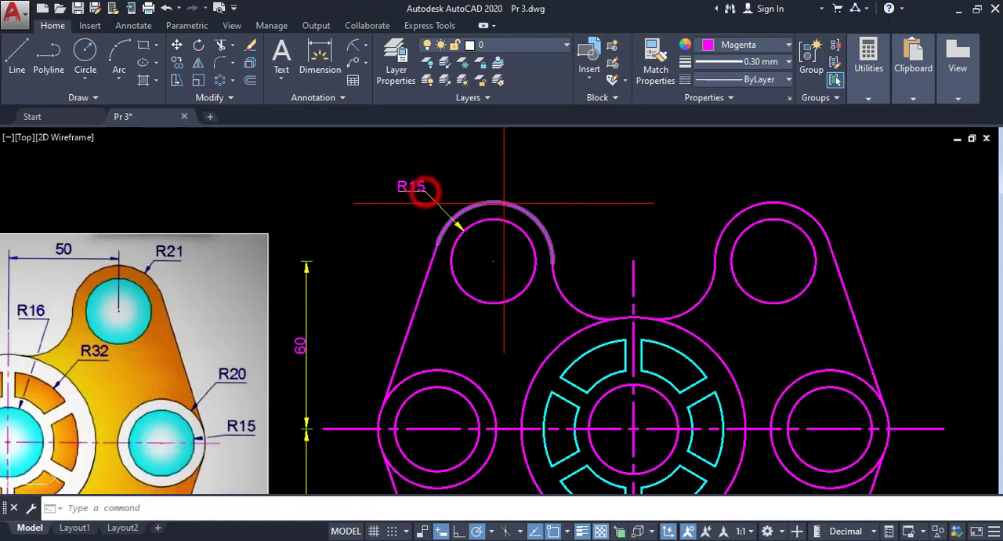
key(Return)
click(509, 205)
click(531, 179)
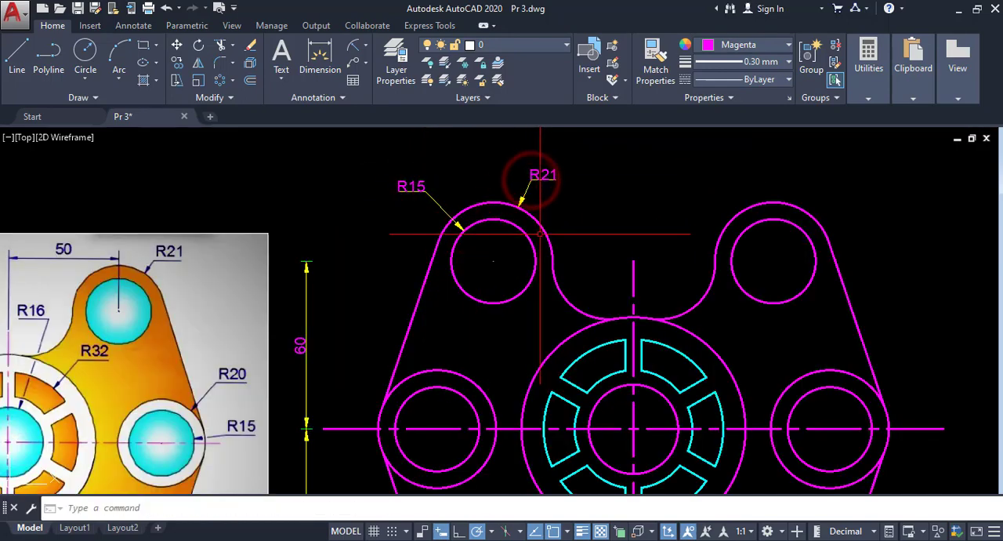
- Add a radius dimension to the upper-left fillet between the boss and the central circle, with its label inside the notch
middle_drag(534, 230, 471, 187)
scroll(474, 186, down, 2)
click(493, 228)
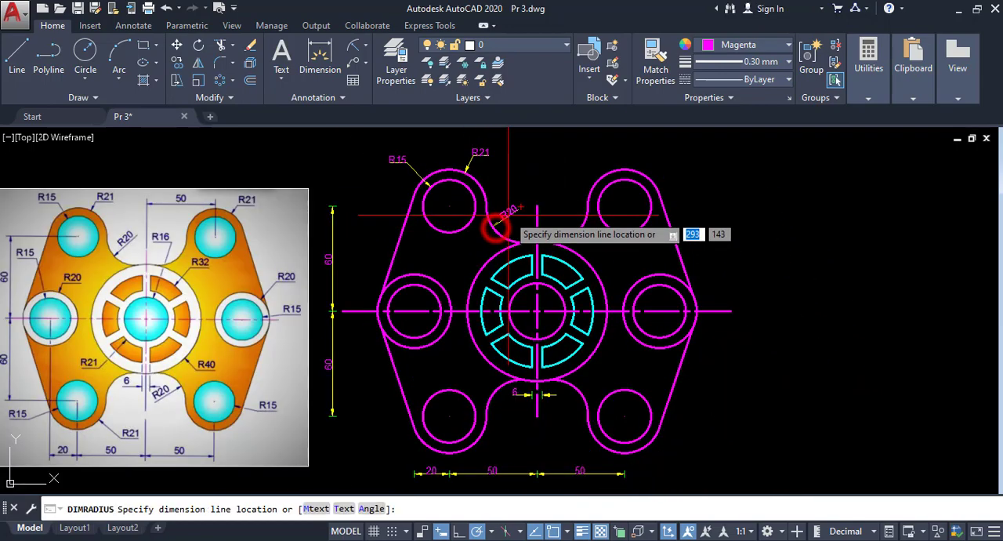
scroll(482, 219, up, 3)
click(511, 211)
- Add a radius dimension to the central hole, with its label to the lower right beyond the large central circle
scroll(517, 210, down, 5)
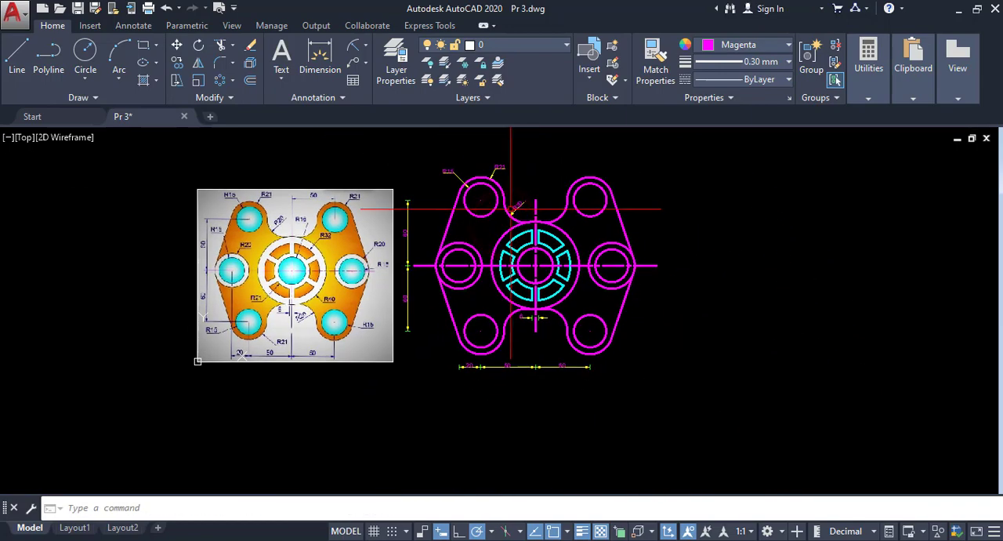
scroll(511, 208, up, 2)
middle_drag(510, 207, 557, 199)
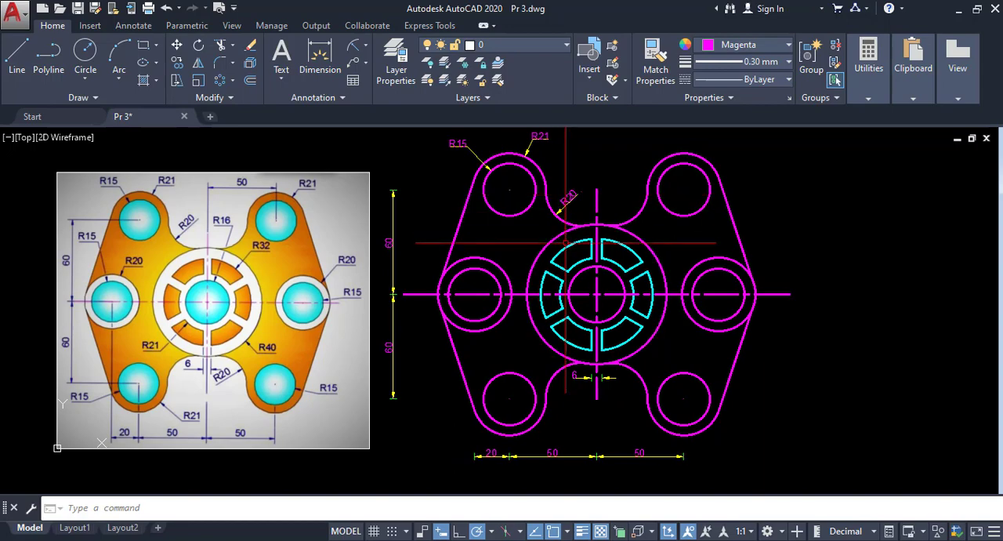
middle_drag(566, 242, 559, 186)
scroll(582, 208, up, 4)
middle_drag(571, 277, 580, 207)
click(590, 227)
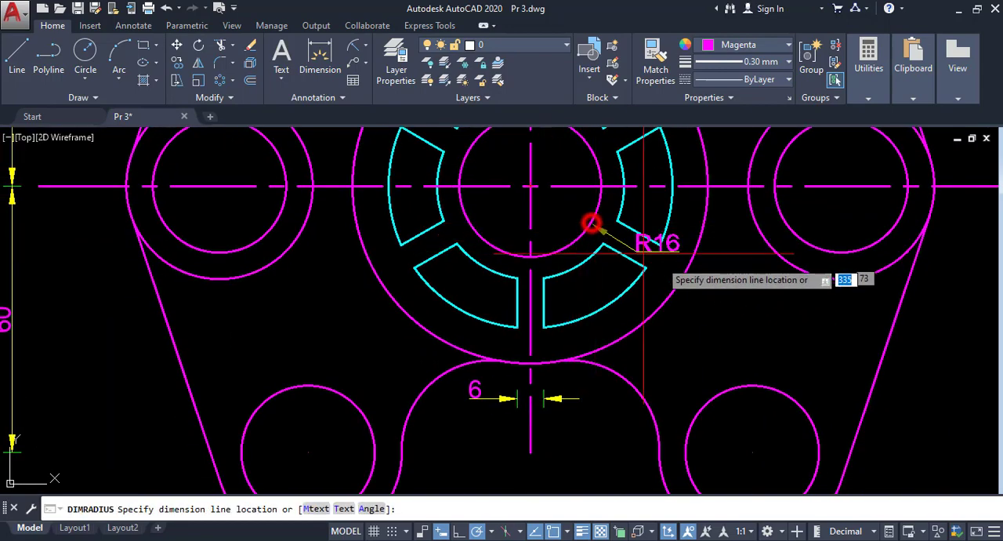
click(719, 297)
- Add radius dimensions to the inner and outer arcs of the right-hand cyan slot, with labels near the large circle's right edge
middle_drag(718, 296, 613, 392)
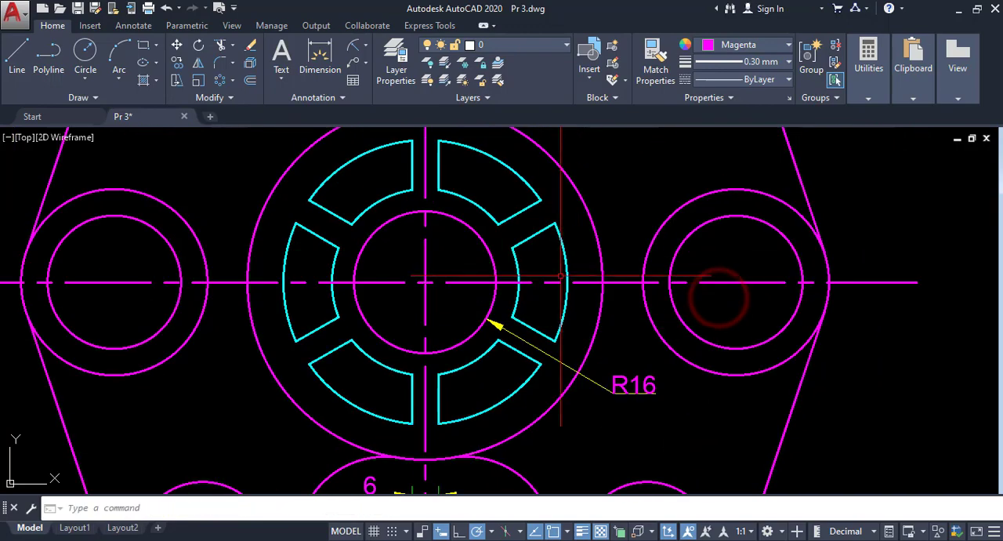
key(Return)
click(518, 265)
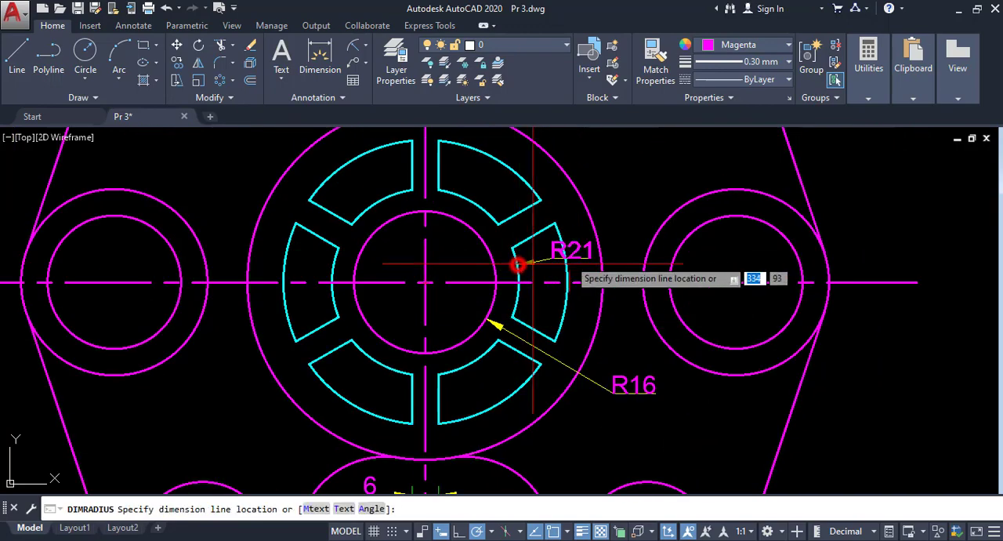
click(607, 342)
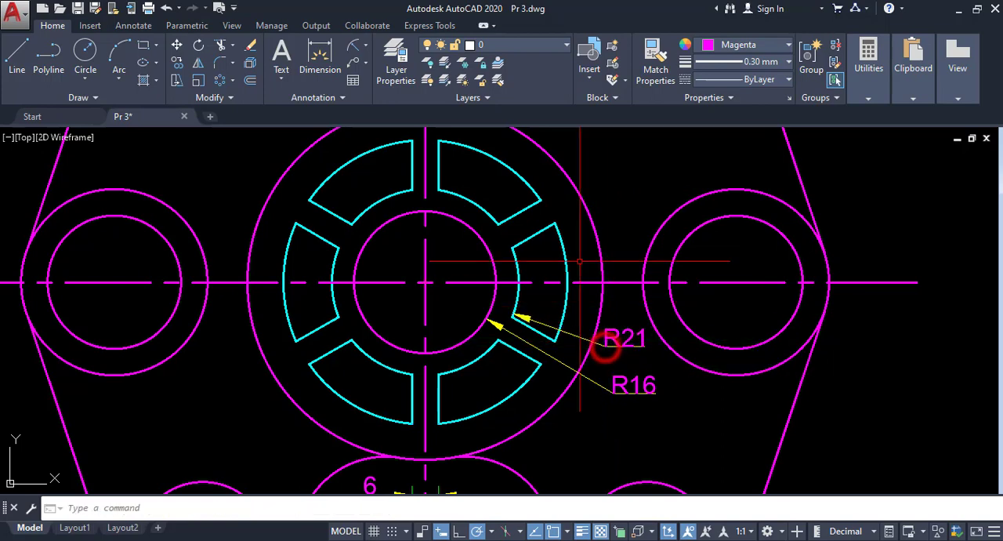
key(Return)
click(563, 253)
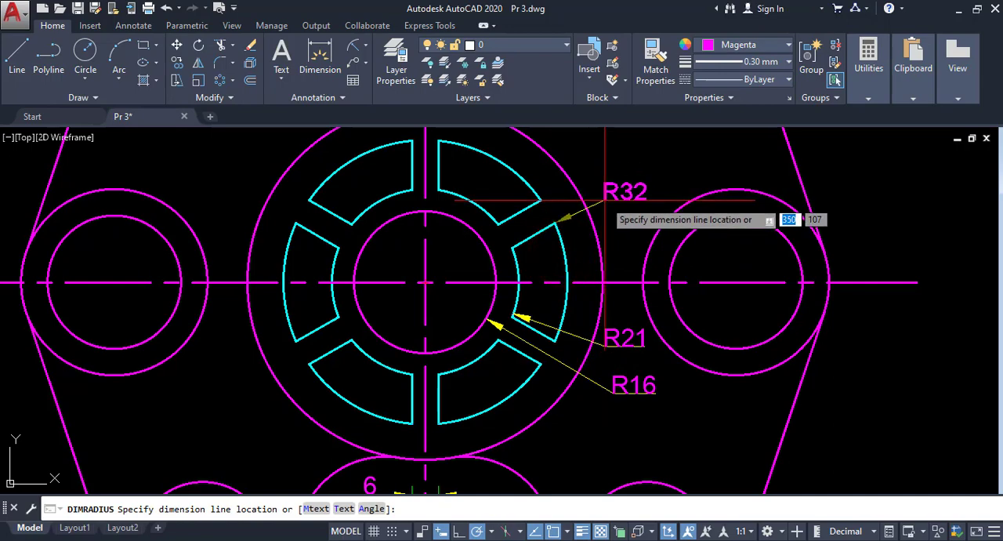
click(609, 203)
- Add radius dimensions to the lower-left hole and its surrounding boss arc, with one label on each side of the boss
scroll(539, 260, down, 2)
middle_drag(539, 260, 469, 221)
scroll(467, 211, down, 2)
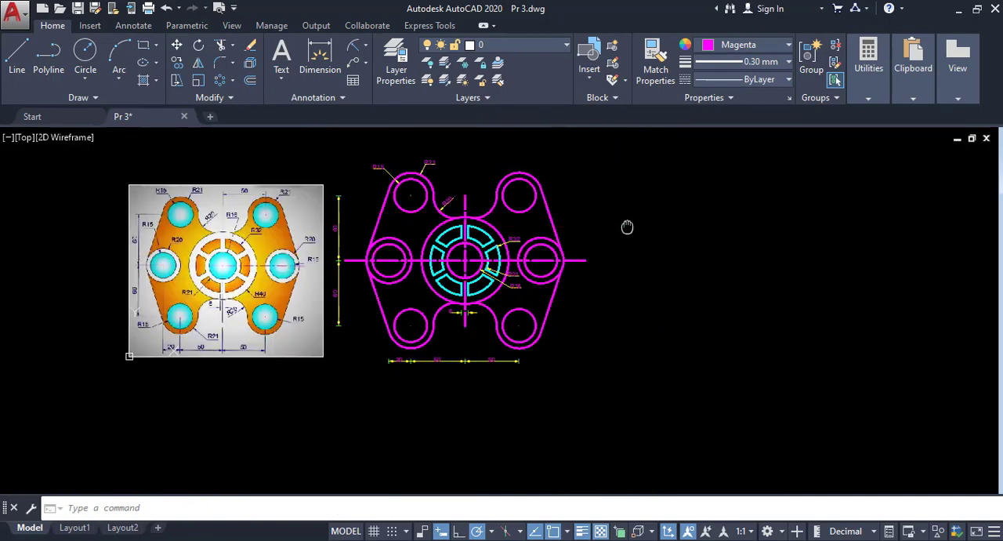
middle_drag(627, 226, 692, 227)
scroll(522, 213, up, 1)
mouse_move(537, 216)
middle_down()
mouse_move(637, 232)
mouse_move(613, 202)
middle_up()
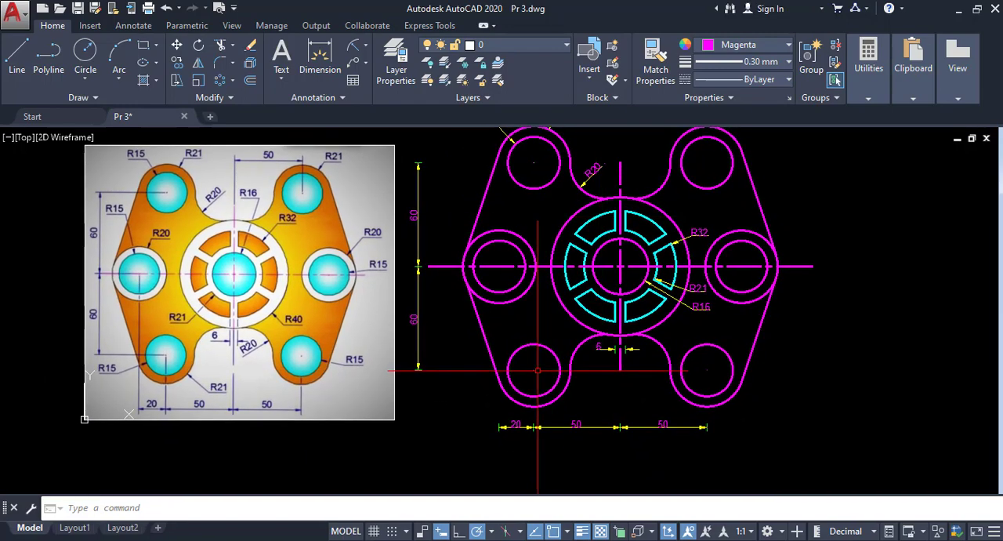
key(Return)
click(512, 388)
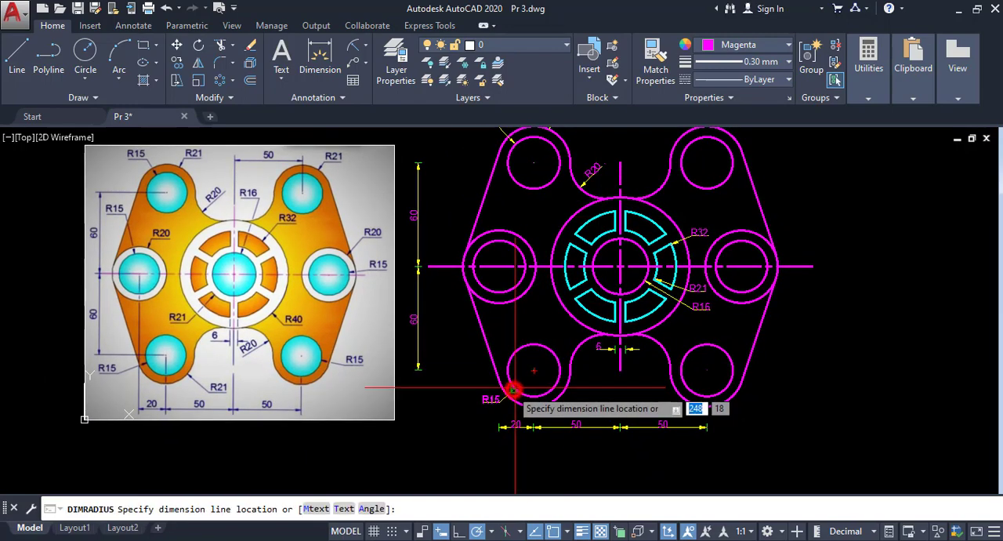
click(476, 397)
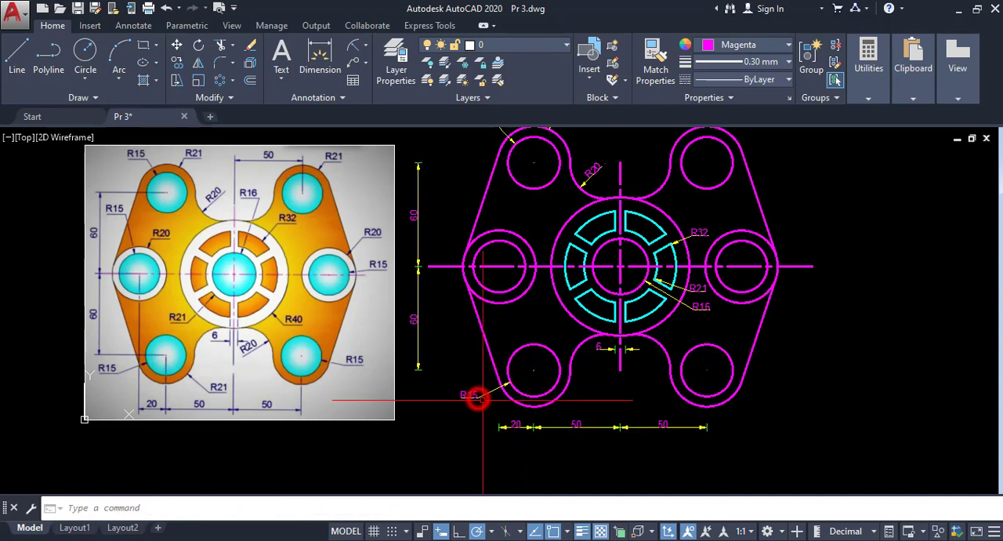
key(Return)
click(566, 388)
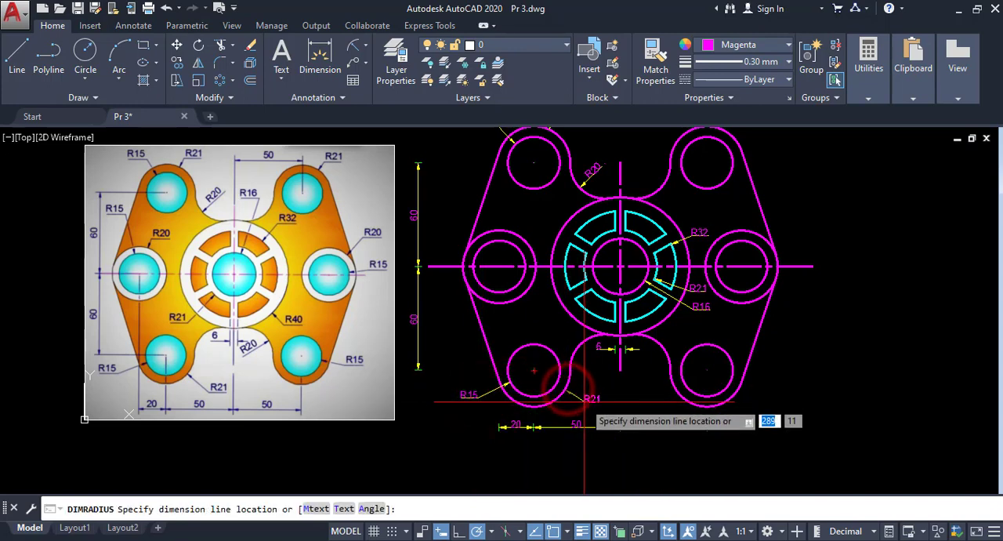
click(583, 401)
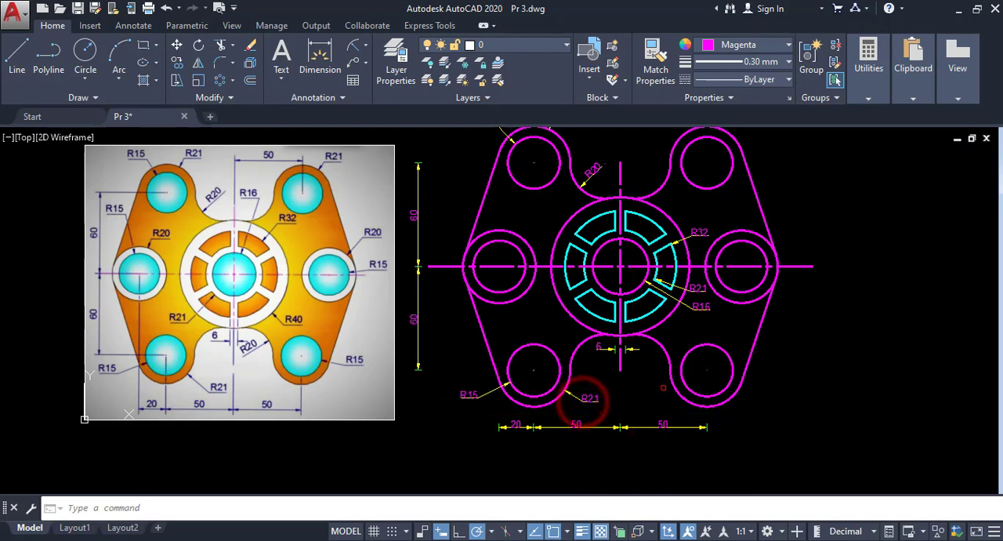
- Add a radius dimension to the lower-right fillet between the central circle and the boss, with its label inside the lower notch
key(Return)
click(663, 354)
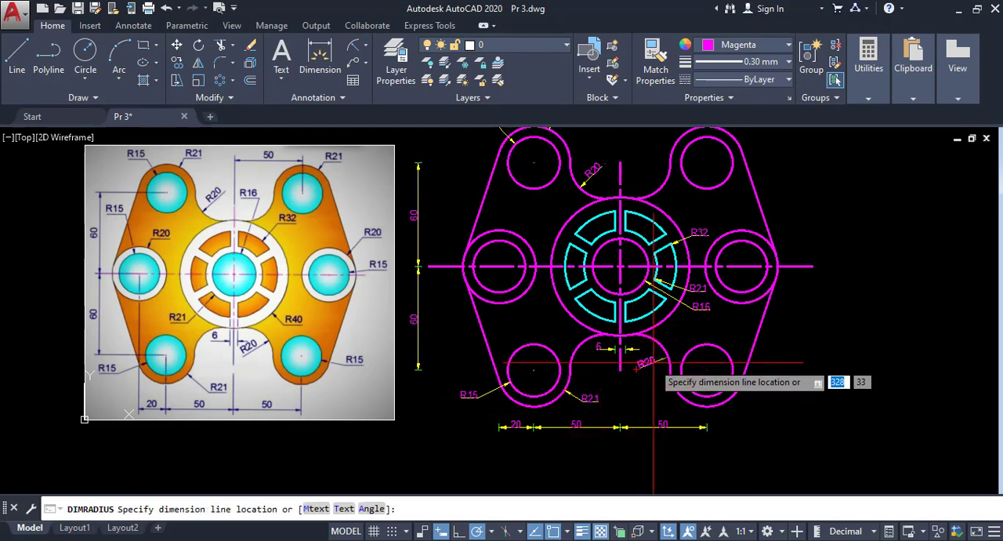
click(652, 360)
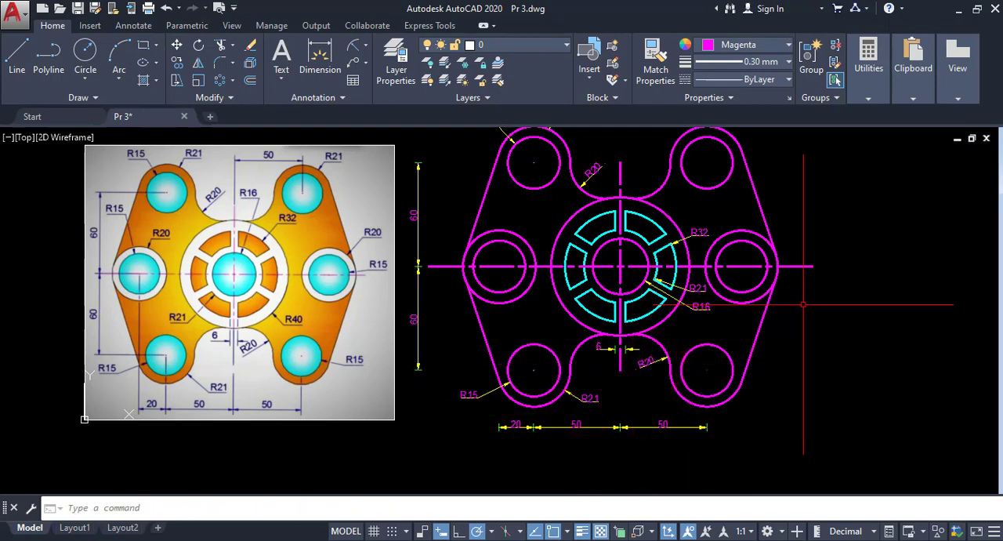
- Add radius dimensions to the right-middle hole and its surrounding outer circle, with both labels outside the plate to the upper right
key(Return)
click(771, 252)
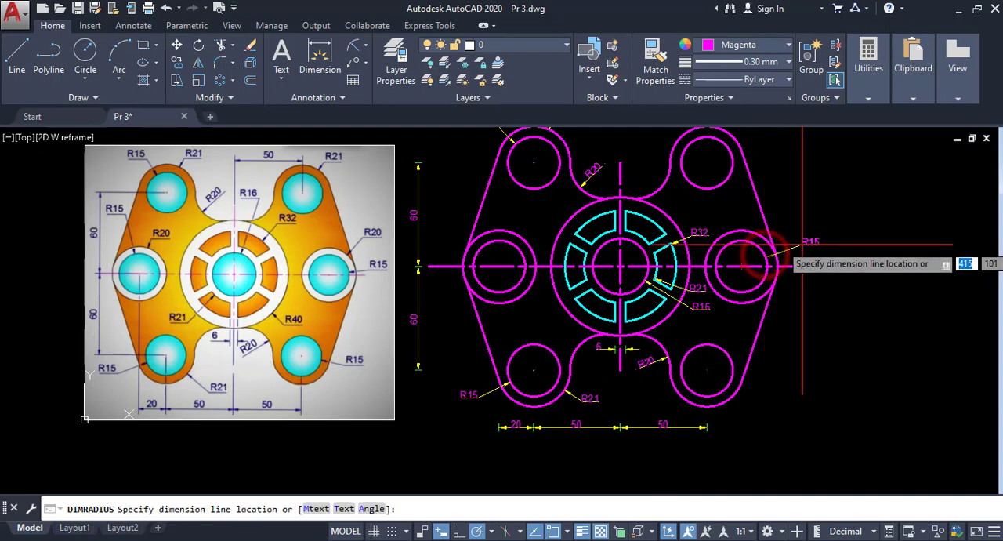
click(796, 244)
key(Return)
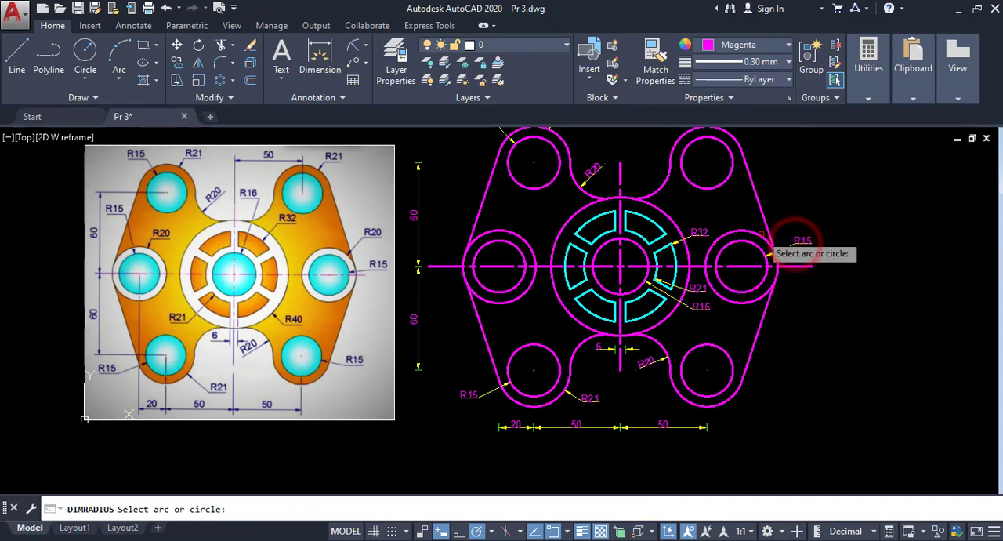
click(776, 232)
click(789, 208)
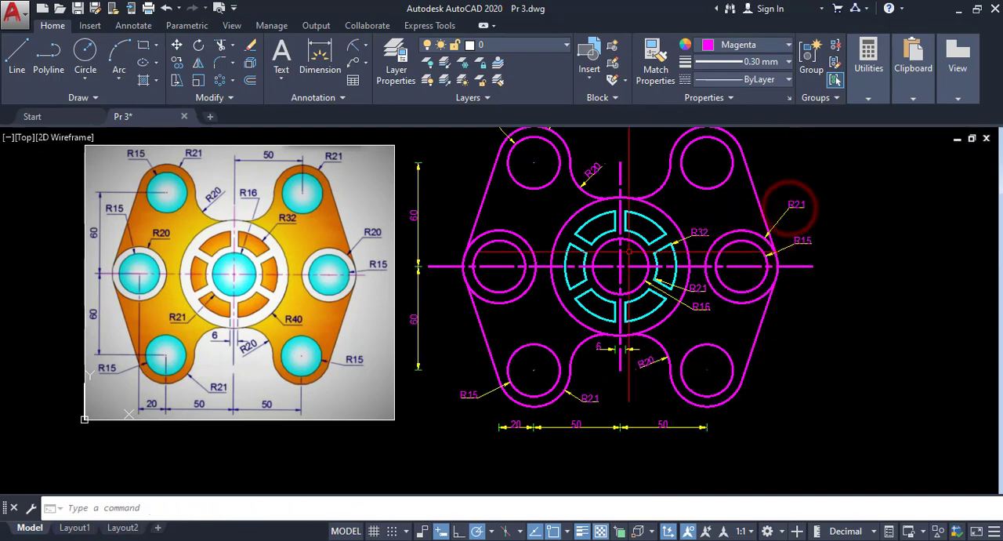
middle_drag(634, 253, 637, 274)
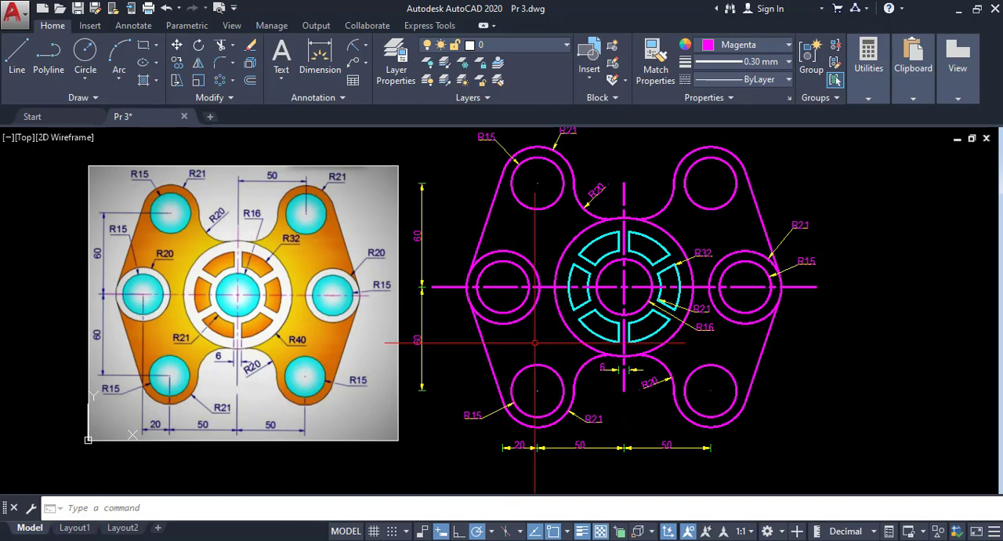
middle_drag(544, 345, 537, 363)
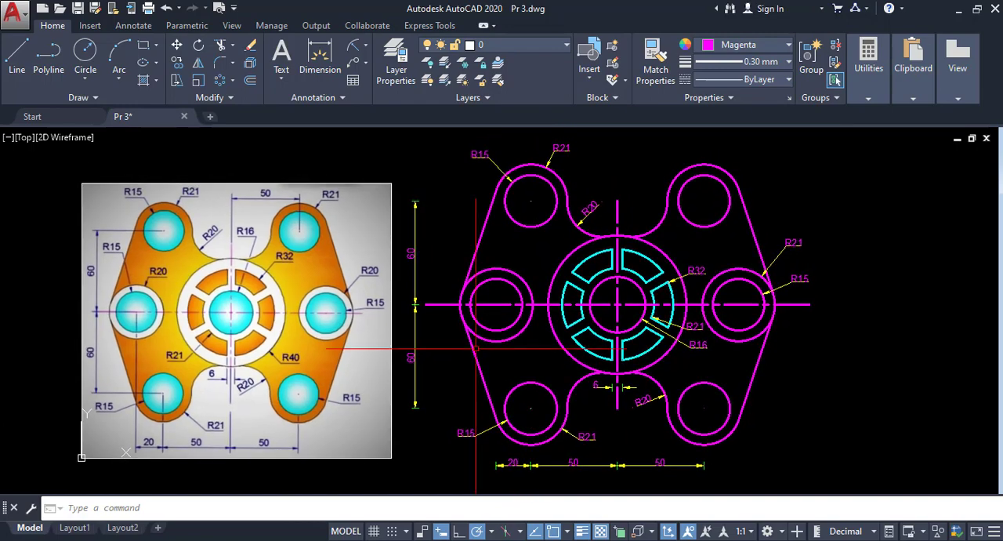